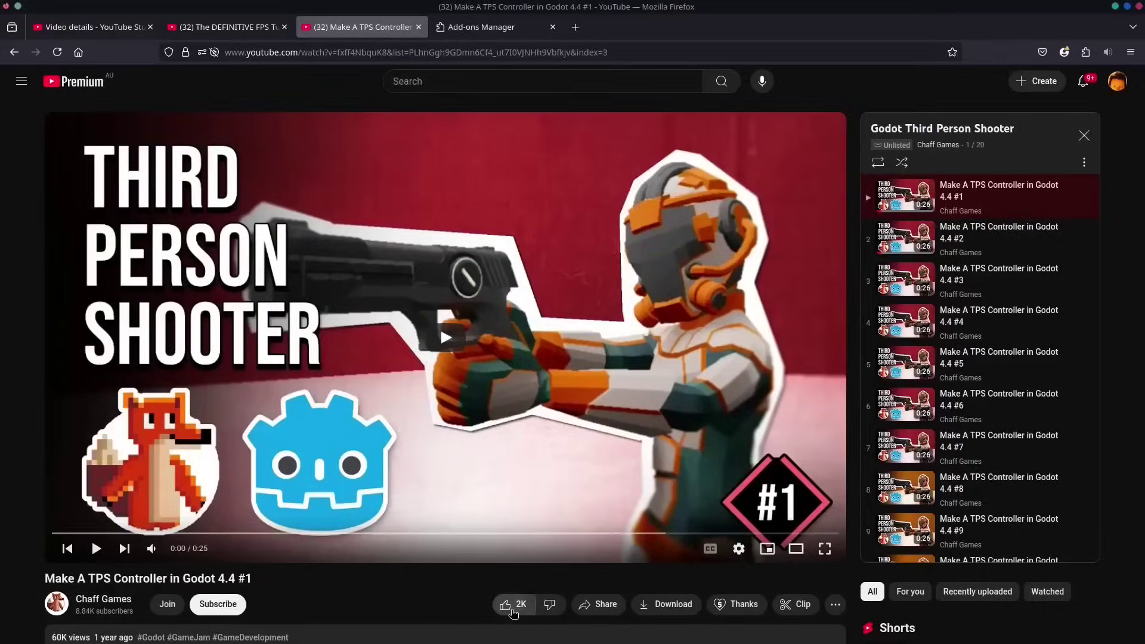
# - Like the Make A TPS Controller video, subscribe, and open the creator's channel Join options
pyautogui.click(511, 610)
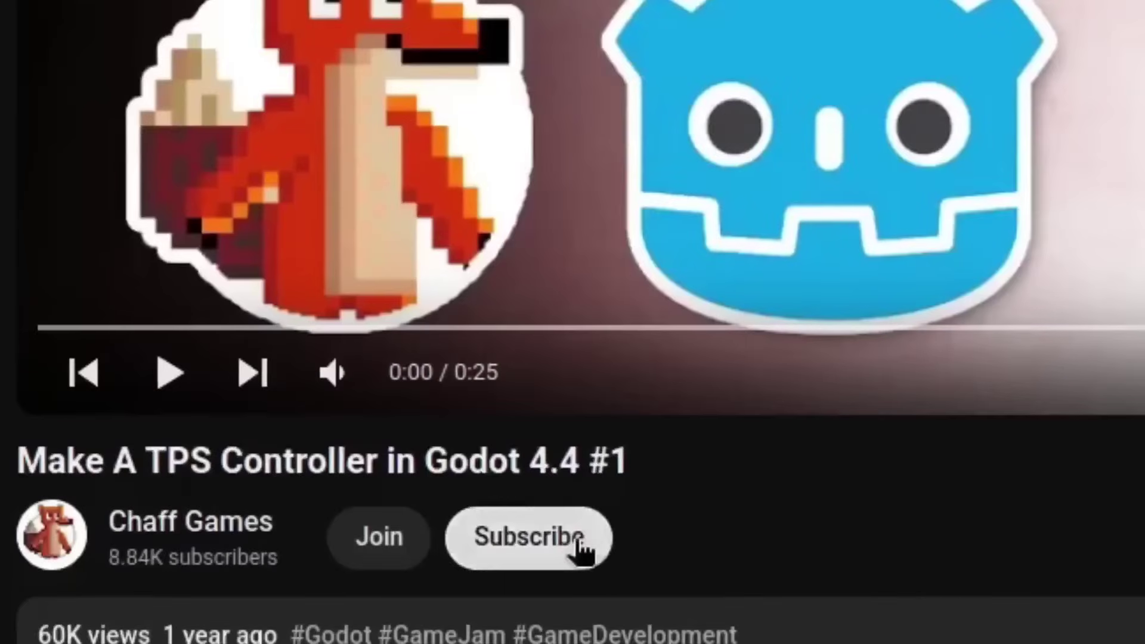
pyautogui.click(219, 605)
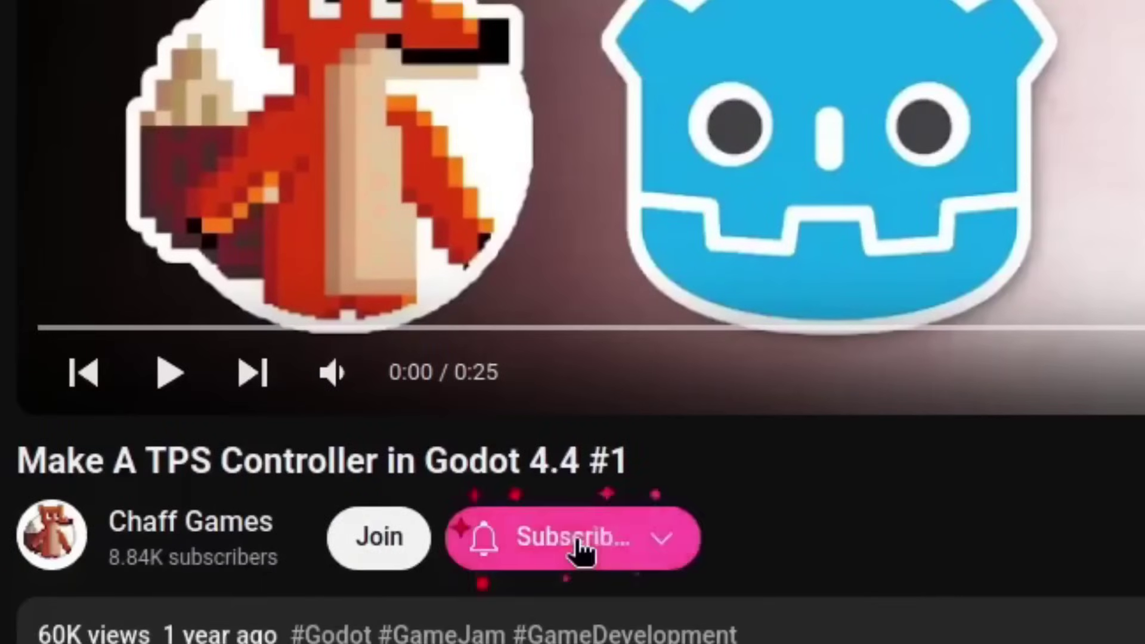
pyautogui.click(190, 521)
pyautogui.click(340, 260)
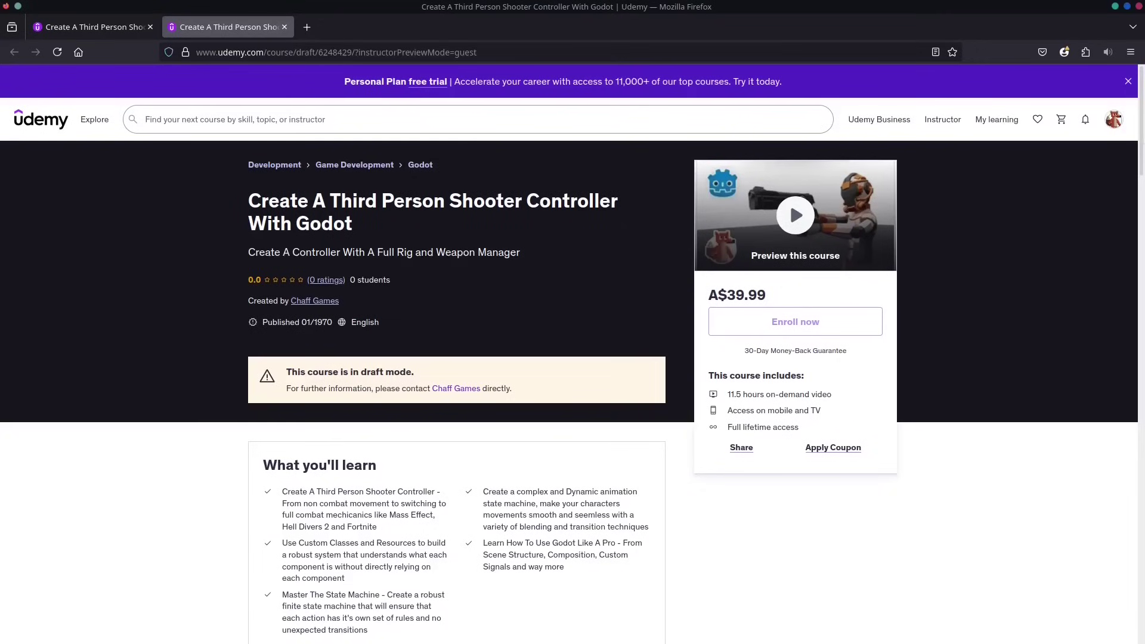
pyautogui.scroll(-3, 1142, 168)
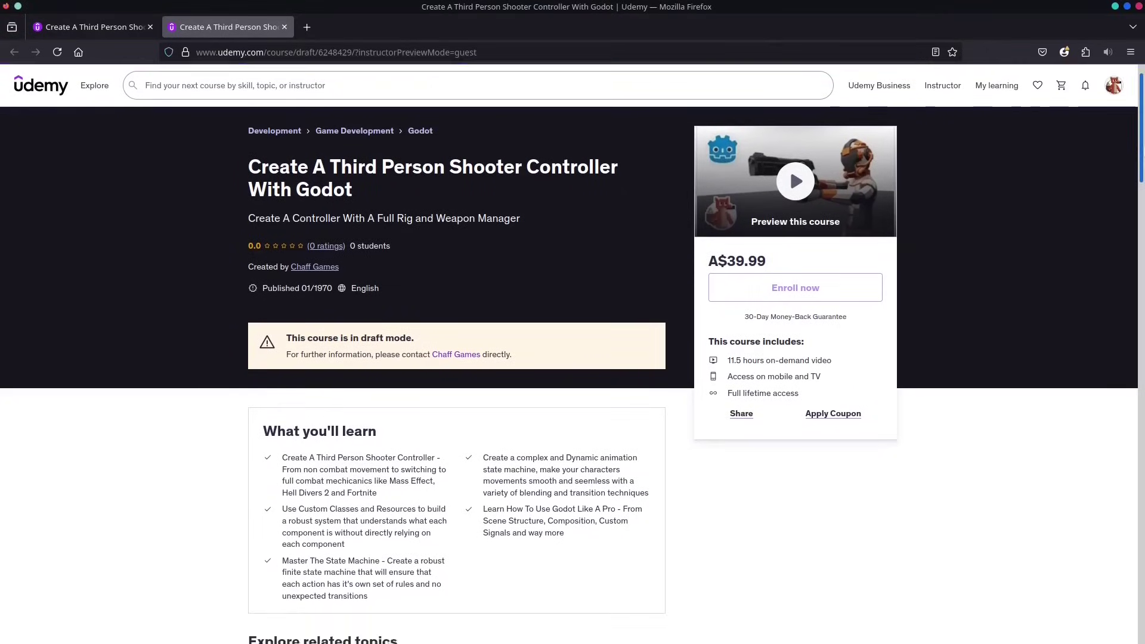
pyautogui.moveTo(1142, 168); pyautogui.dragTo(1136, 223)
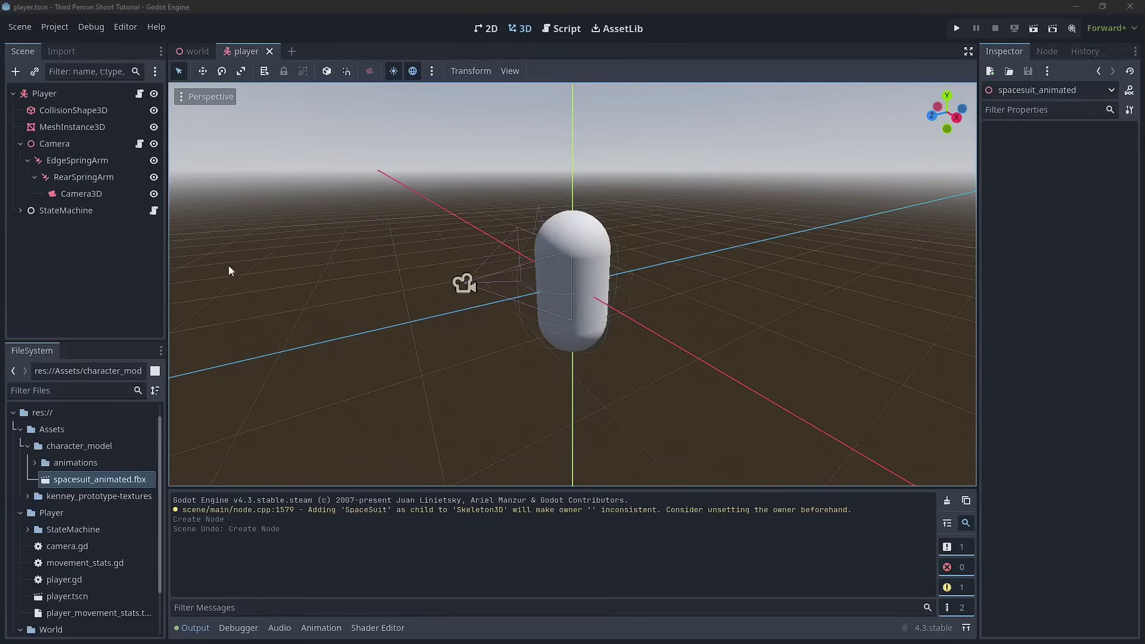
# - Delete the player's MeshInstance3D capsule node and save the player scene
pyautogui.click(89, 129)
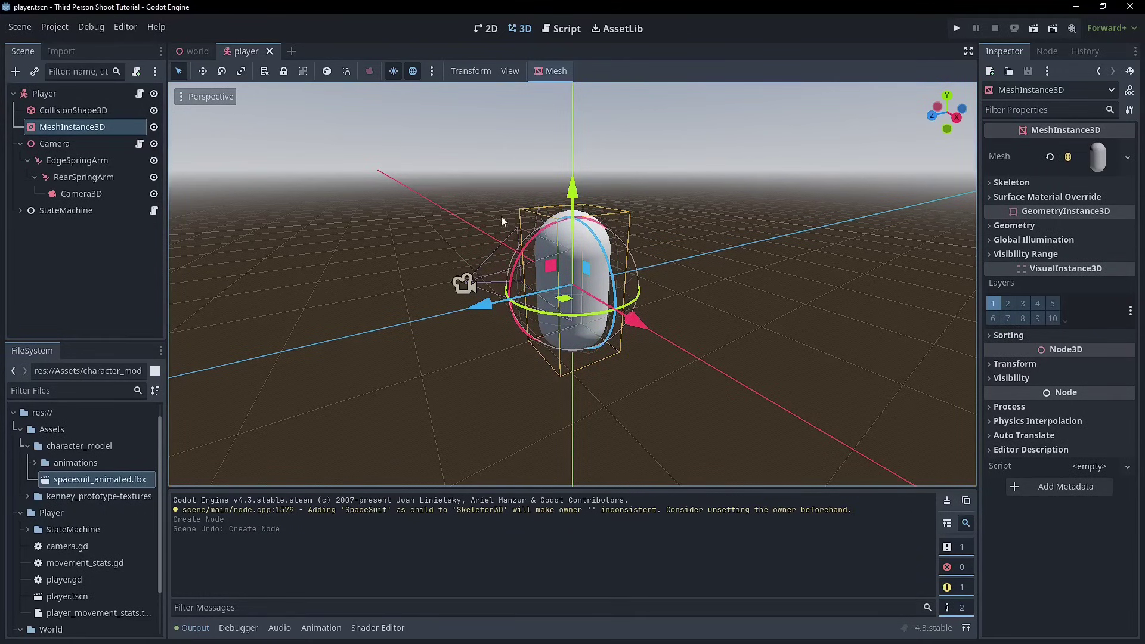
pyautogui.rightClick(79, 139)
pyautogui.rightClick(74, 125)
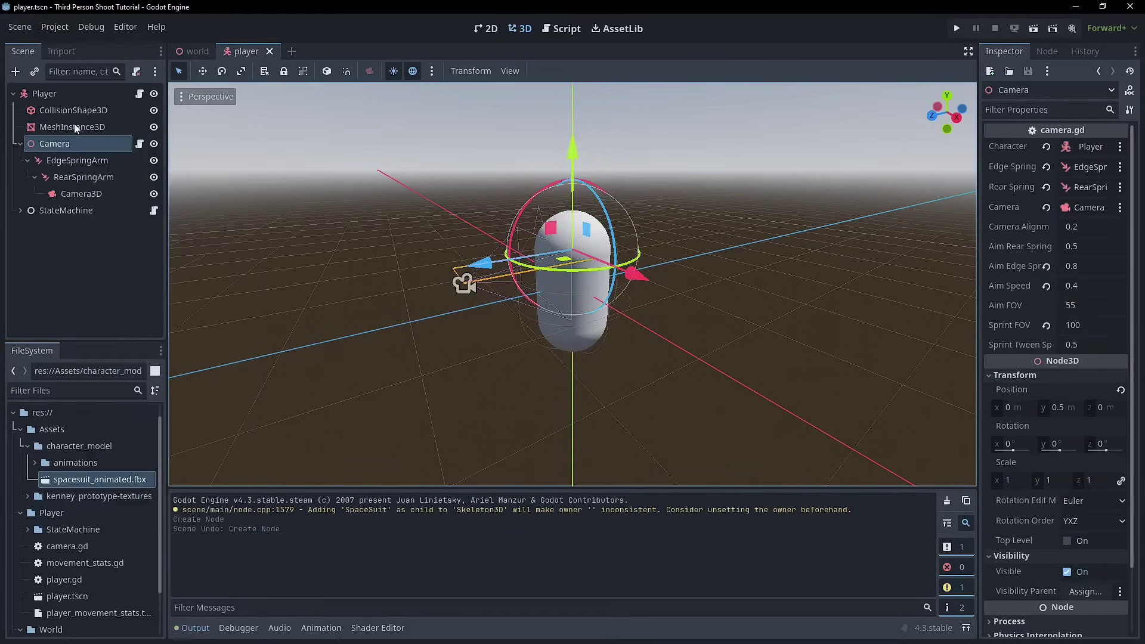
pyautogui.rightClick(74, 126)
pyautogui.click(139, 510)
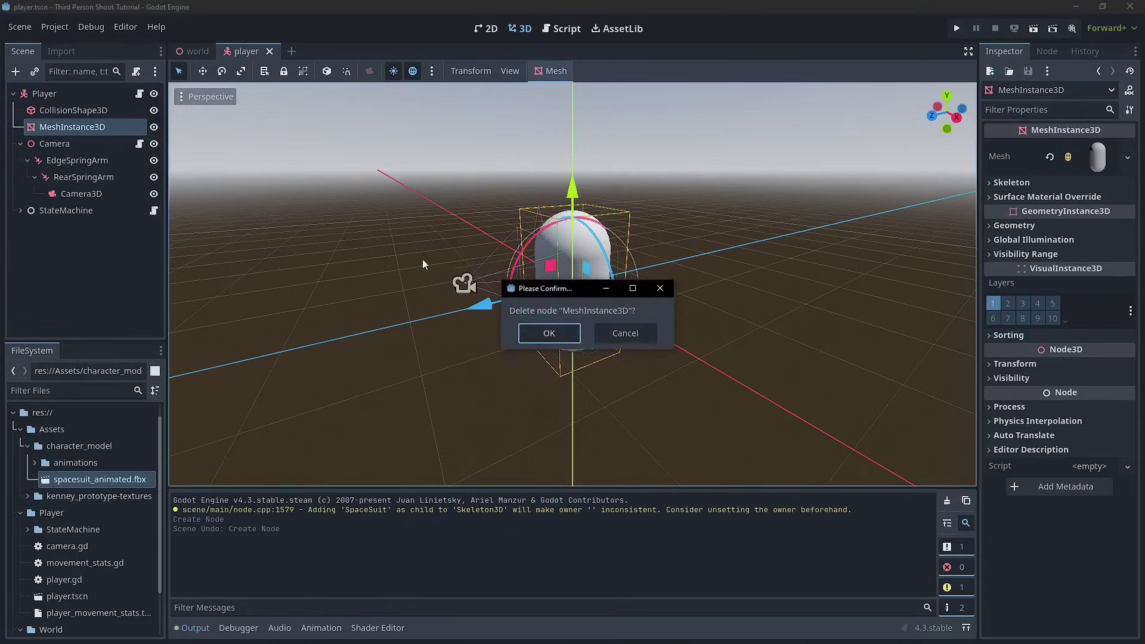
pyautogui.click(544, 332)
pyautogui.hotkey('ctrl', 's')
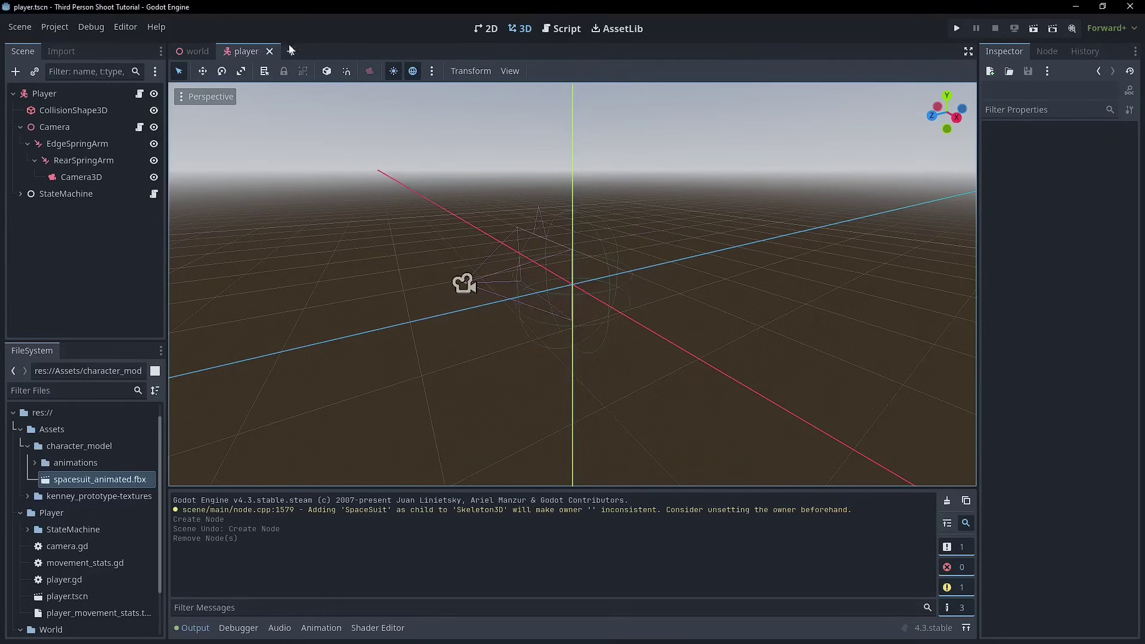
# - Start a new 3D scene and rename its root node to CharacterModel
pyautogui.click(292, 52)
pyautogui.click(118, 130)
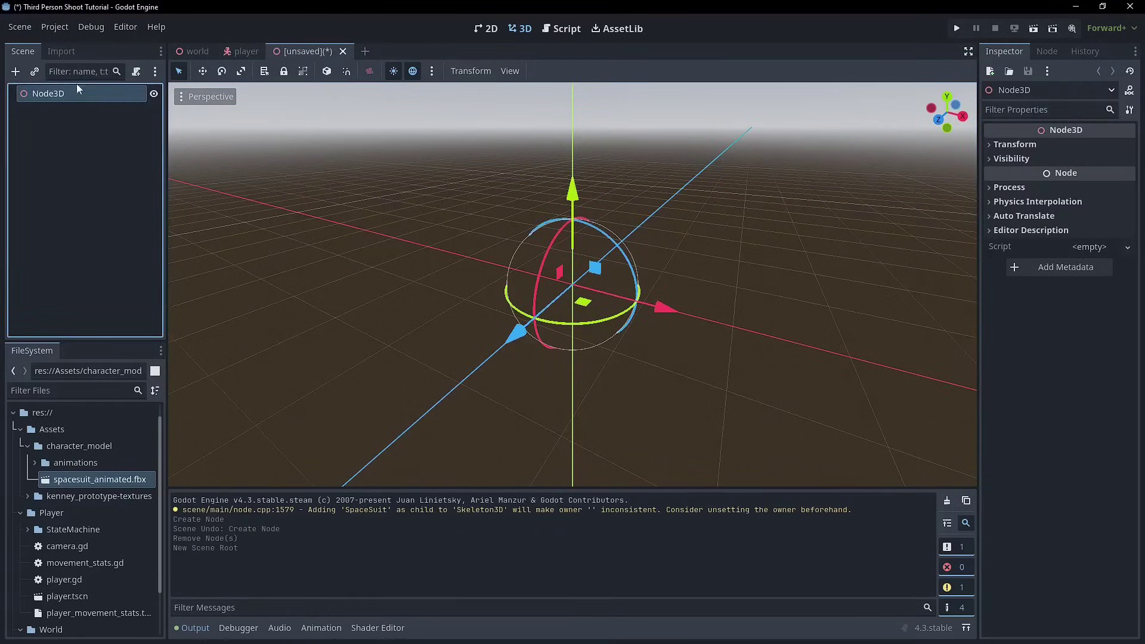
pyautogui.doubleClick(76, 92)
pyautogui.write('Cha')
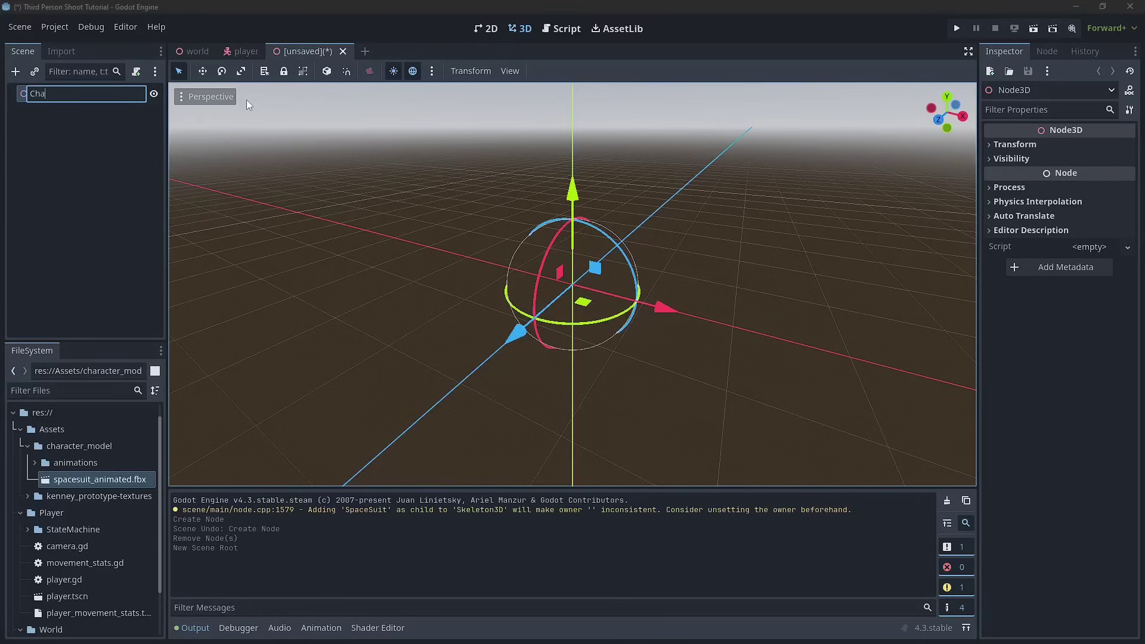
pyautogui.write('racterModel')
pyautogui.press('Return')
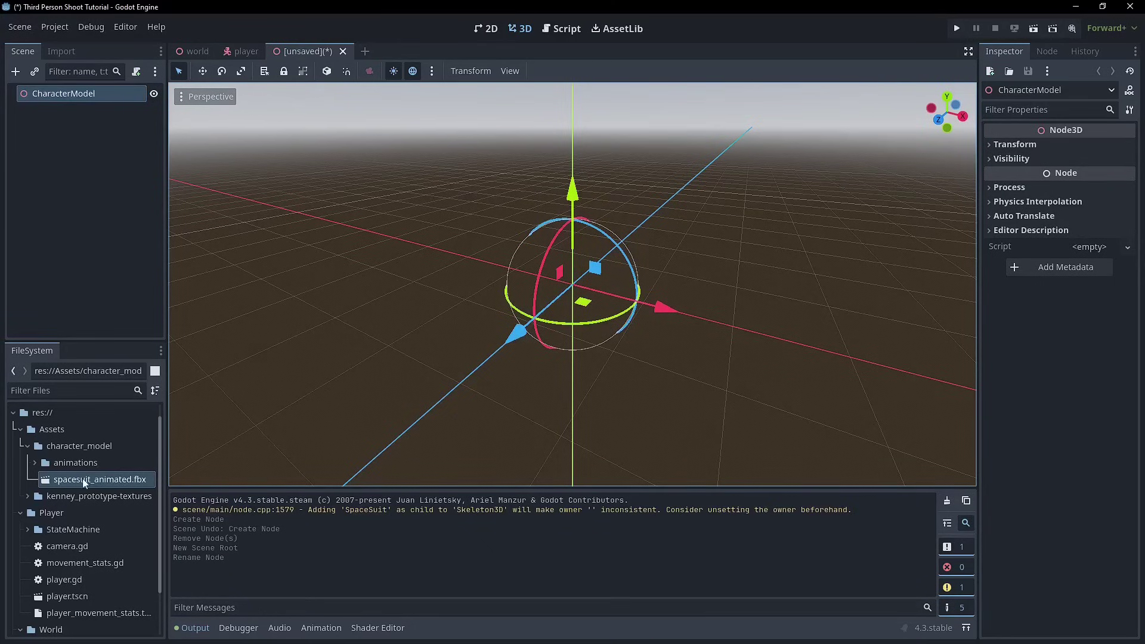
# - Instance spacesuit_animated.fbx under CharacterModel and reset its Position to 0, 0, 0
pyautogui.moveTo(82, 479); pyautogui.dragTo(547, 307)
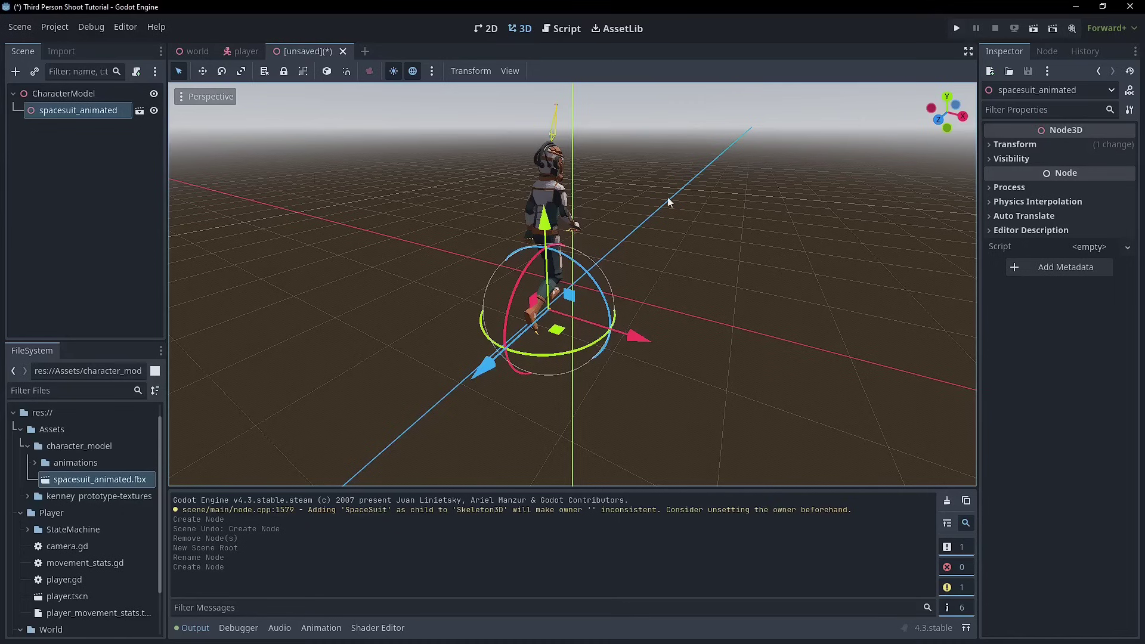
pyautogui.click(1059, 145)
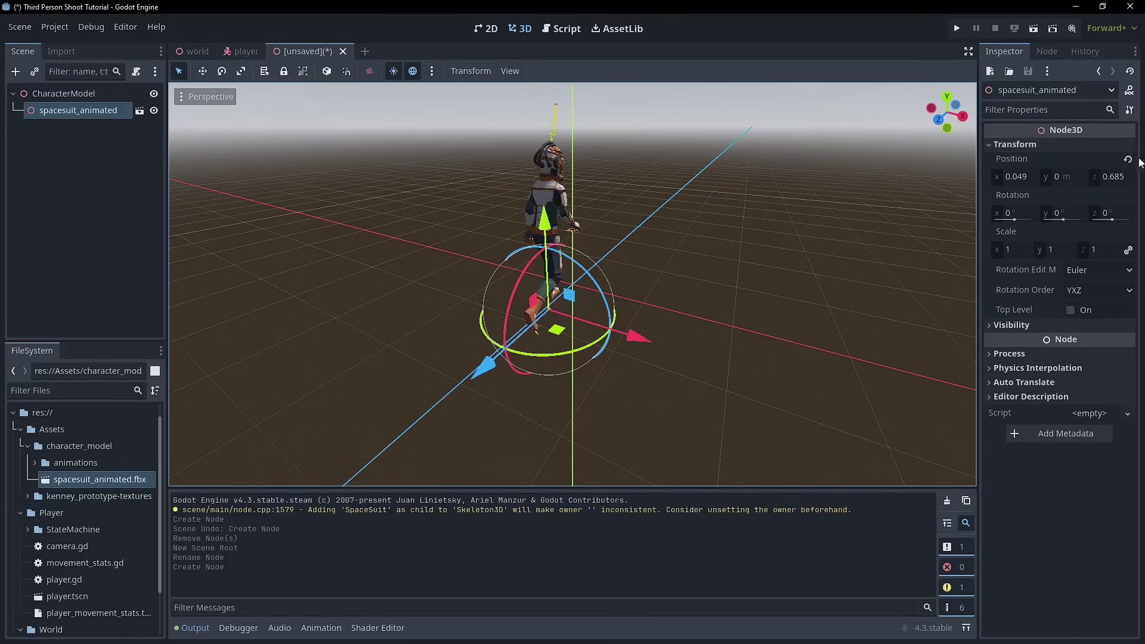
pyautogui.click(1127, 159)
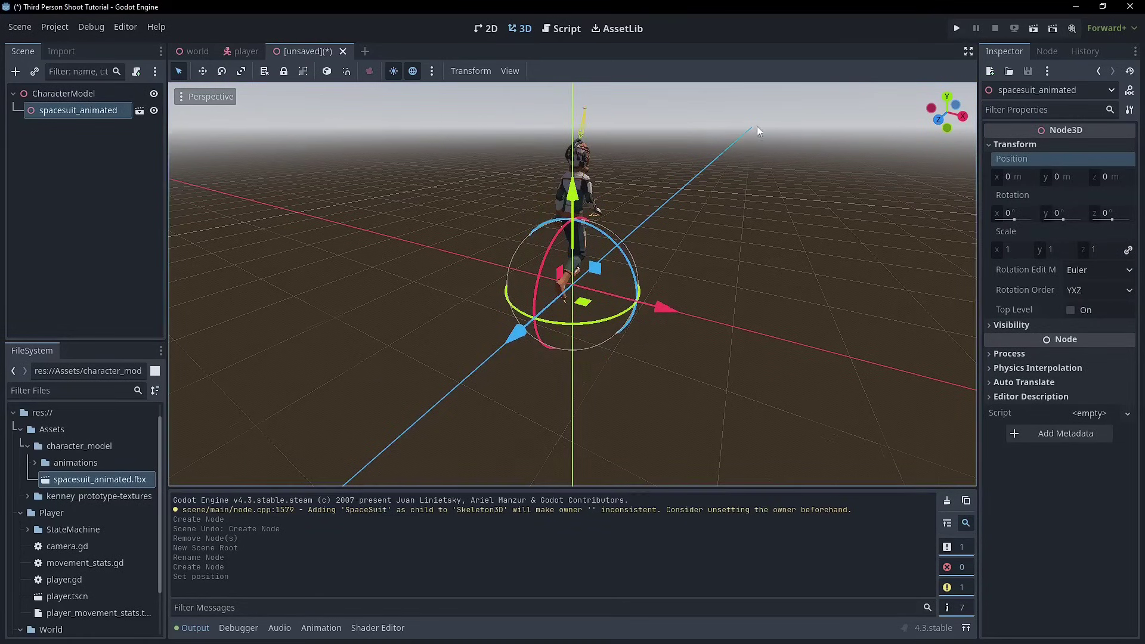
pyautogui.moveTo(756, 127); pyautogui.dragTo(667, 142, button='middle')
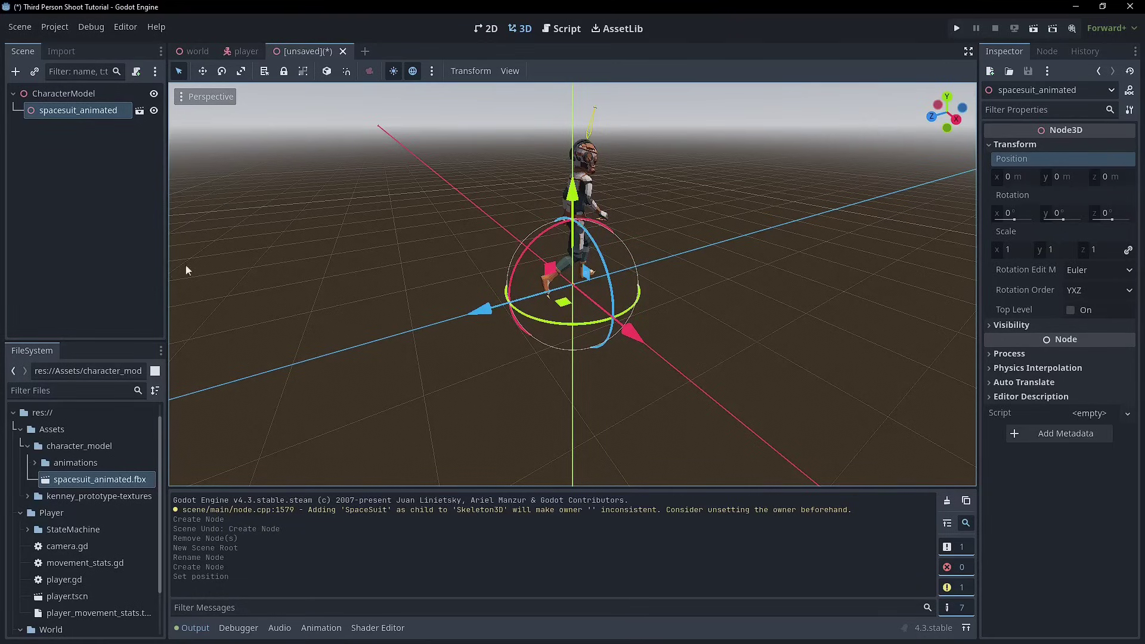
pyautogui.moveTo(607, 201); pyautogui.dragTo(542, 182, button='middle')
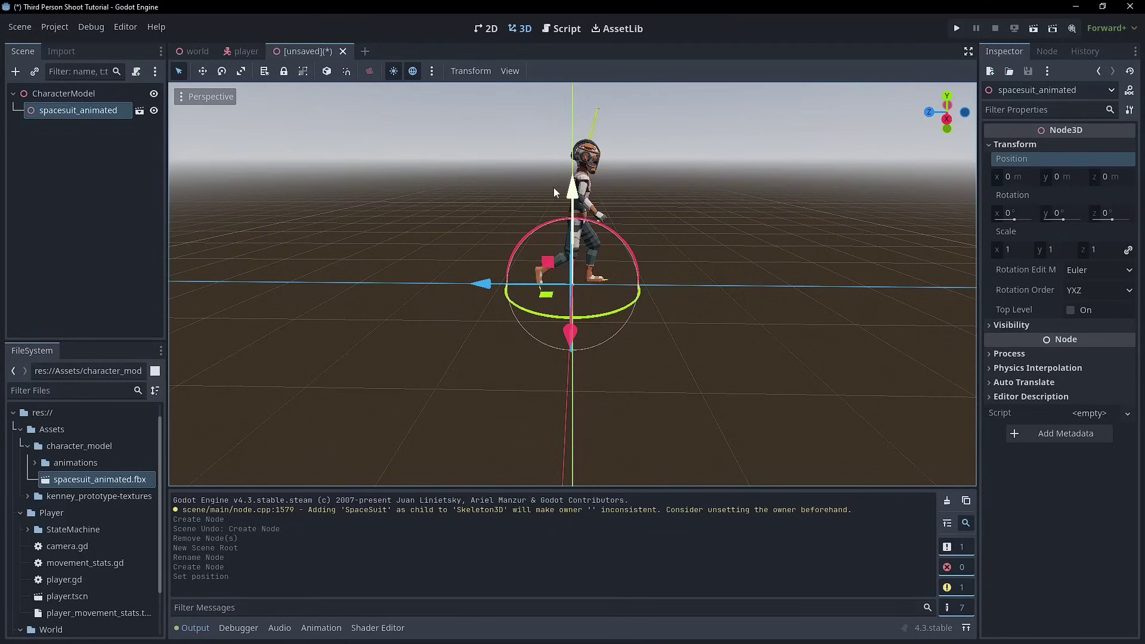
pyautogui.click(105, 90)
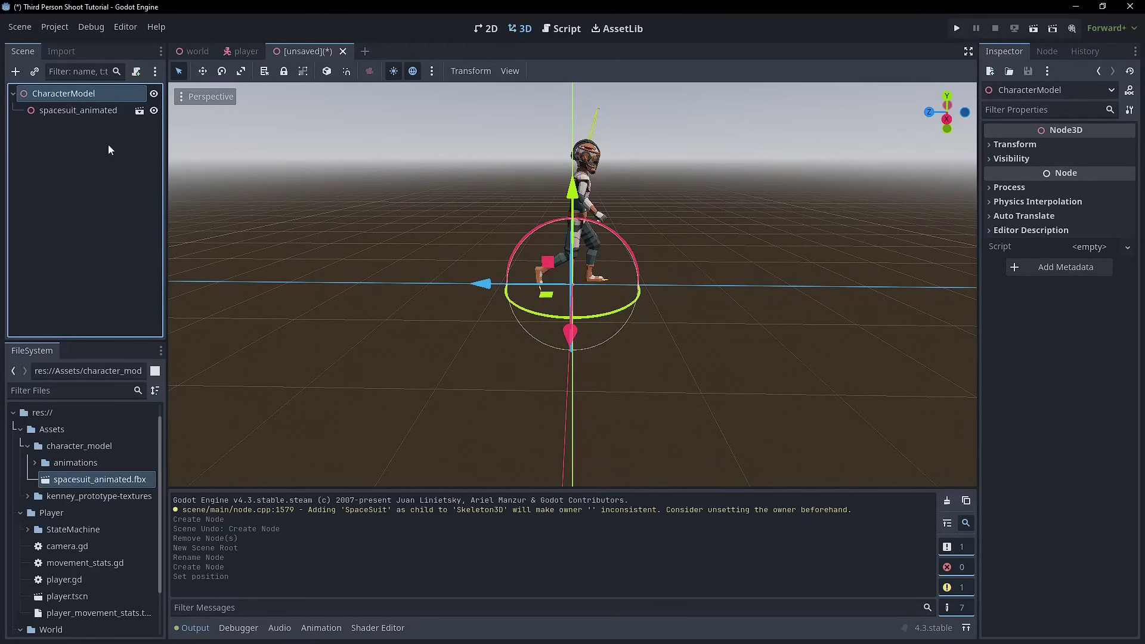
# - Turn on Editable Children for the spacesuit_animated instance to expose Armature and AnimationPlayer
pyautogui.rightClick(82, 113)
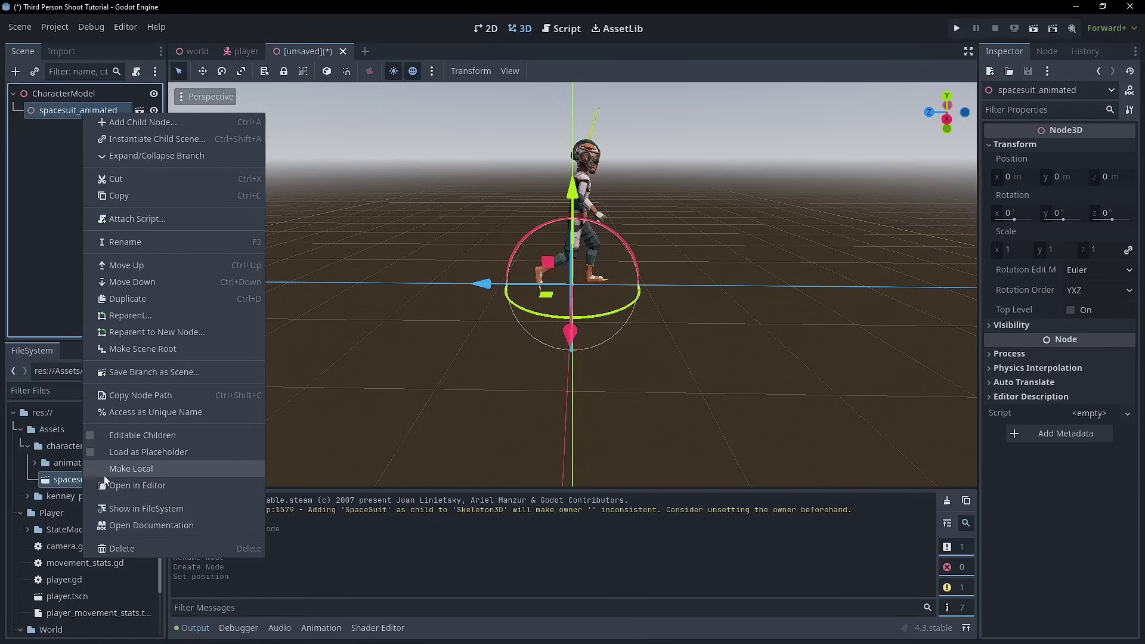
pyautogui.click(158, 437)
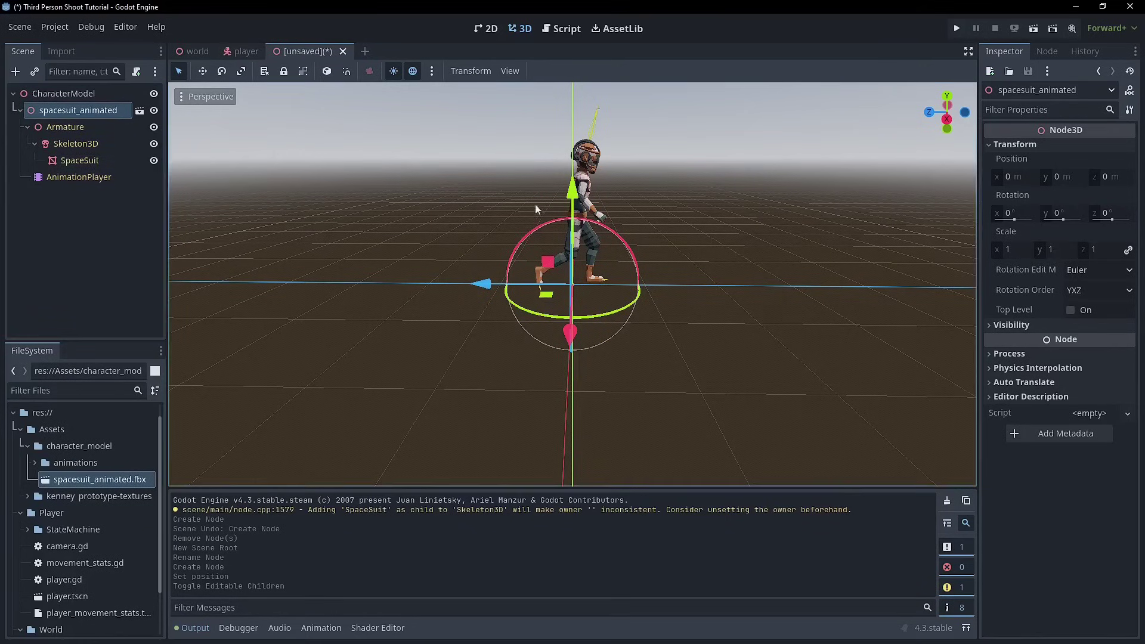
pyautogui.moveTo(534, 203)
pyautogui.mouseDown(button='middle')
pyautogui.moveTo(454, 189)
pyautogui.moveTo(526, 206)
pyautogui.mouseUp(button='middle')
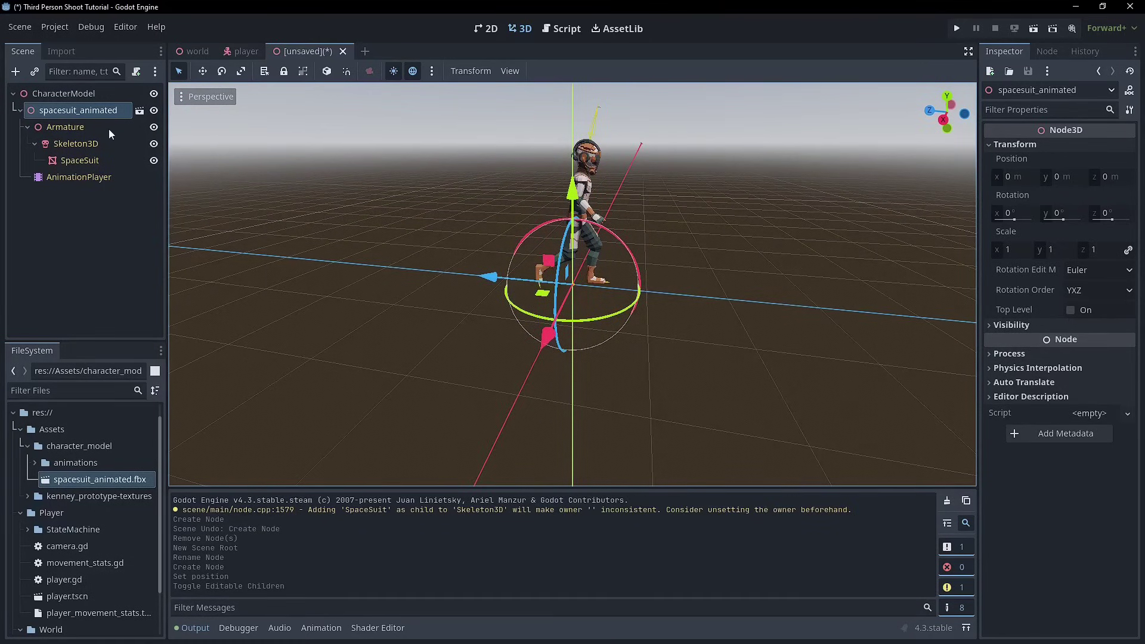
# - In the AnimationPlayer, preview armed_run_forward_right, then play walk_forward_unarmed
pyautogui.click(98, 94)
pyautogui.click(140, 112)
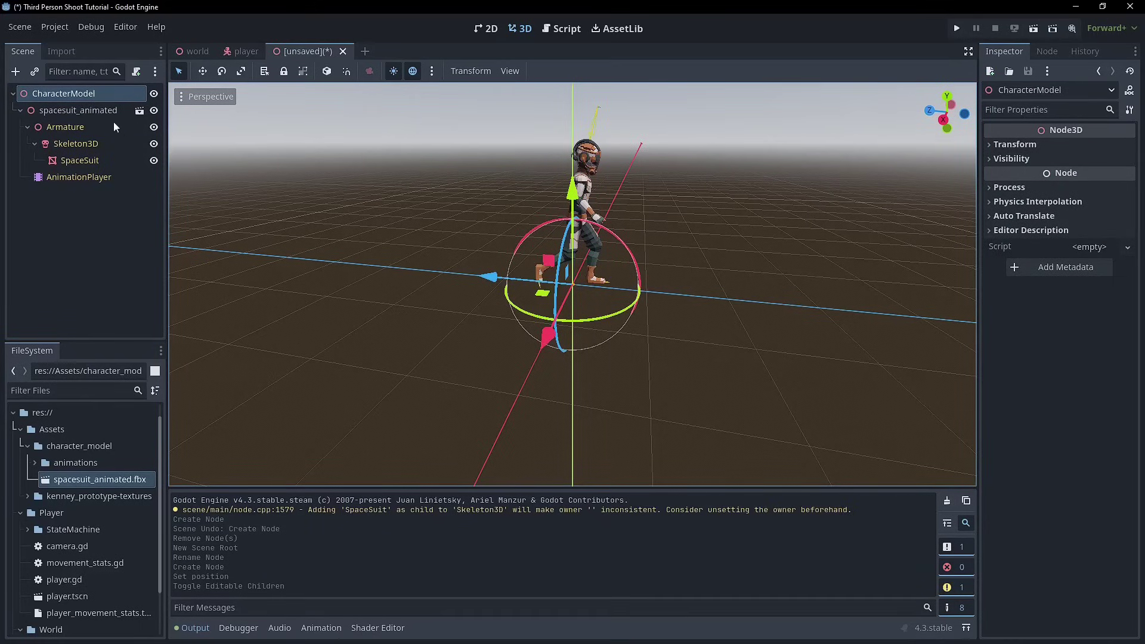
pyautogui.click(78, 177)
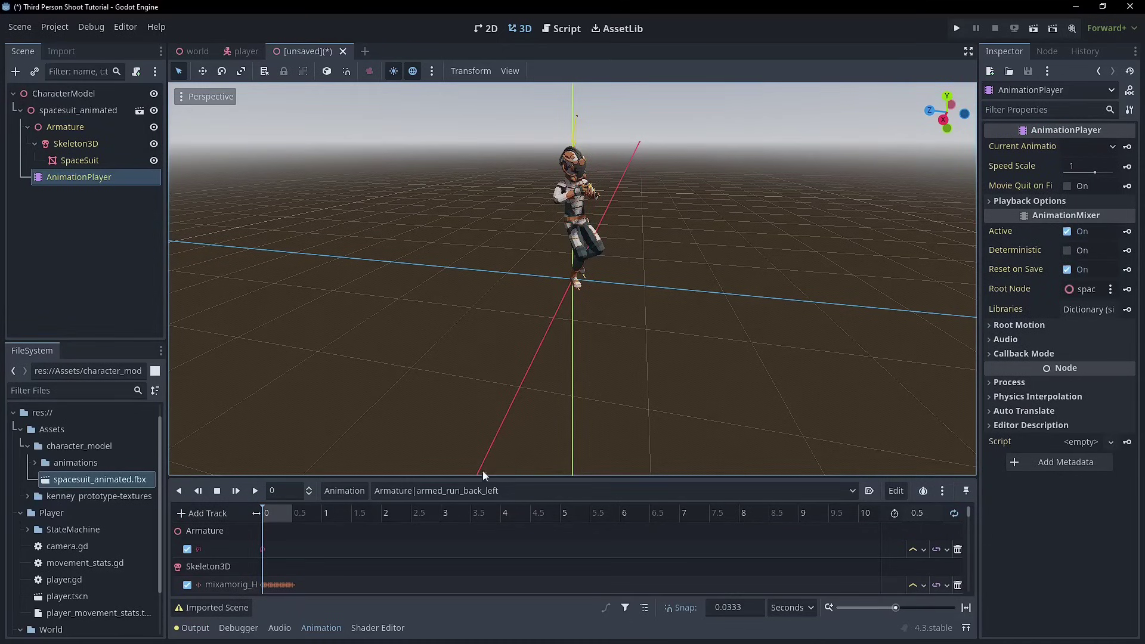
pyautogui.click(469, 490)
pyautogui.click(462, 286)
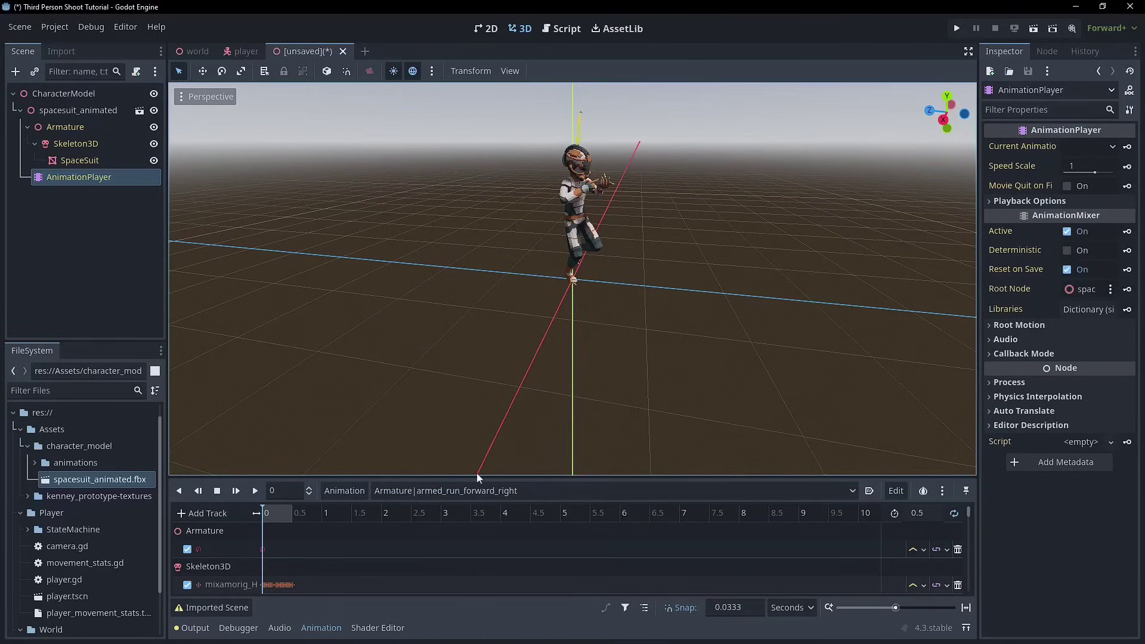
pyautogui.click(465, 490)
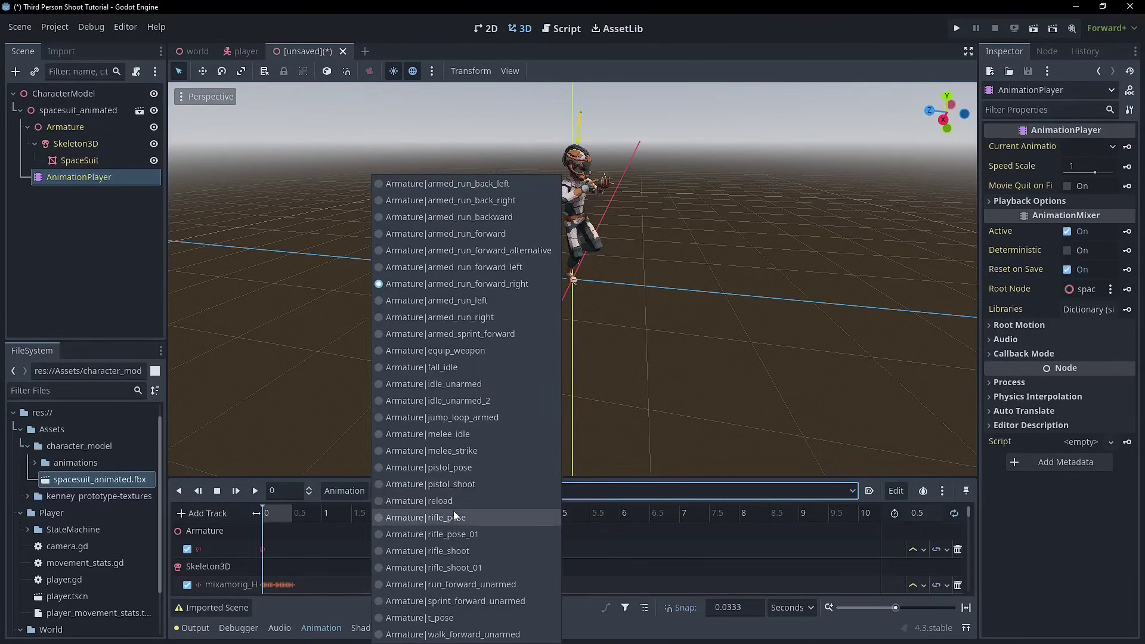
pyautogui.click(439, 634)
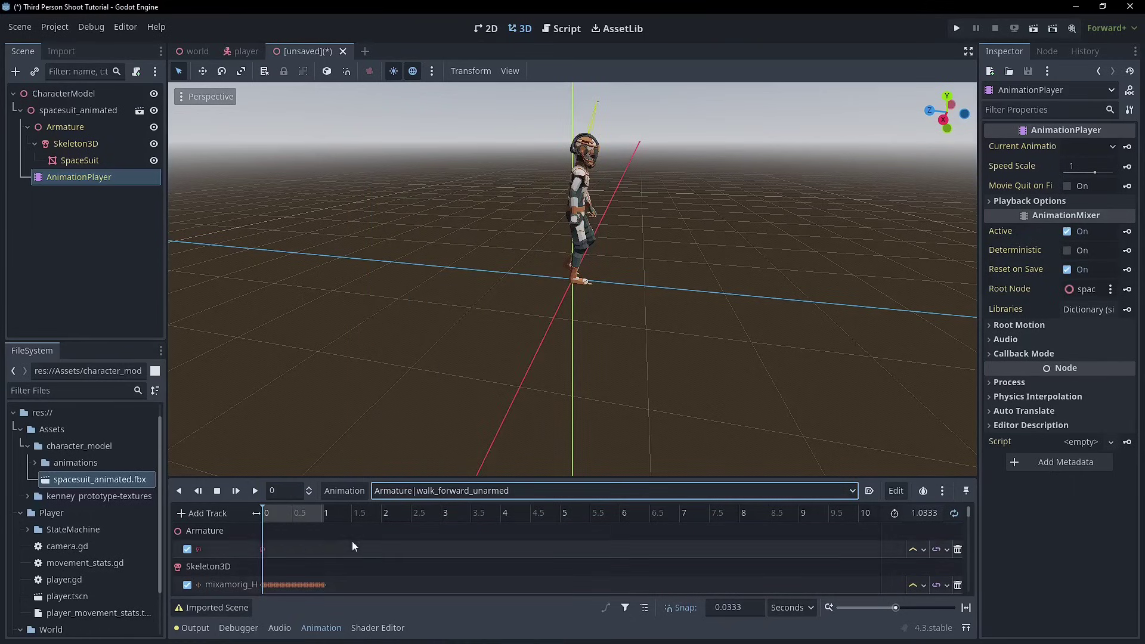
pyautogui.click(236, 490)
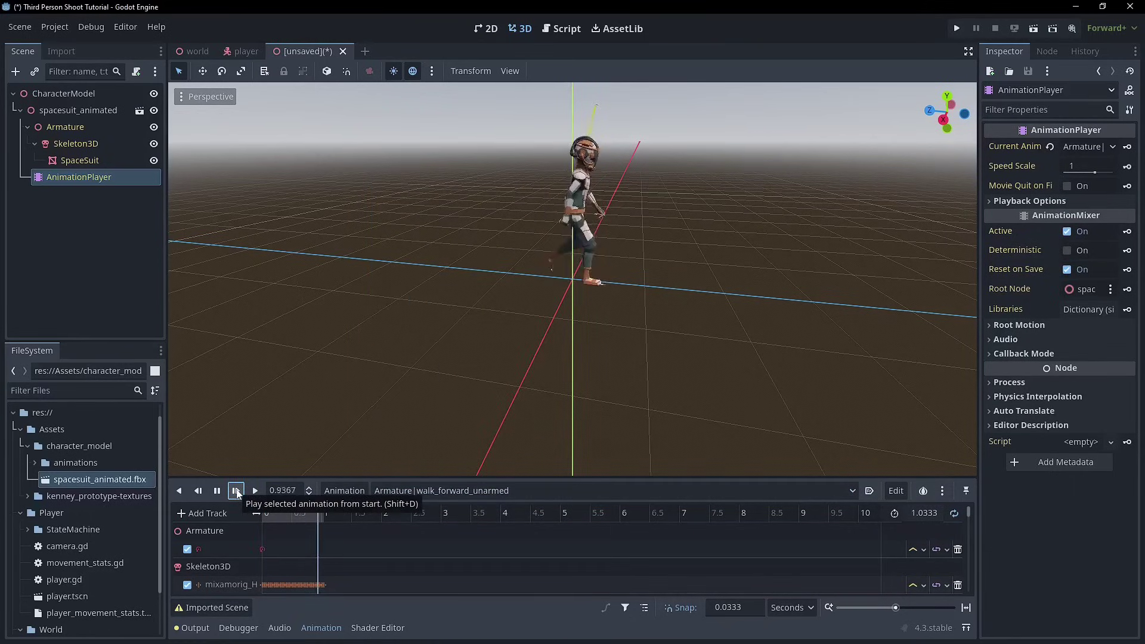
# - Switch the preview to run_forward_unarmed, play it, then stop playback
pyautogui.moveTo(561, 288); pyautogui.dragTo(609, 256, button='middle')
pyautogui.click(456, 490)
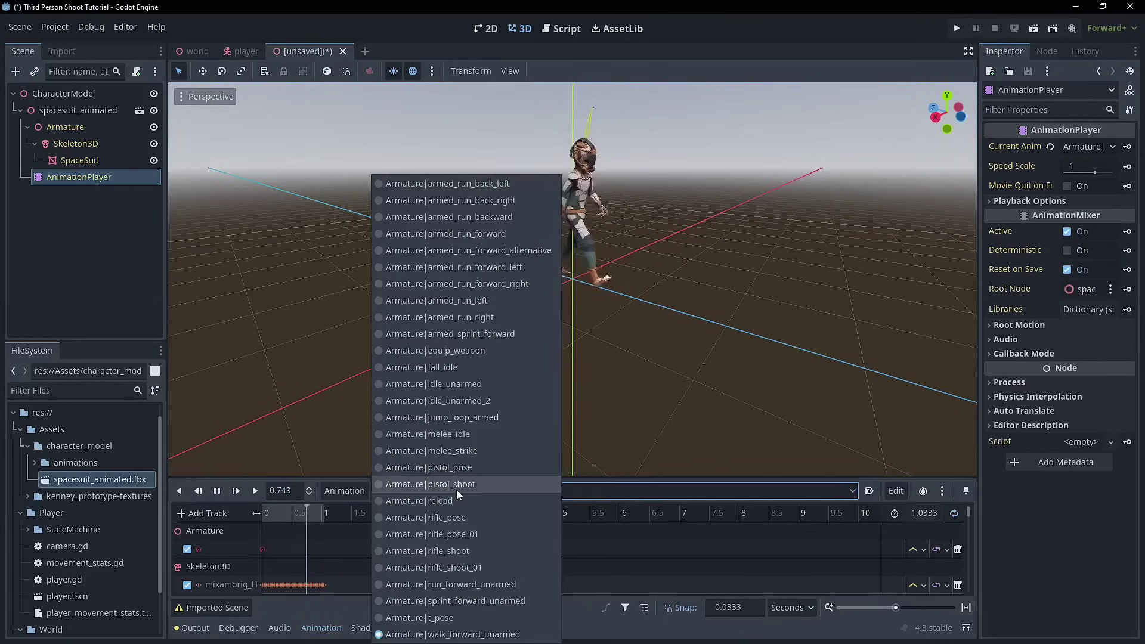
pyautogui.click(480, 587)
pyautogui.click(259, 491)
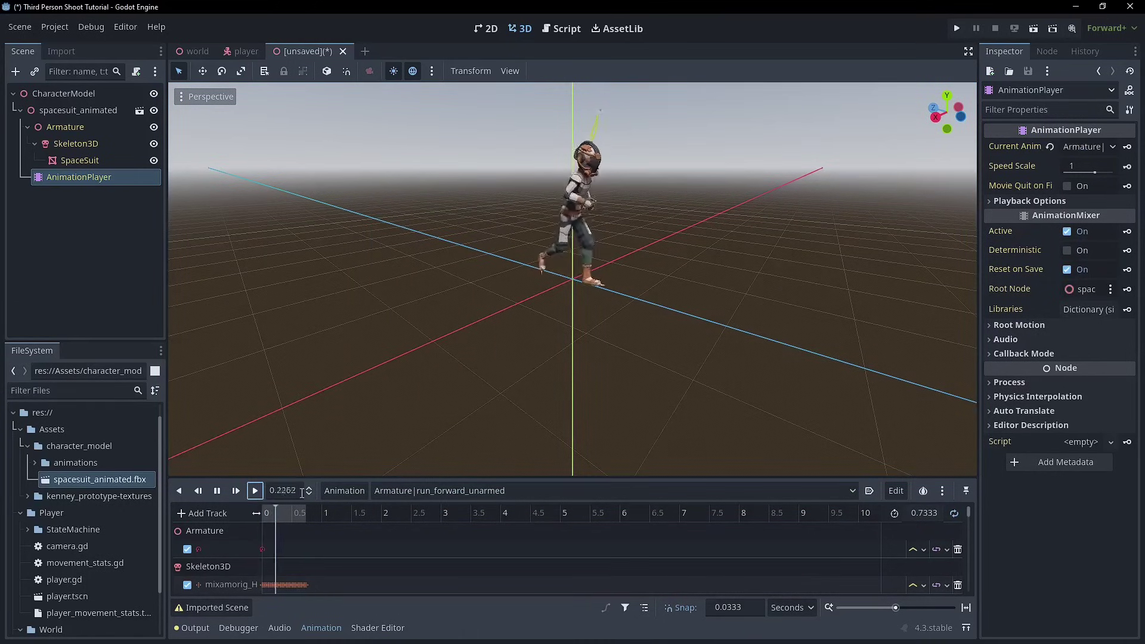
pyautogui.moveTo(511, 270); pyautogui.dragTo(503, 229, button='middle')
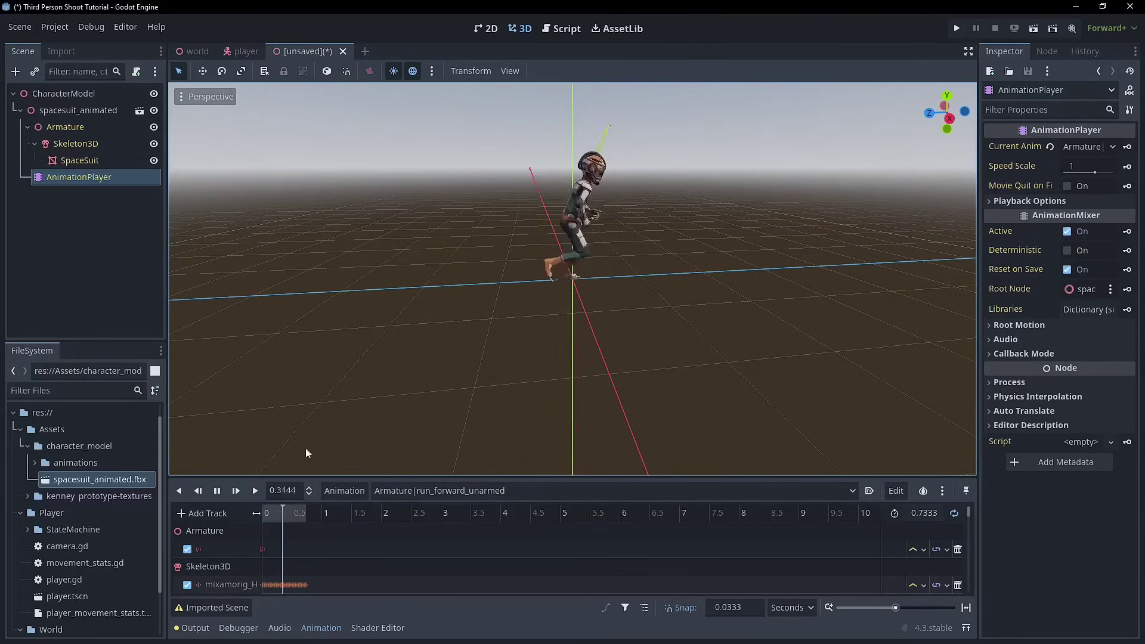
pyautogui.click(217, 490)
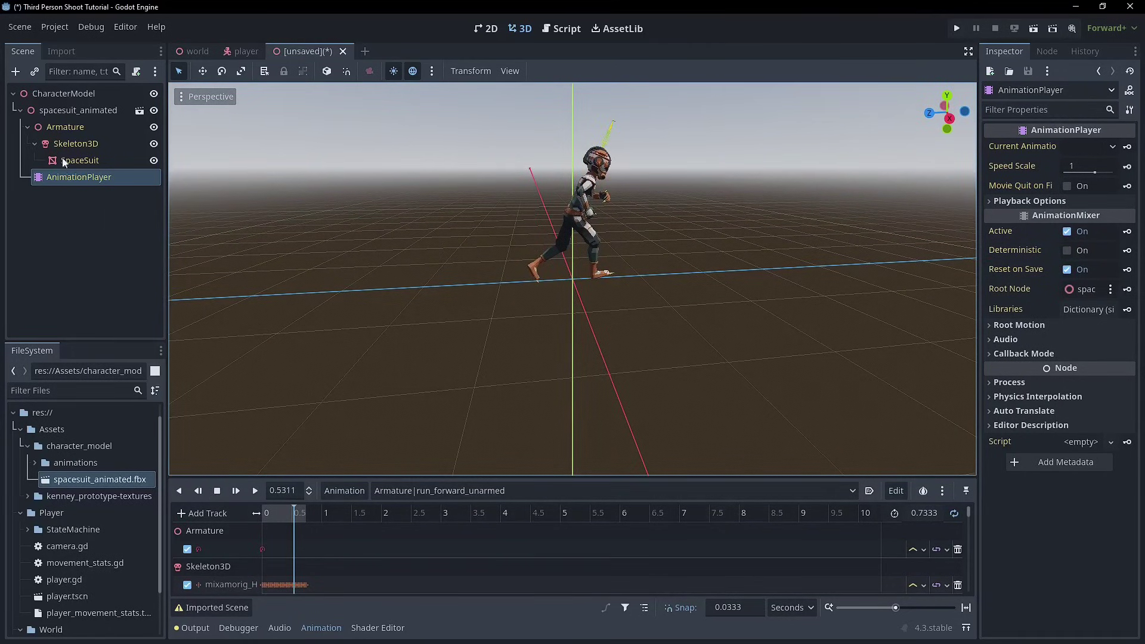
pyautogui.click(64, 112)
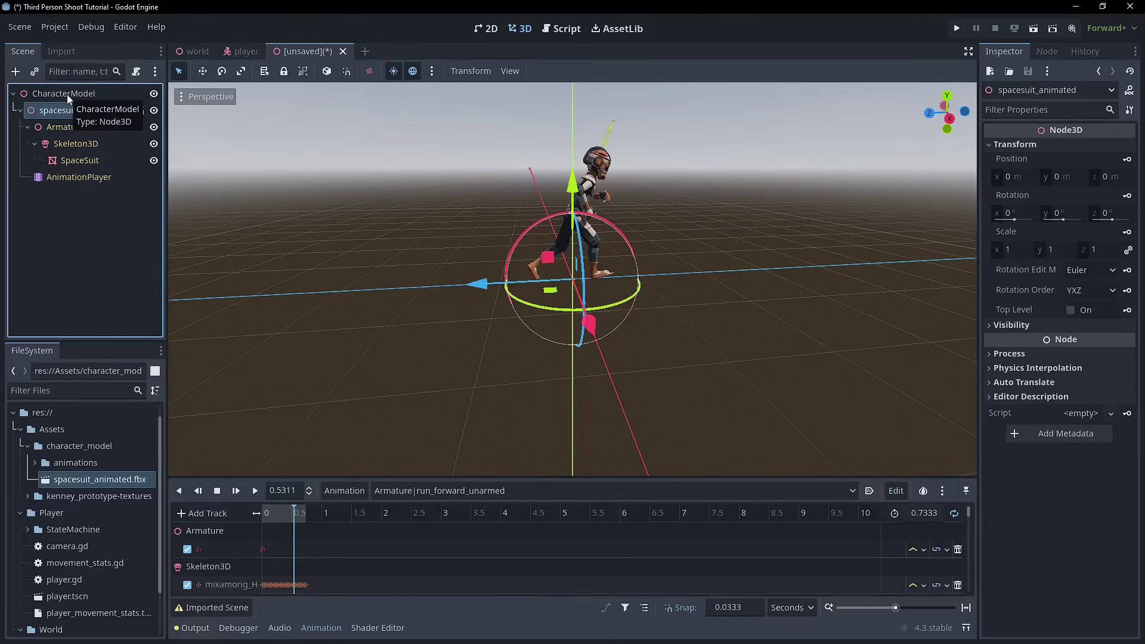
# - Add an AnimationTree child to CharacterModel with a new AnimationNodeBlendTree as Tree Root
pyautogui.rightClick(101, 94)
pyautogui.click(123, 103)
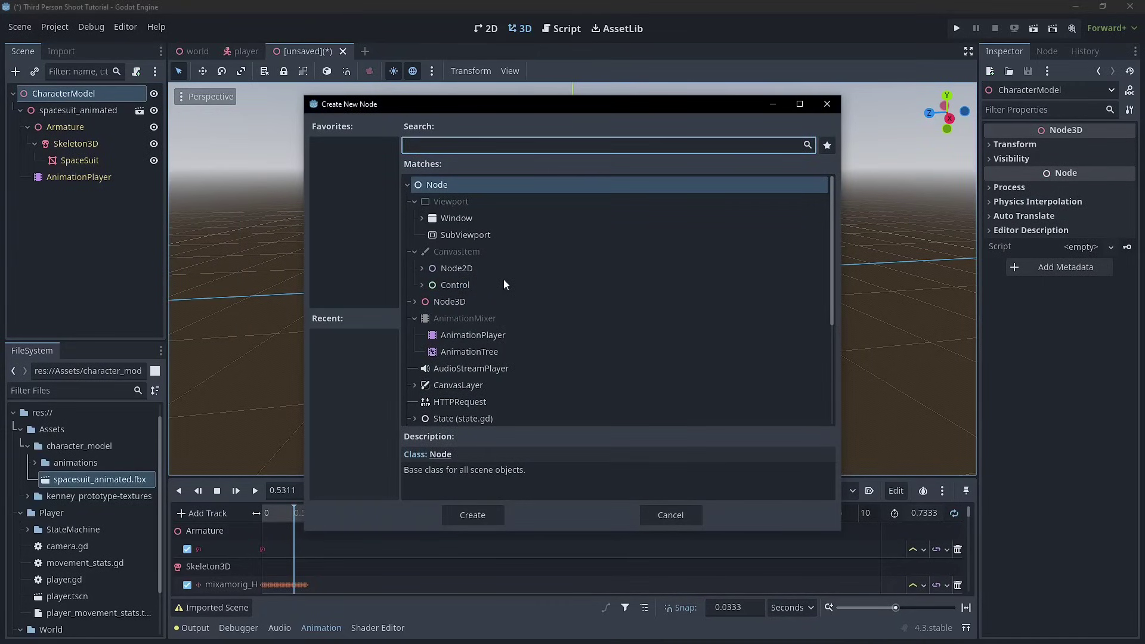
pyautogui.doubleClick(483, 352)
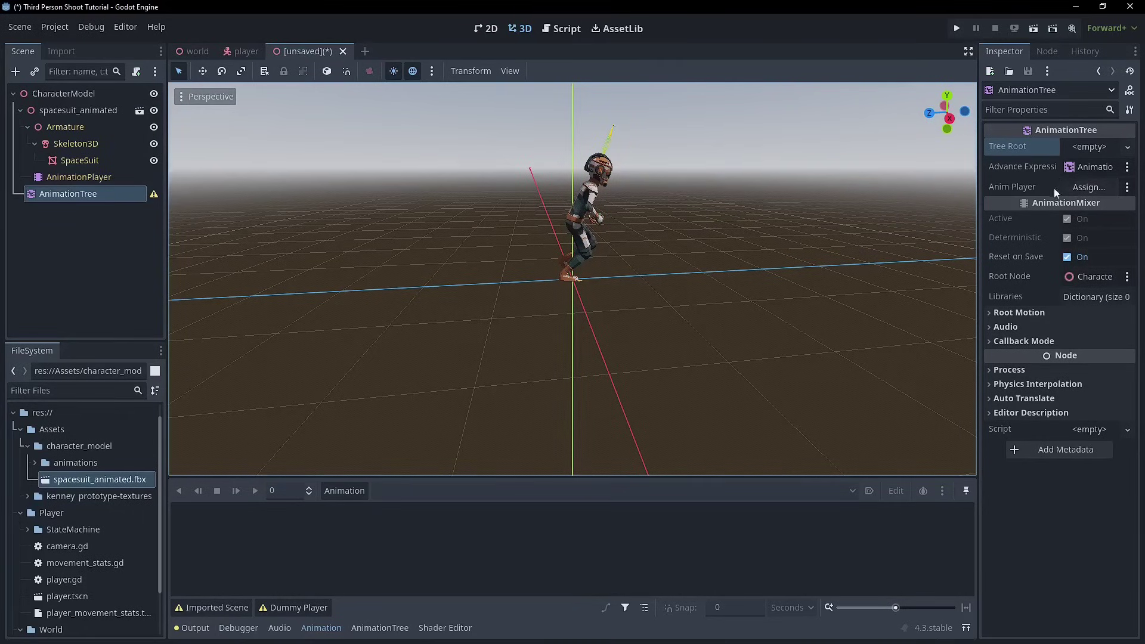
pyautogui.click(1082, 148)
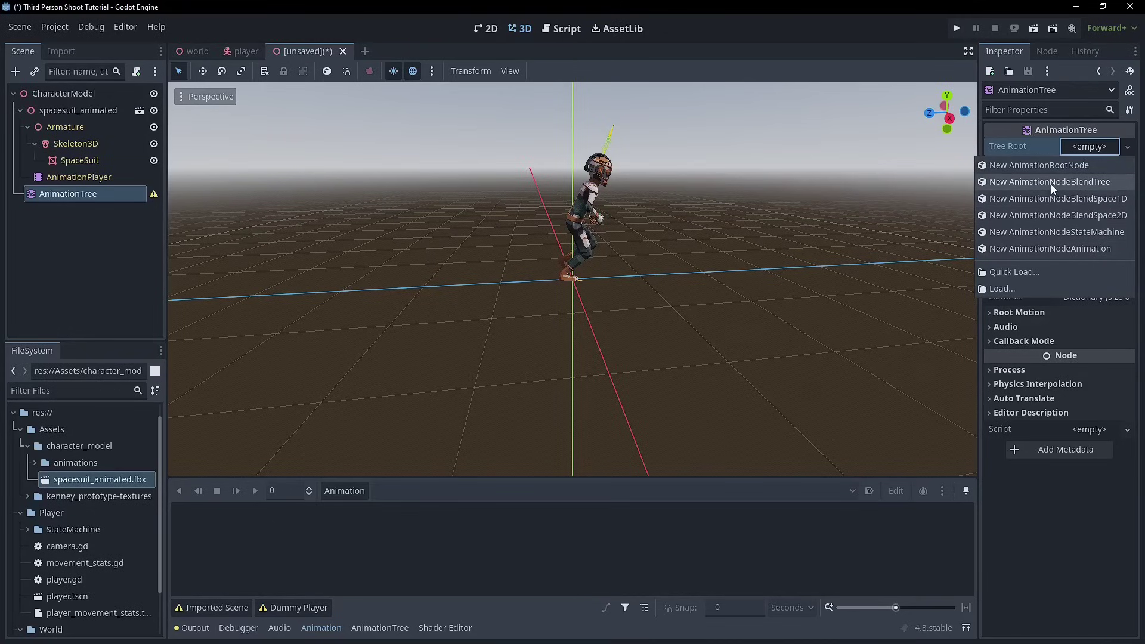
pyautogui.click(1050, 182)
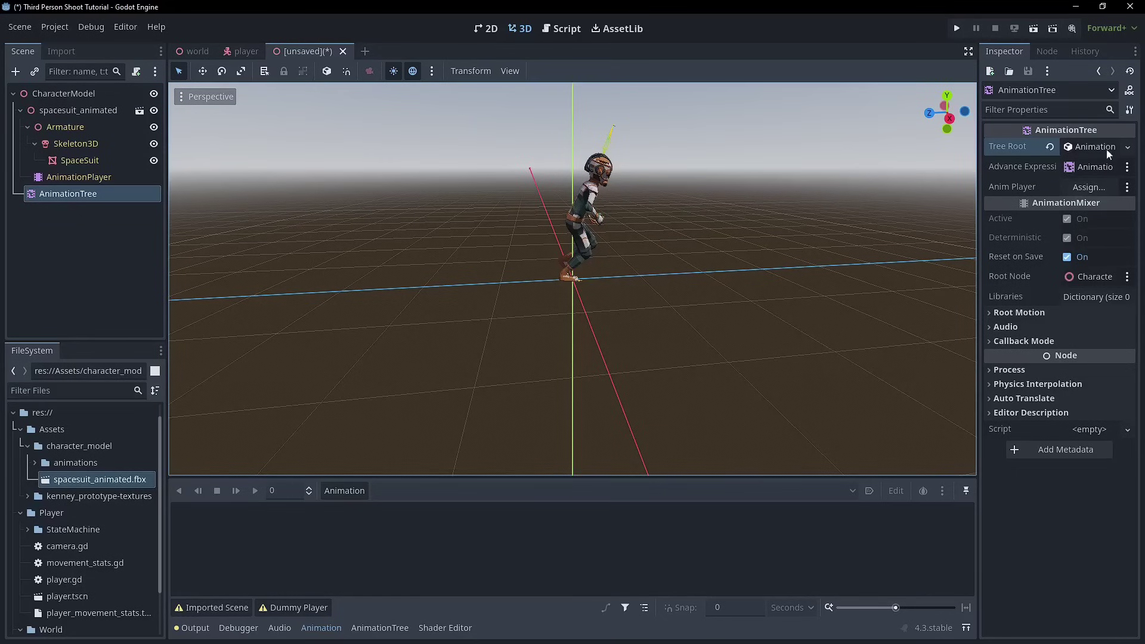
# - Open the enlarged AnimationTree graph editor and set Anim Player to AnimationPlayer
pyautogui.click(386, 626)
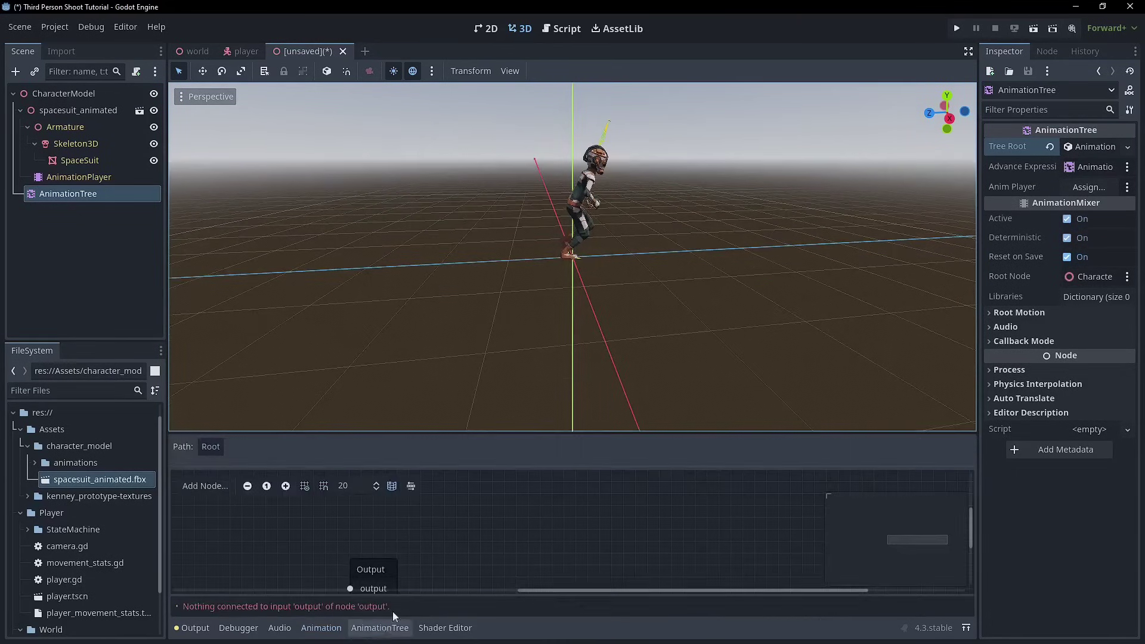
pyautogui.moveTo(556, 433); pyautogui.dragTo(557, 288)
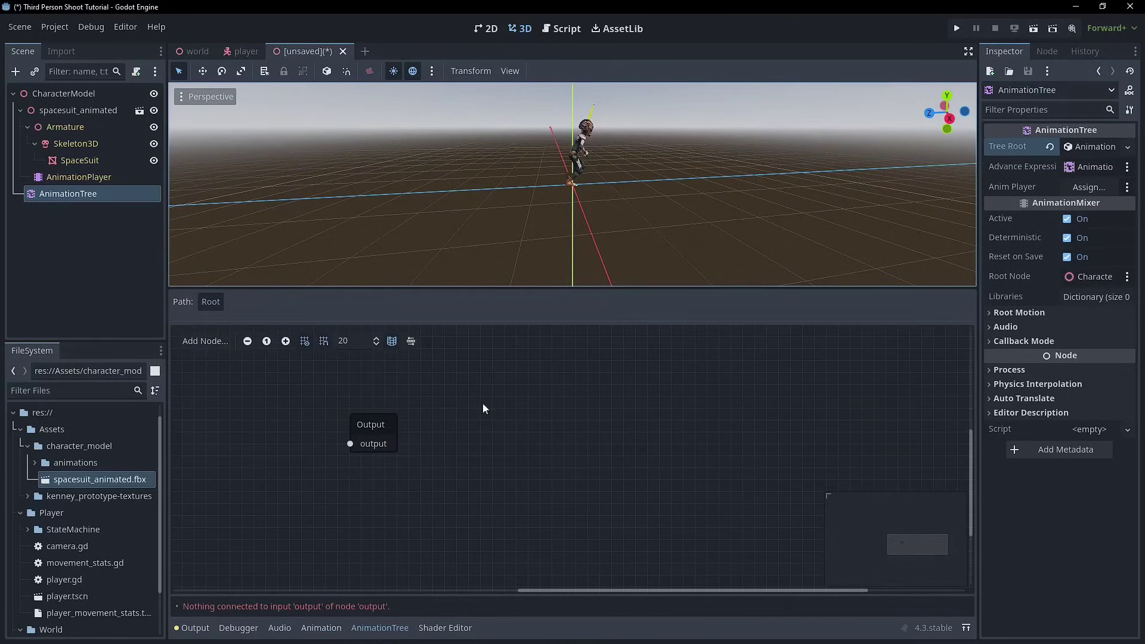
pyautogui.click(1097, 188)
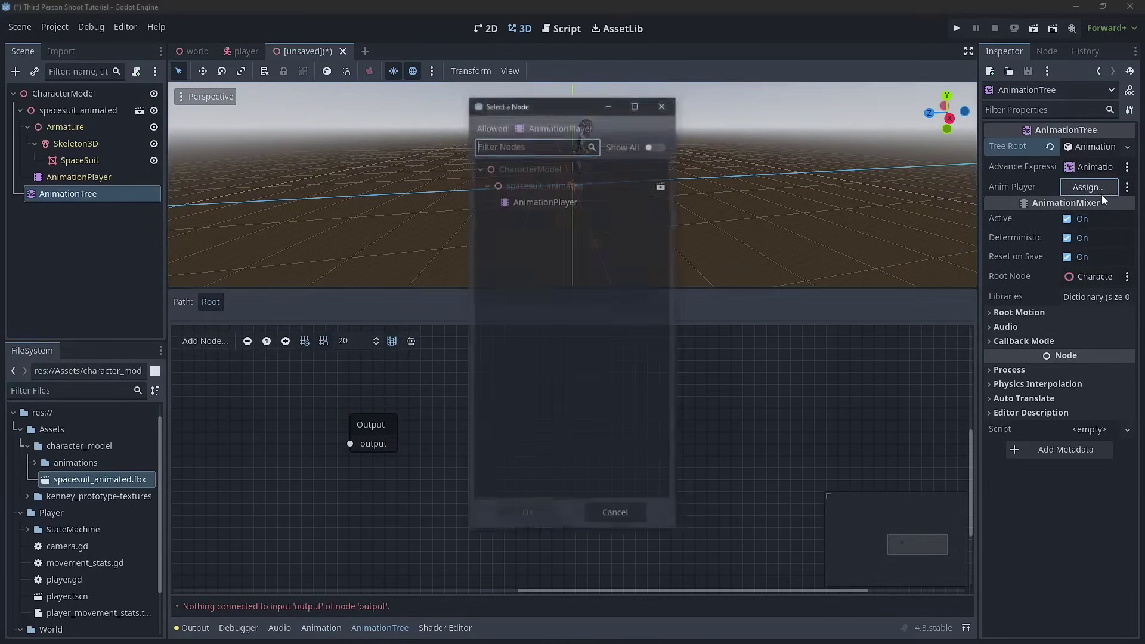
pyautogui.doubleClick(542, 202)
# - Move the Output node right and remove a misplaced Animation node
pyautogui.moveTo(360, 432); pyautogui.dragTo(616, 419)
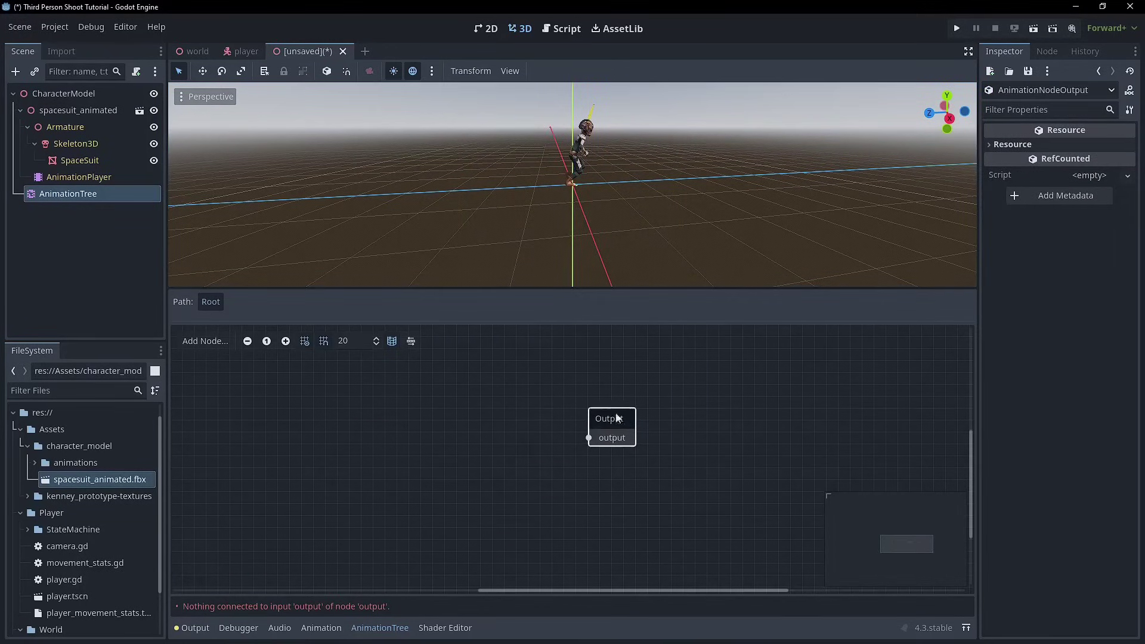
pyautogui.rightClick(383, 403)
pyautogui.click(398, 394)
pyautogui.click(425, 395)
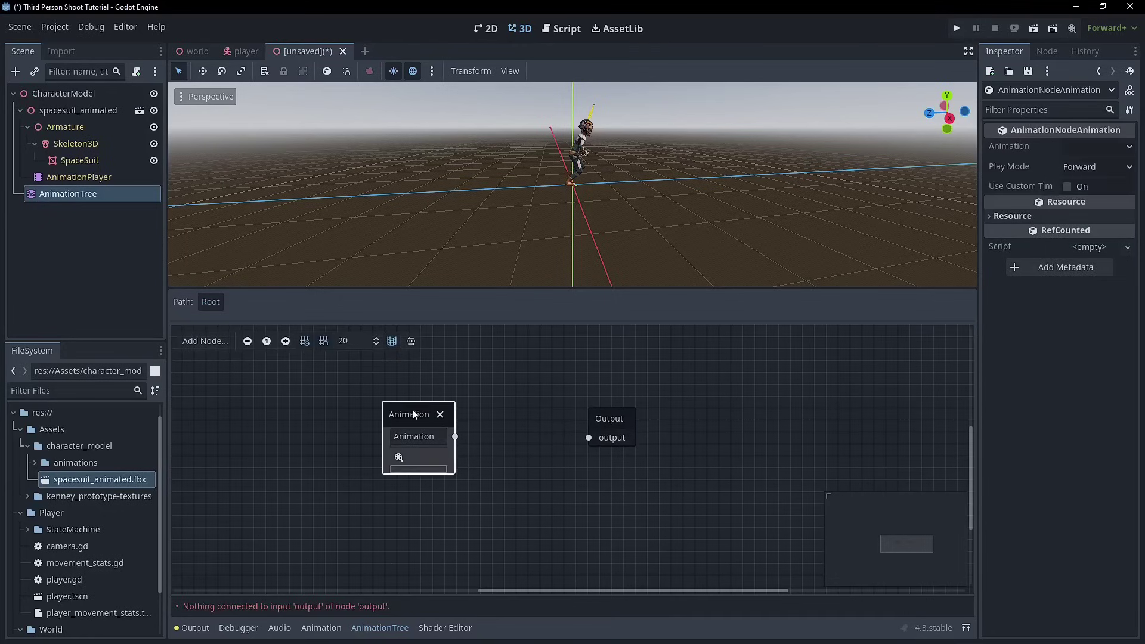
pyautogui.click(443, 398)
pyautogui.rightClick(429, 403)
pyautogui.click(312, 424)
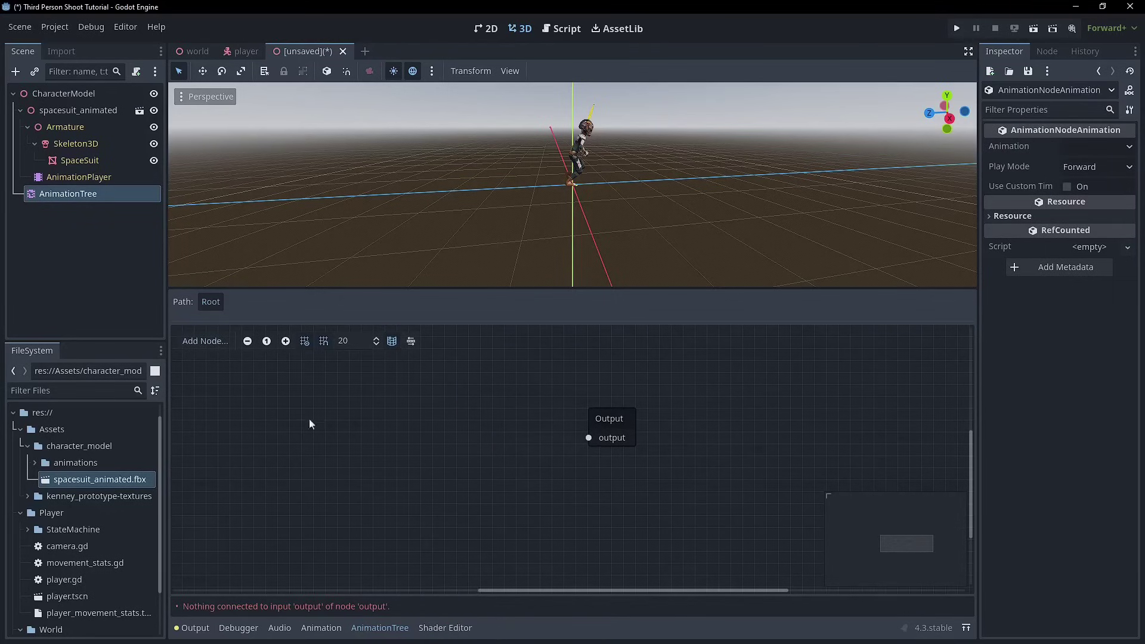
# - Add an Animation node playing Armature|walk_forward_unarmed and arrange it beside Output
pyautogui.rightClick(415, 388)
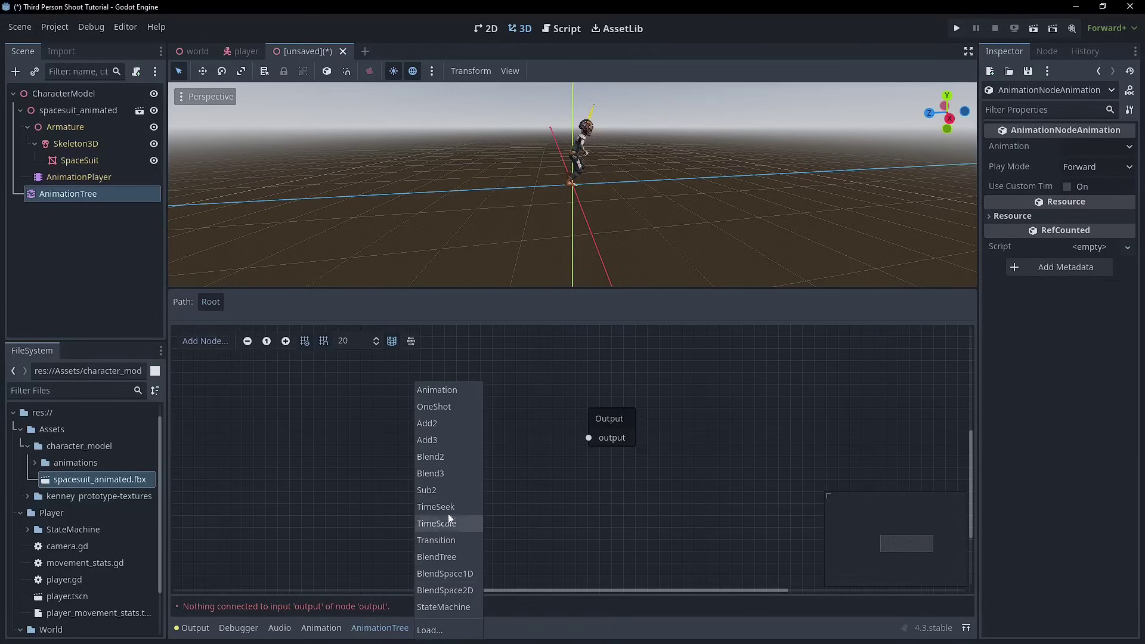
pyautogui.click(432, 391)
pyautogui.click(449, 430)
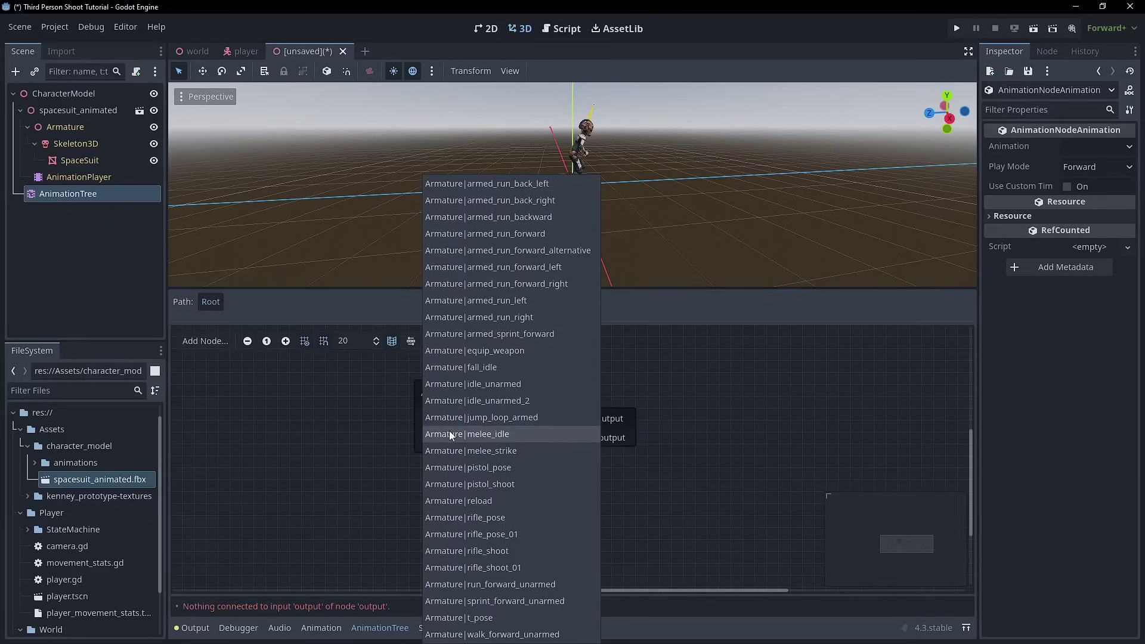
pyautogui.click(373, 424)
pyautogui.click(433, 434)
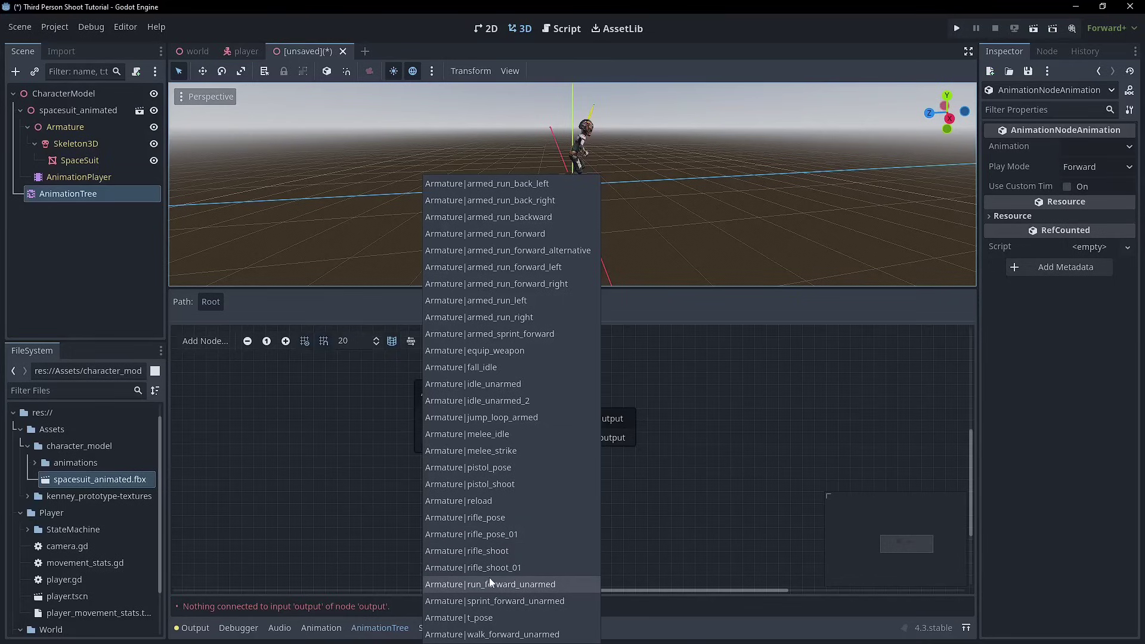
pyautogui.click(483, 633)
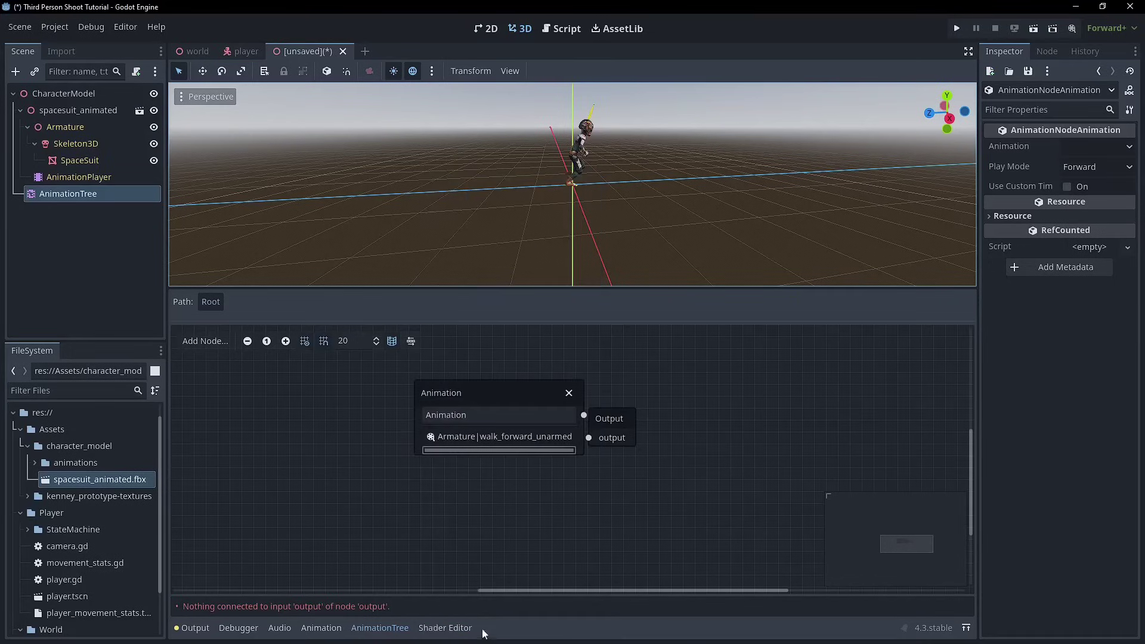
pyautogui.moveTo(533, 404); pyautogui.dragTo(589, 438)
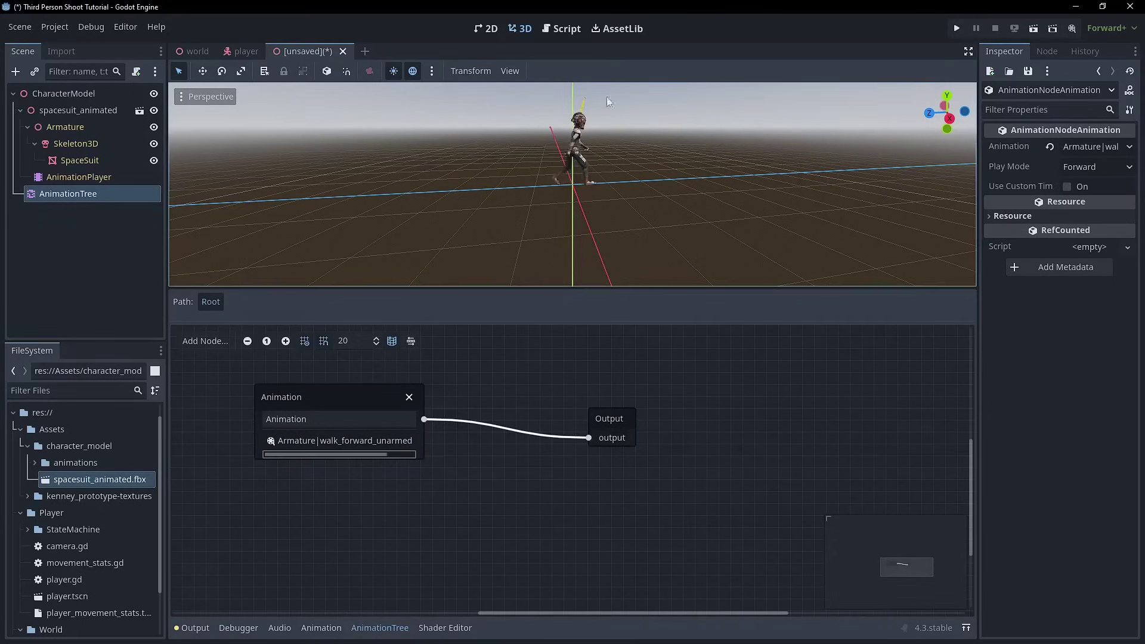
pyautogui.moveTo(606, 97); pyautogui.dragTo(529, 162, button='middle')
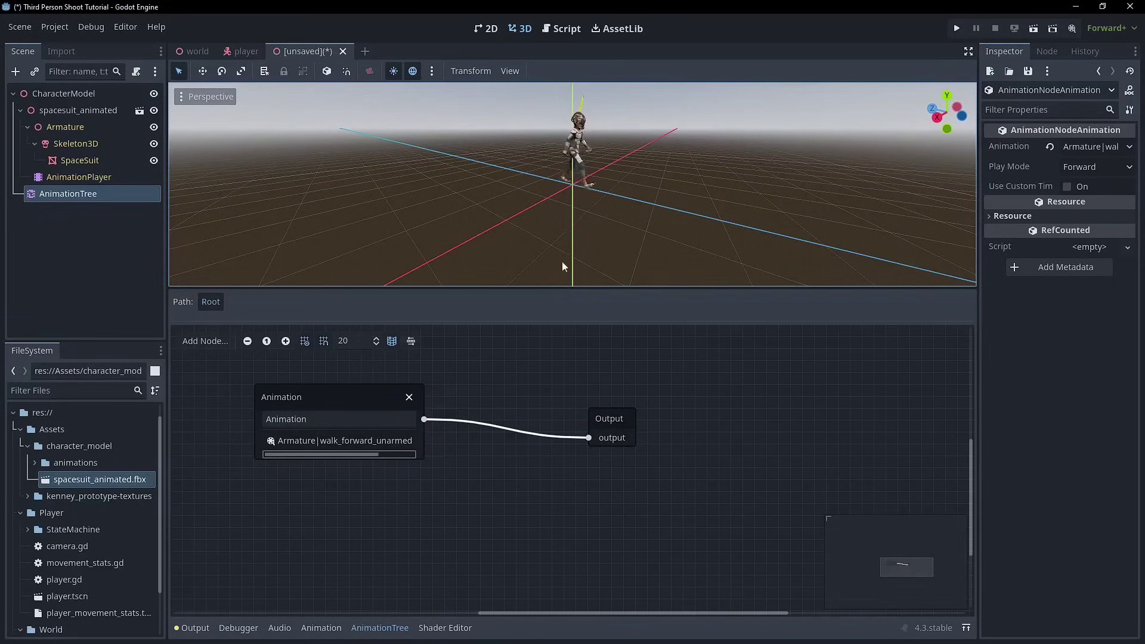
pyautogui.moveTo(609, 418); pyautogui.dragTo(742, 370)
pyautogui.moveTo(408, 416)
pyautogui.mouseDown()
pyautogui.moveTo(443, 404)
pyautogui.moveTo(419, 404)
pyautogui.mouseUp()
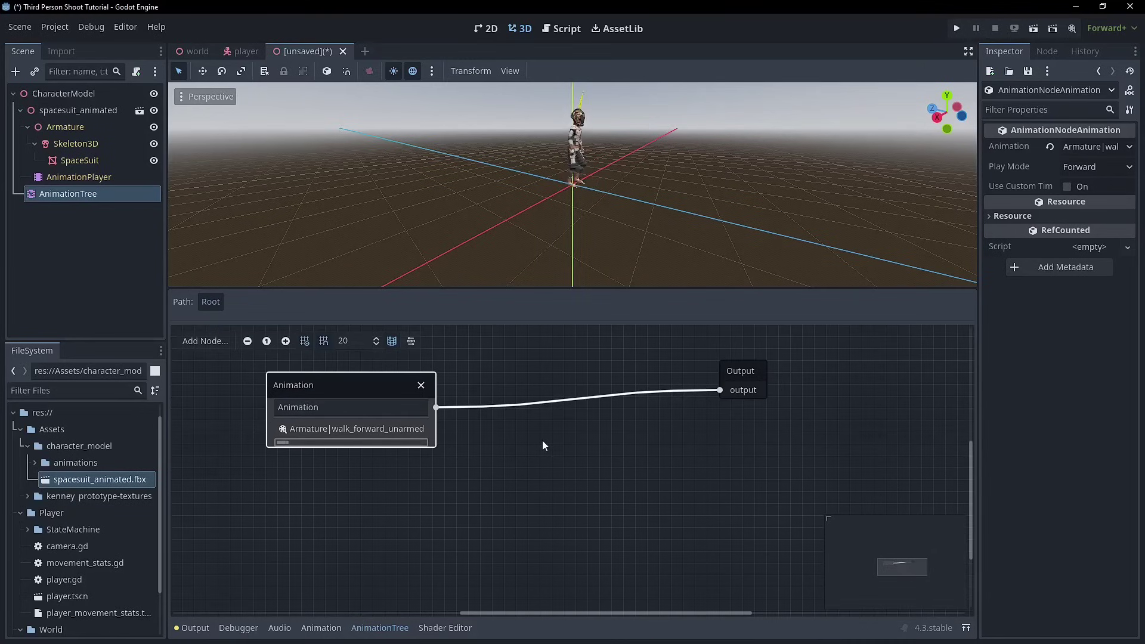
pyautogui.moveTo(340, 381); pyautogui.dragTo(351, 415)
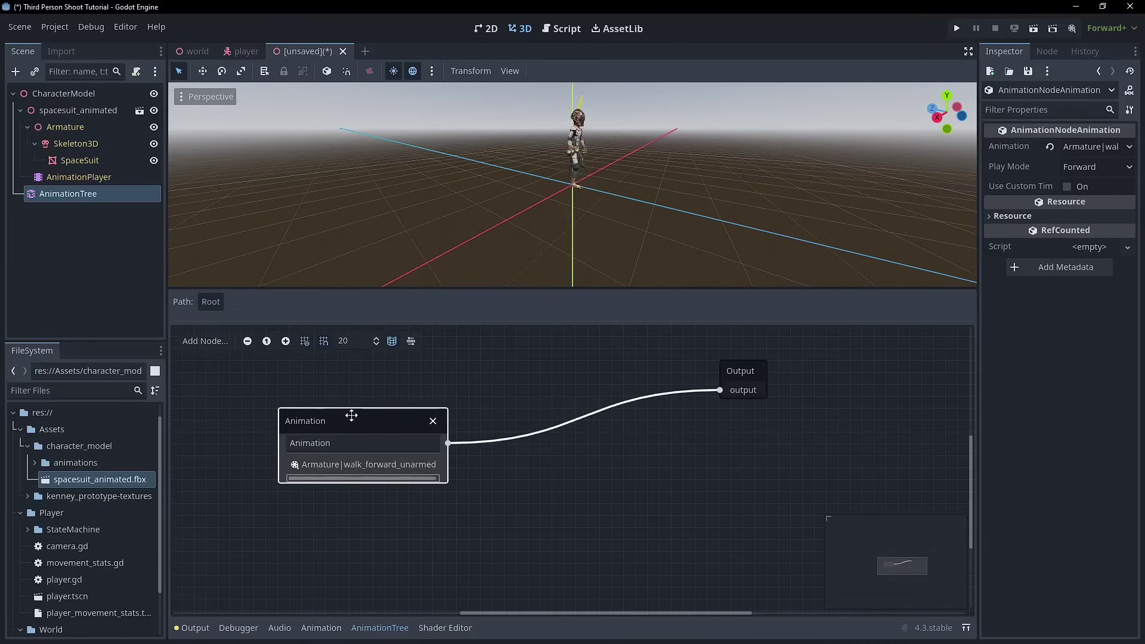
# - Insert a Transition node between the Animation and Output nodes and add four inputs
pyautogui.rightClick(525, 495)
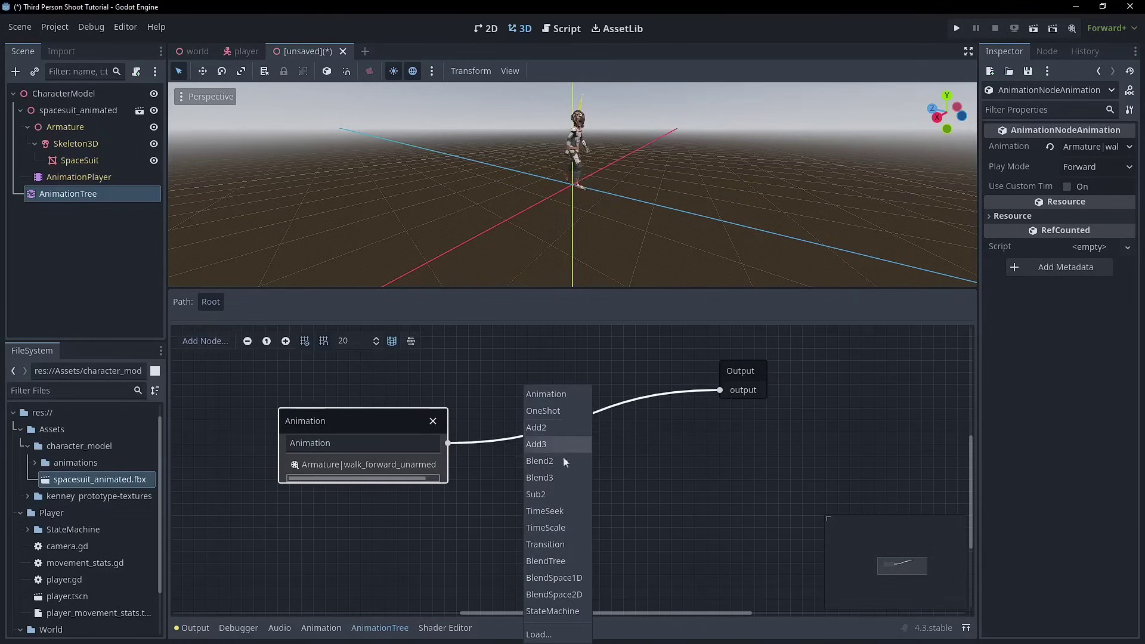
pyautogui.click(531, 544)
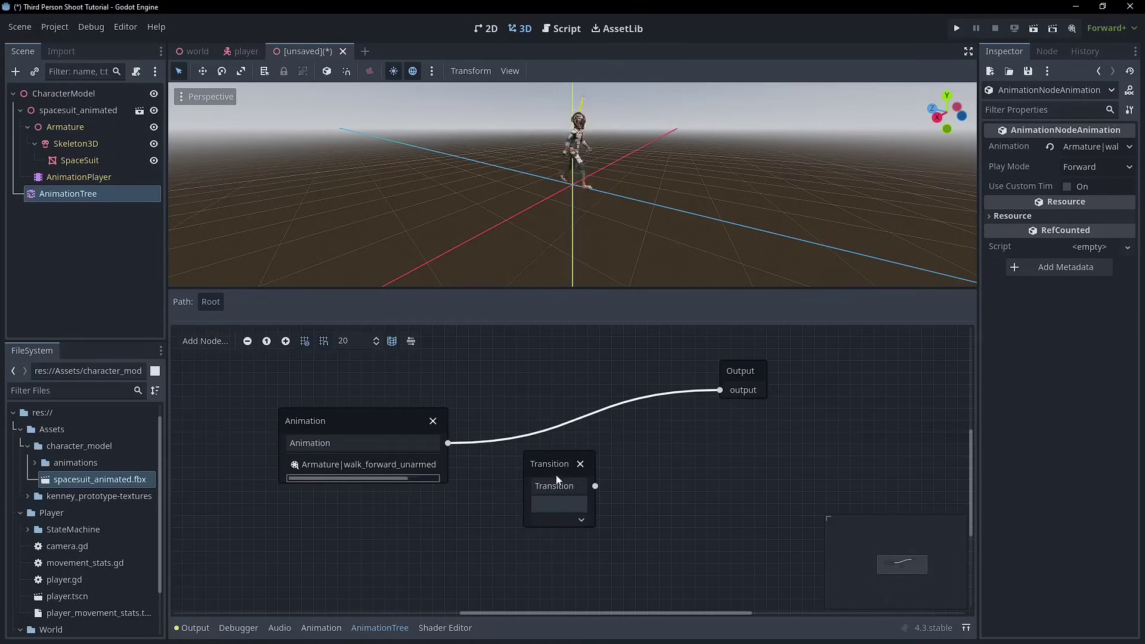
pyautogui.moveTo(556, 477); pyautogui.dragTo(598, 410)
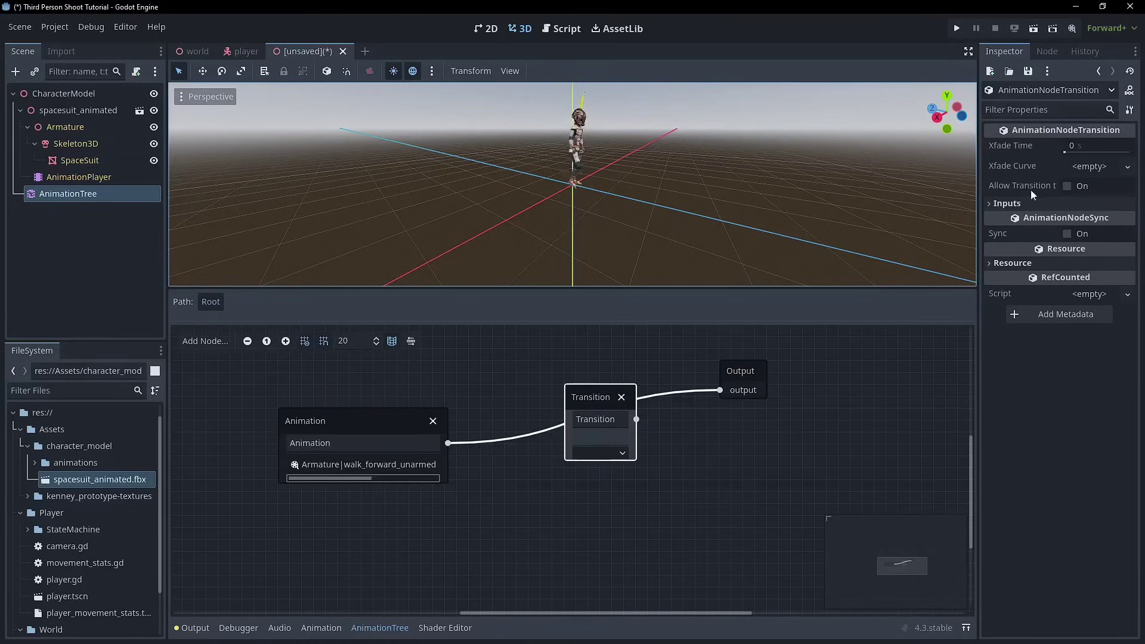
pyautogui.click(1002, 203)
pyautogui.click(1020, 222)
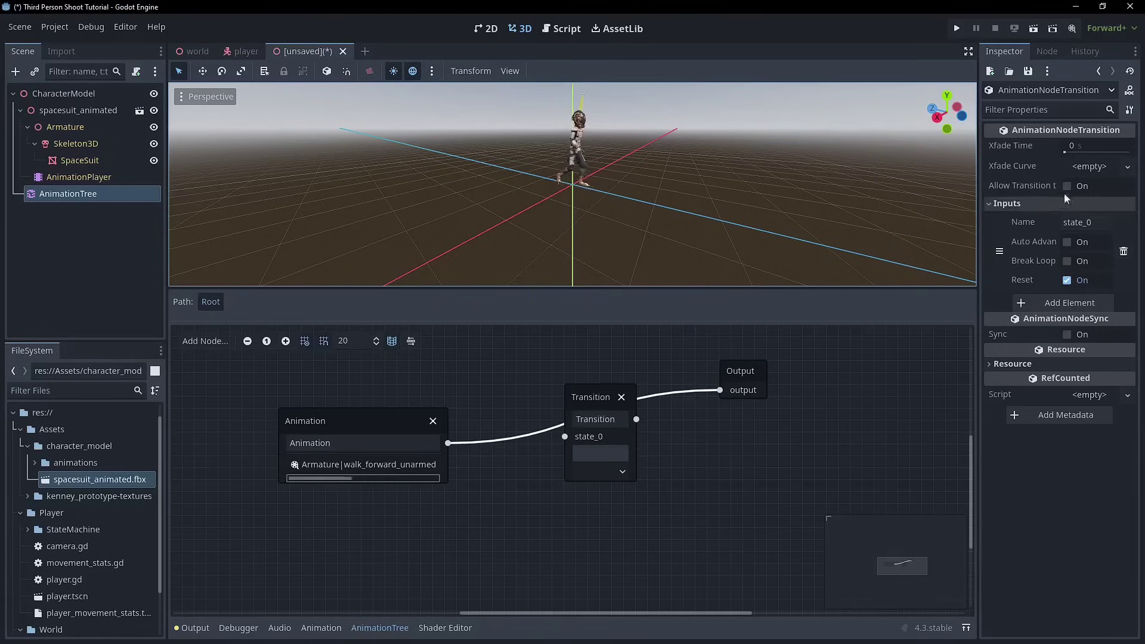
pyautogui.click(1049, 307)
pyautogui.click(1048, 383)
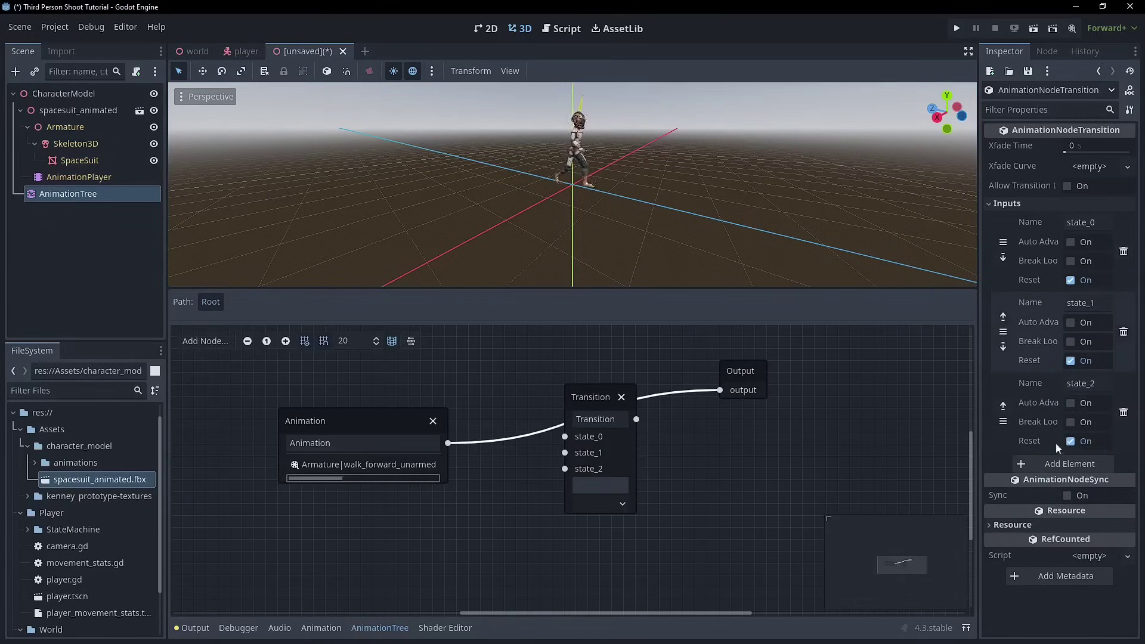
pyautogui.click(1043, 464)
# - Name the inputs Idle, Walk, Run, Sprint, adding a fifth input named Jump
pyautogui.click(1077, 223)
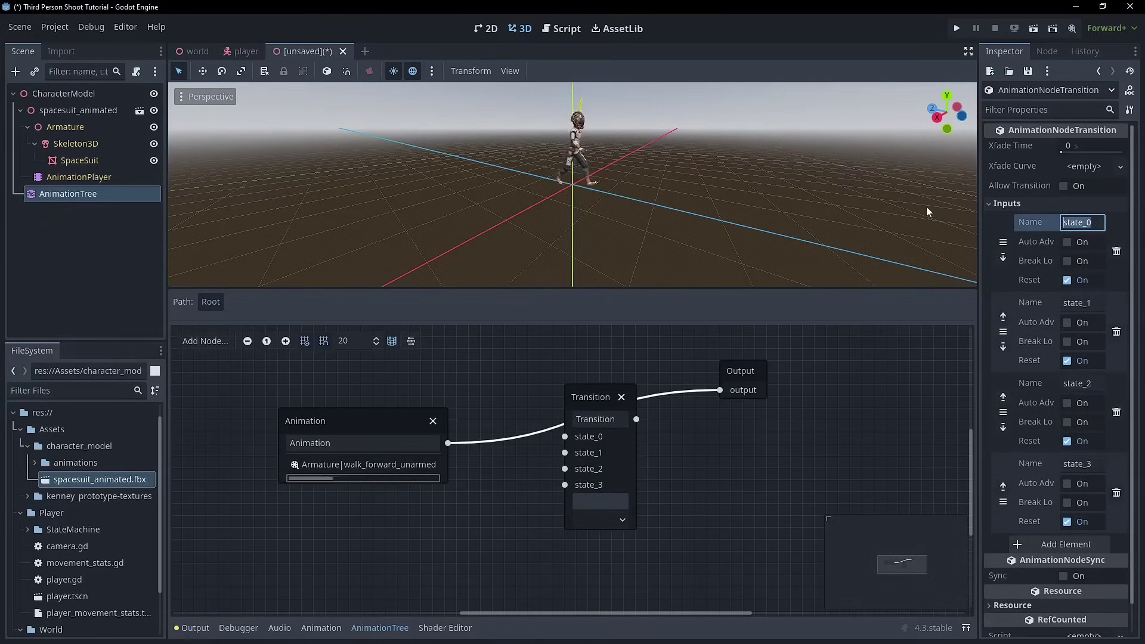
pyautogui.write('Idle')
pyautogui.press('Tab')
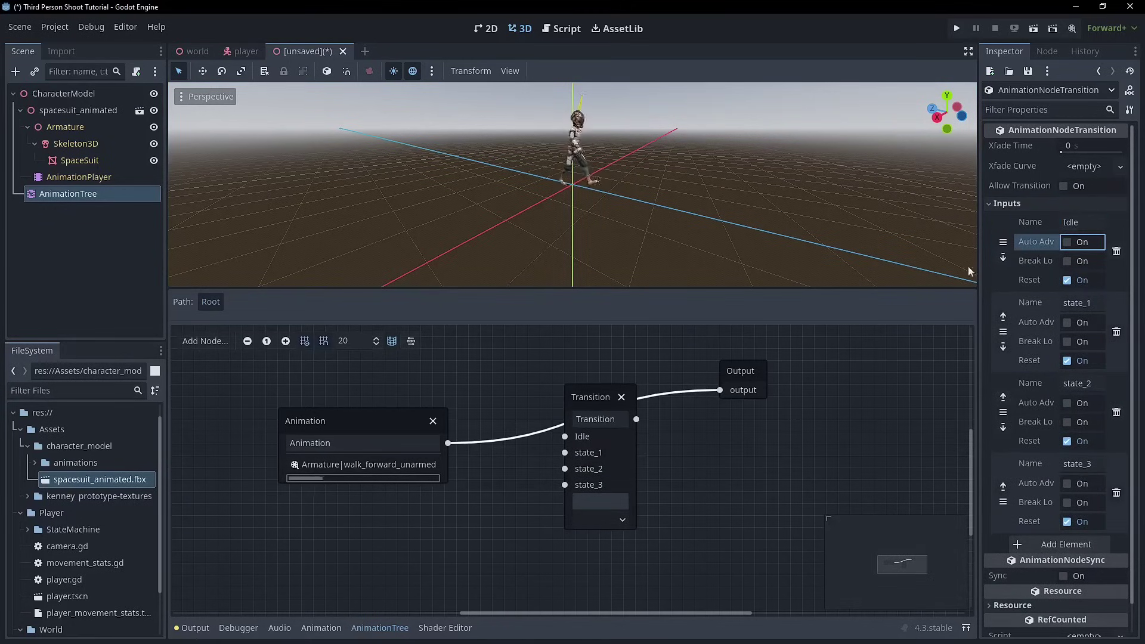
pyautogui.click(1085, 303)
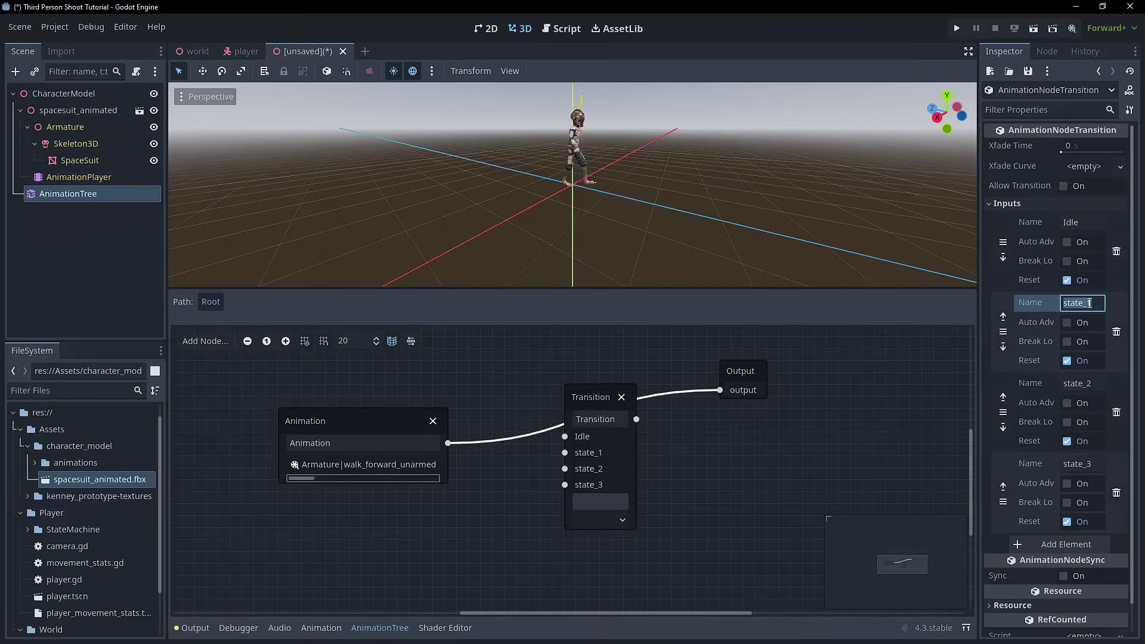
pyautogui.click(1075, 383)
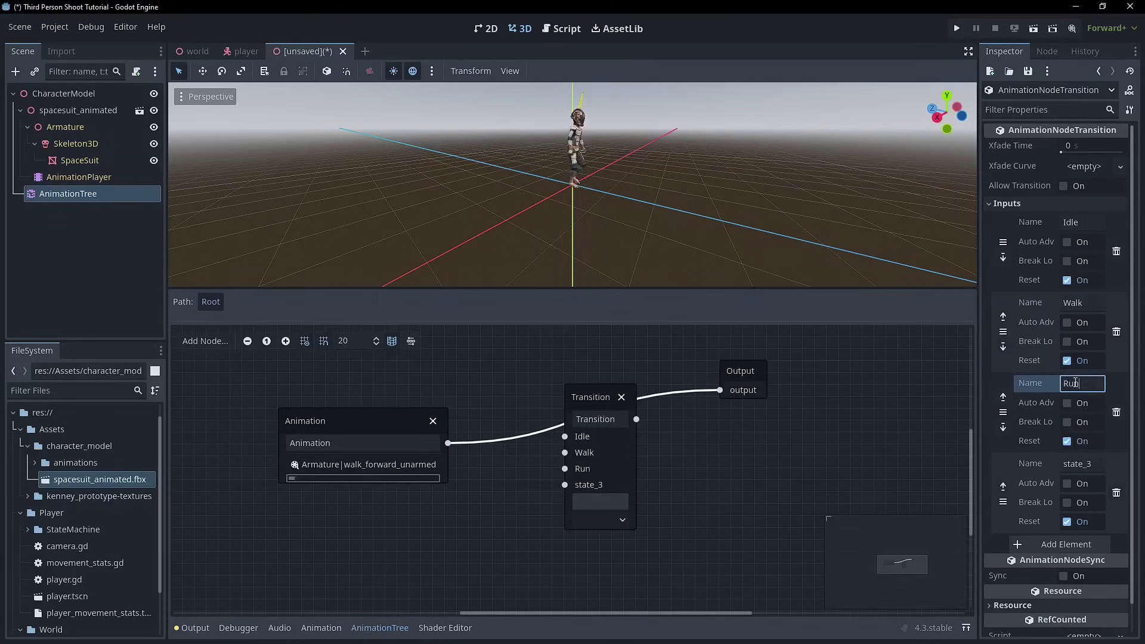
pyautogui.click(1084, 462)
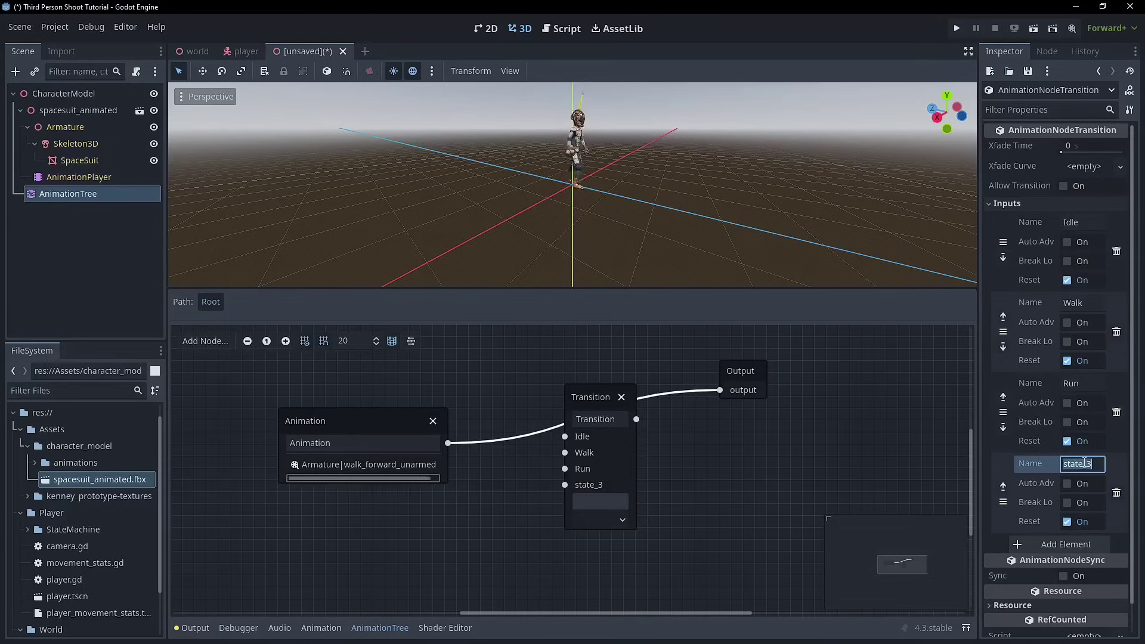
pyautogui.write('Sprint')
pyautogui.press('Return')
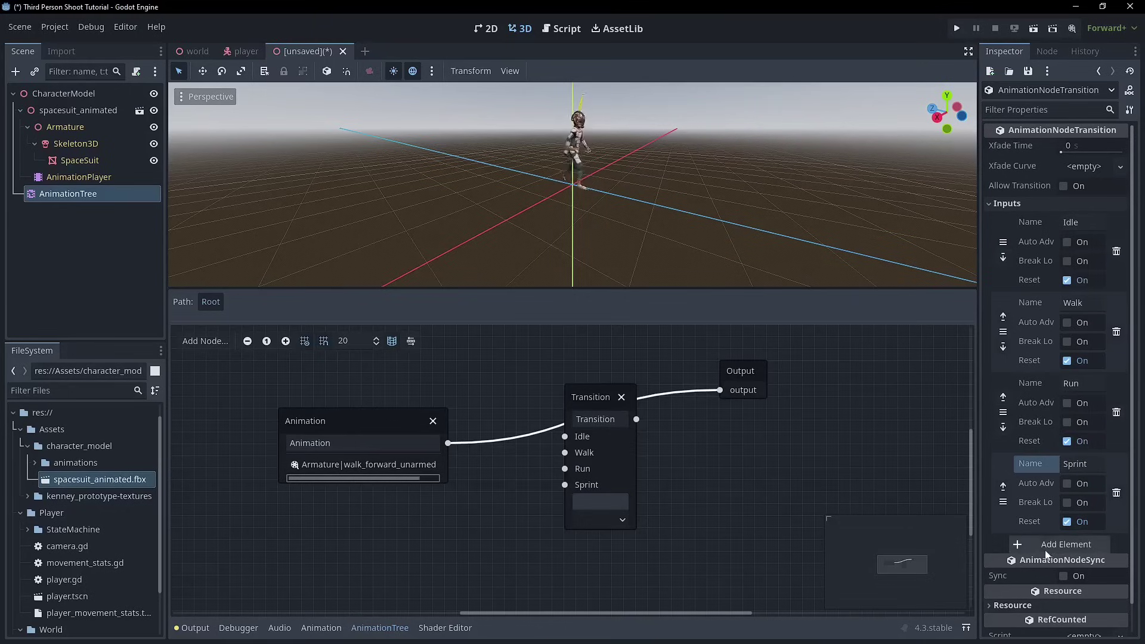
pyautogui.click(1049, 544)
pyautogui.scroll(-2, 1059, 543)
pyautogui.click(1083, 432)
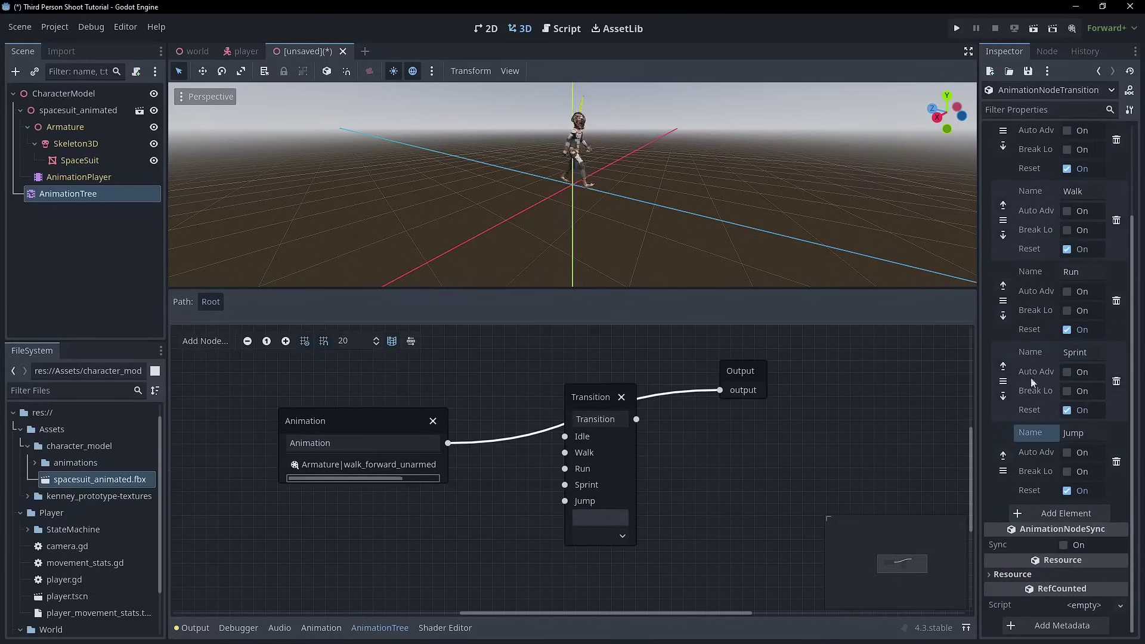
# - Connect the walk_forward_unarmed node to the Transition's Walk input and make Walk current
pyautogui.moveTo(602, 397)
pyautogui.mouseDown()
pyautogui.moveTo(578, 385)
pyautogui.moveTo(594, 417)
pyautogui.moveTo(613, 408)
pyautogui.mouseUp()
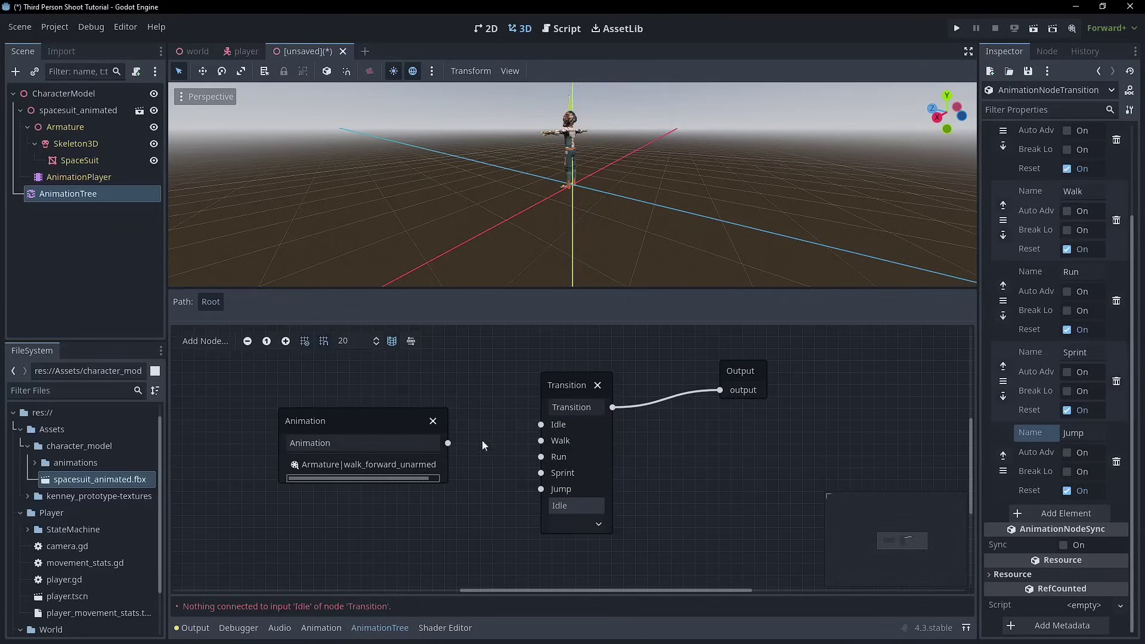
pyautogui.moveTo(405, 426); pyautogui.dragTo(541, 440)
pyautogui.click(378, 418)
pyautogui.moveTo(285, 425); pyautogui.dragTo(343, 430)
pyautogui.click(581, 524)
pyautogui.click(575, 559)
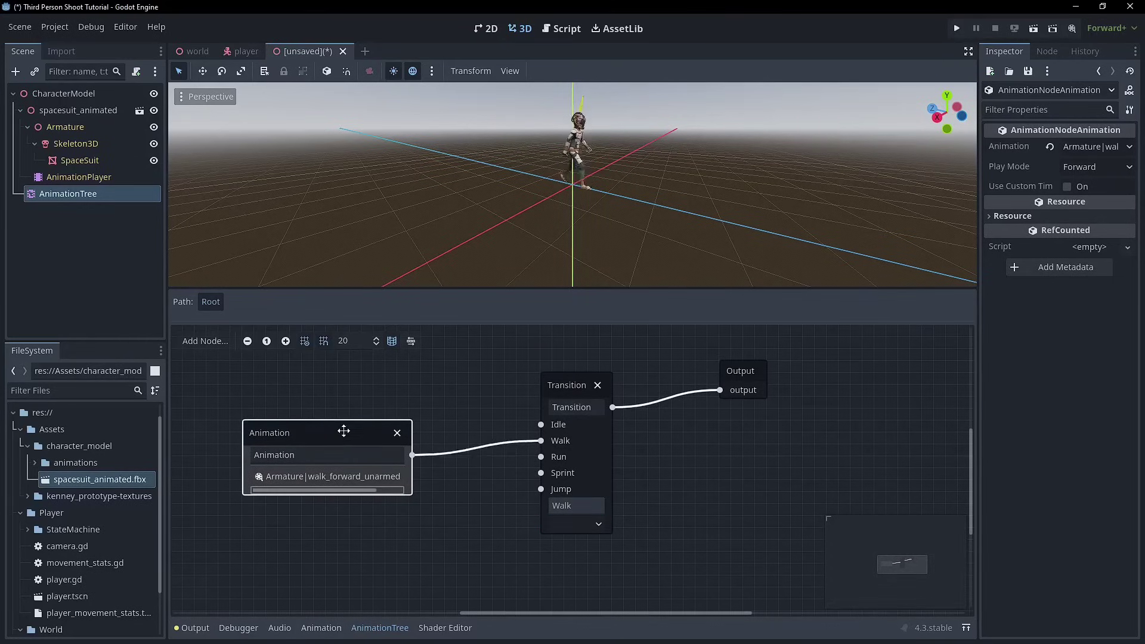
# - Add a second Animation node set to Armature|idle_unarmed_2 and position it
pyautogui.rightClick(266, 378)
pyautogui.click(322, 388)
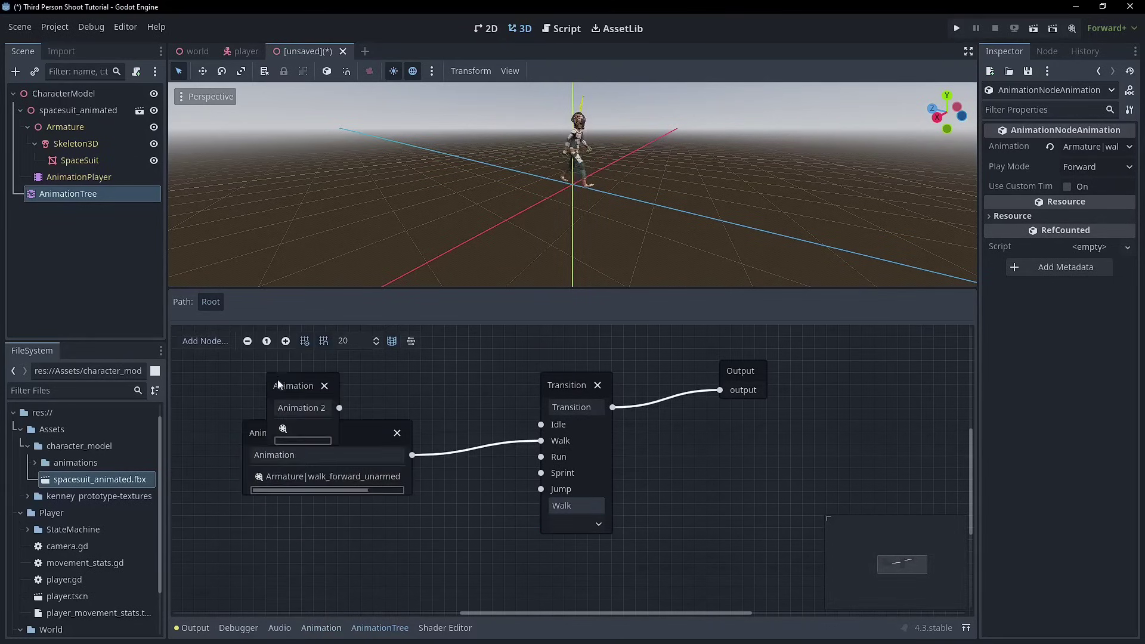
pyautogui.click(308, 428)
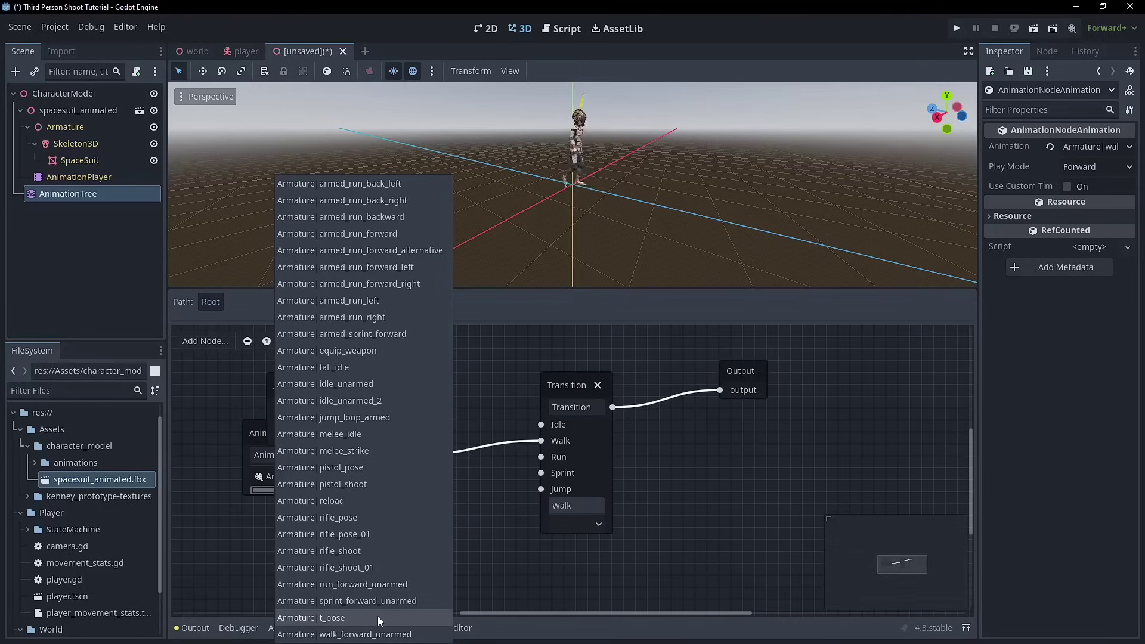
pyautogui.click(384, 401)
pyautogui.moveTo(333, 386); pyautogui.dragTo(334, 373)
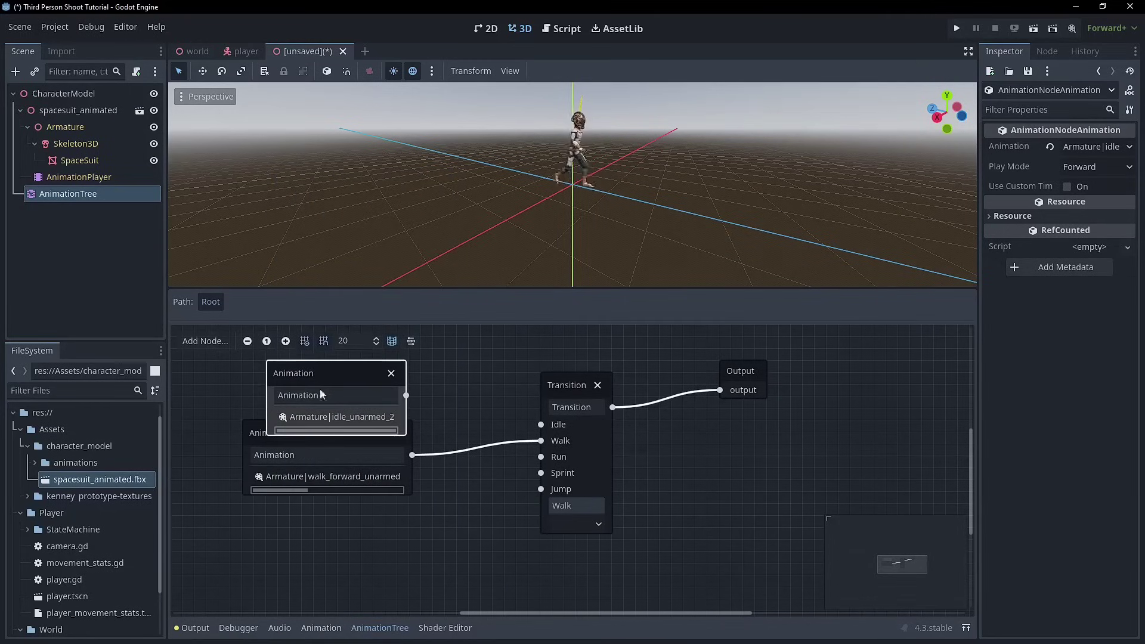
pyautogui.moveTo(251, 433); pyautogui.dragTo(286, 539)
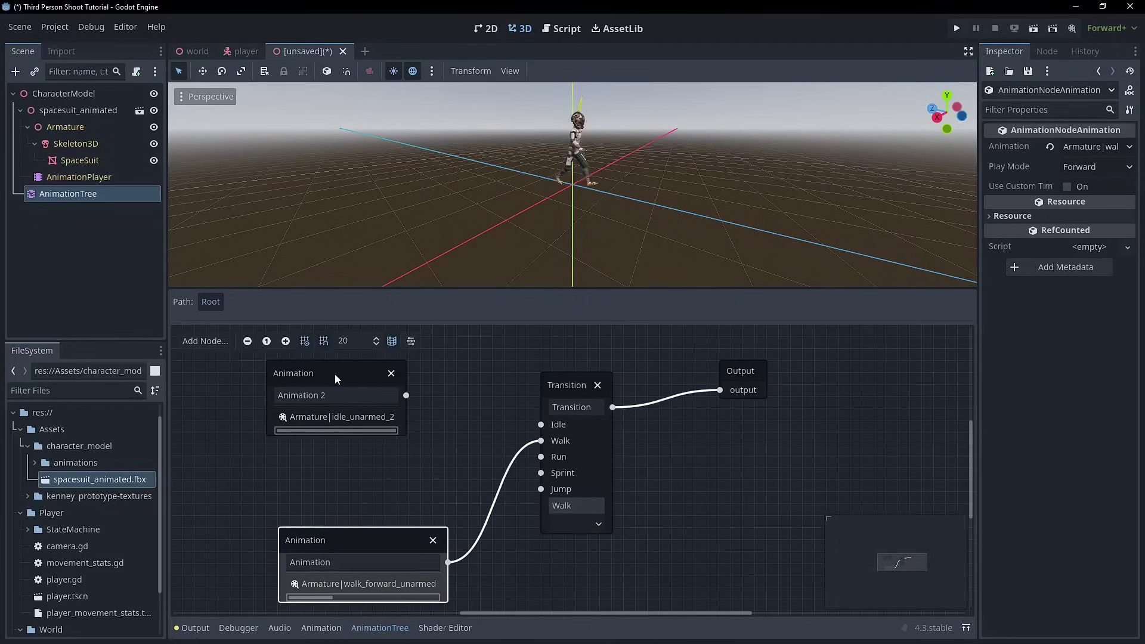
pyautogui.moveTo(337, 375); pyautogui.dragTo(338, 459)
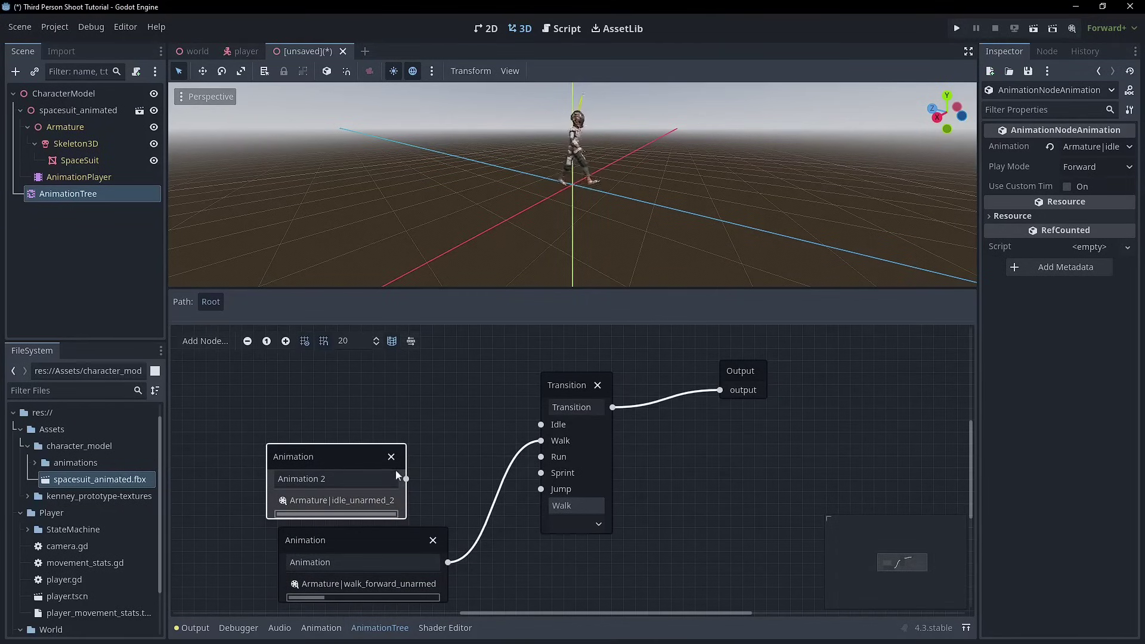
# - Wire the idle_unarmed_2 node into the Idle input and set Idle as current state
pyautogui.moveTo(406, 478); pyautogui.dragTo(541, 424)
pyautogui.click(409, 415)
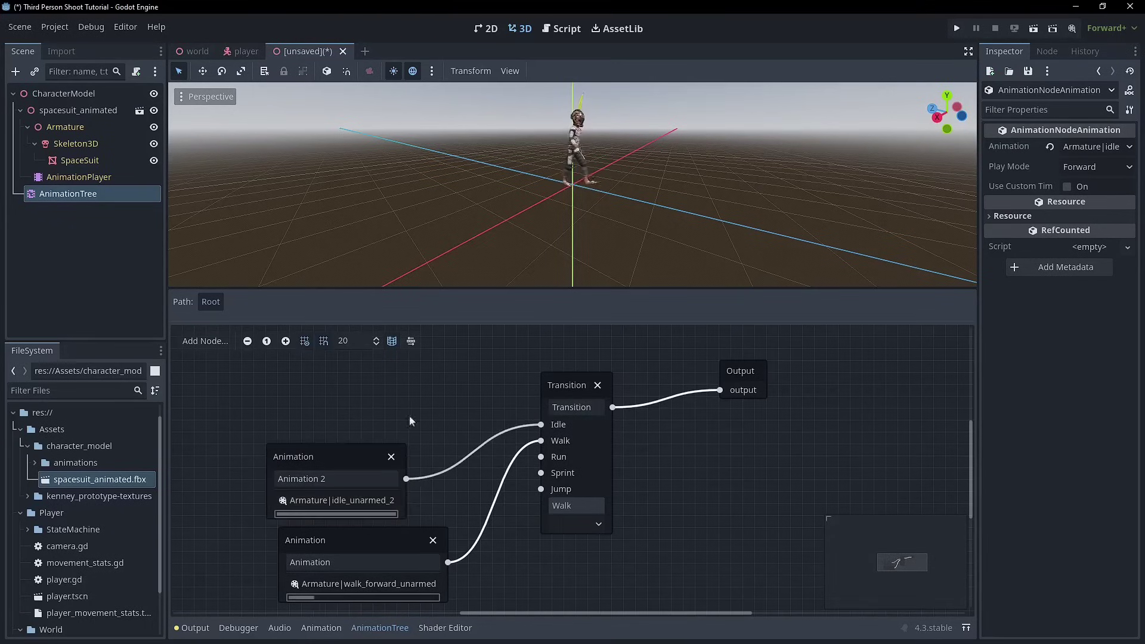
pyautogui.click(597, 524)
pyautogui.click(583, 542)
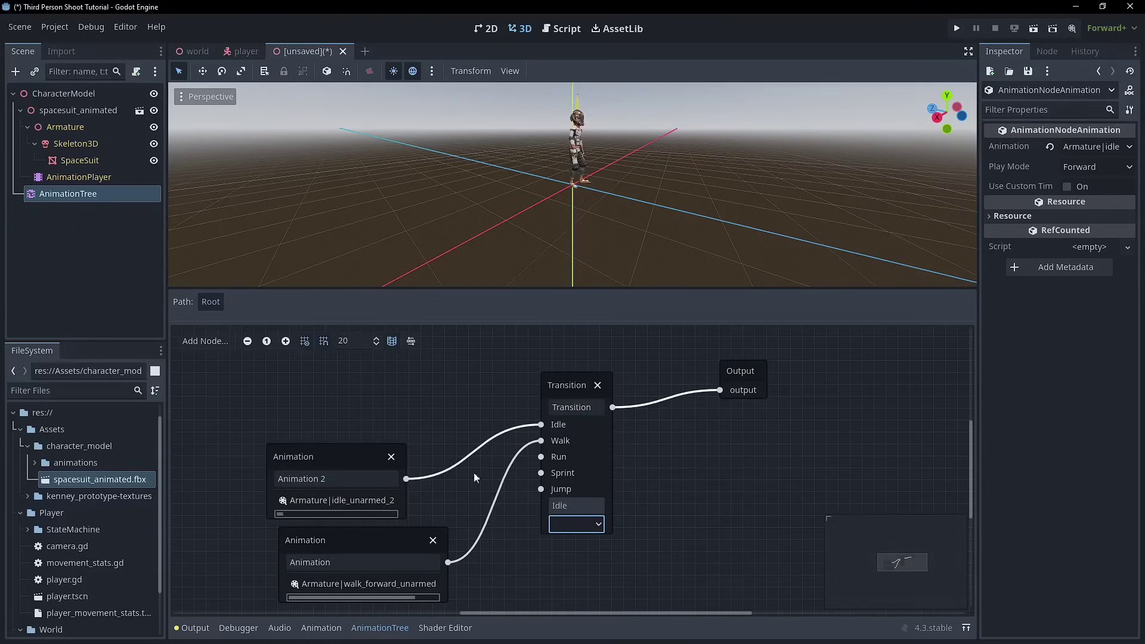
pyautogui.moveTo(685, 191); pyautogui.dragTo(491, 184, button='middle')
pyautogui.scroll(5, 529, 149)
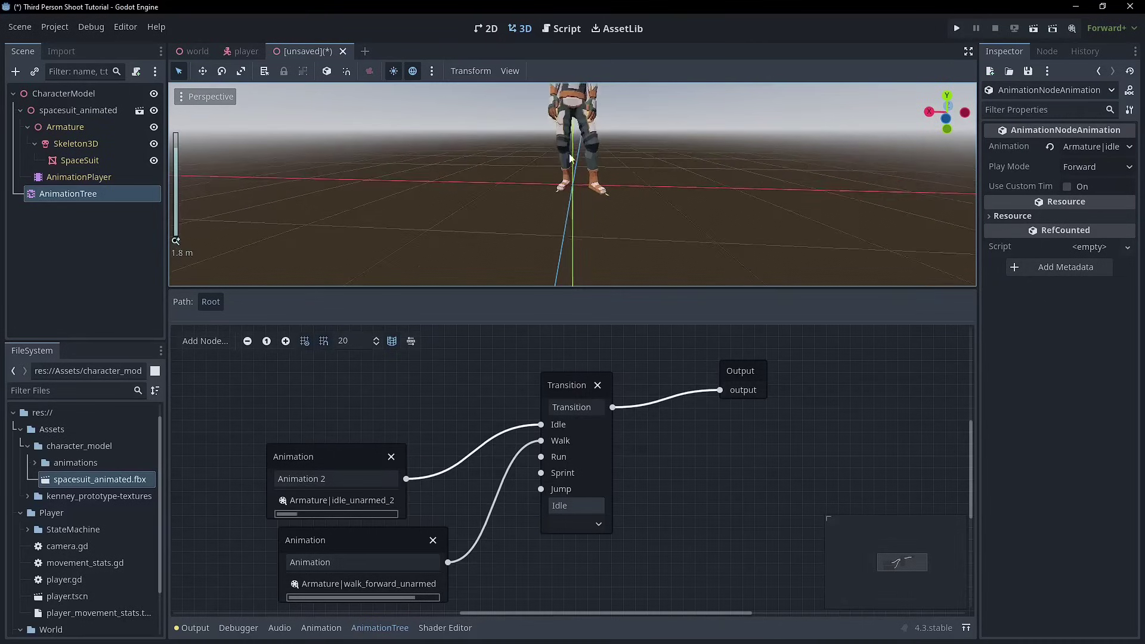
pyautogui.moveTo(596, 155); pyautogui.dragTo(512, 179, button='middle')
pyautogui.moveTo(341, 474); pyautogui.dragTo(340, 403)
pyautogui.rightClick(282, 485)
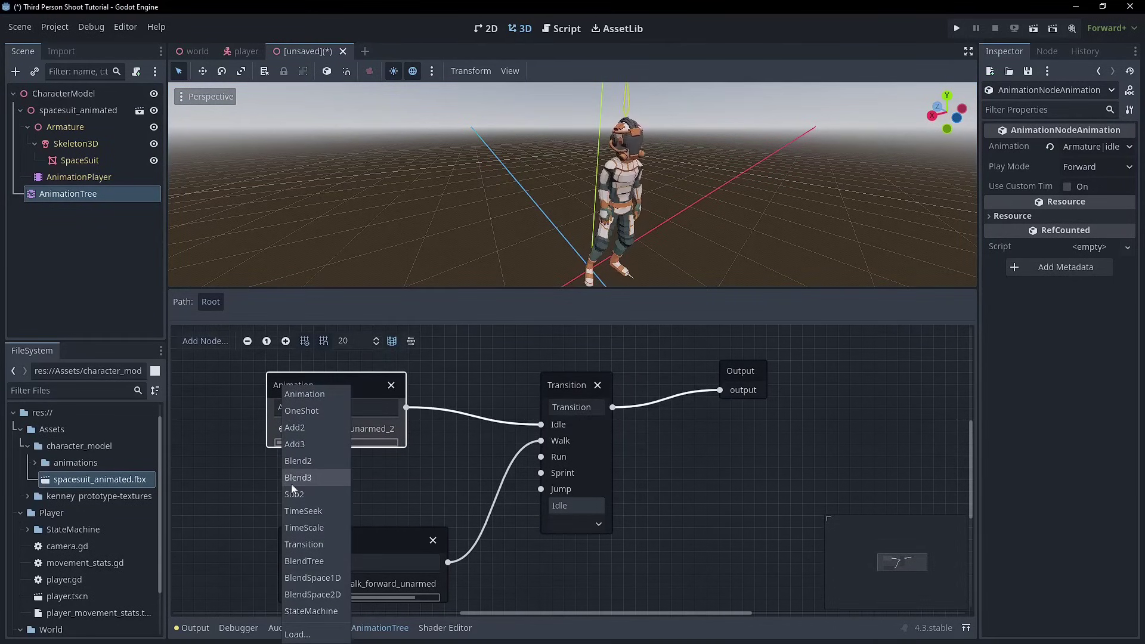
# - Add a run_forward_unarmed Animation node, connect it to the Run input, and make Run current
pyautogui.press('Escape')
pyautogui.moveTo(394, 540); pyautogui.dragTo(343, 465)
pyautogui.scroll(-3, 361, 416)
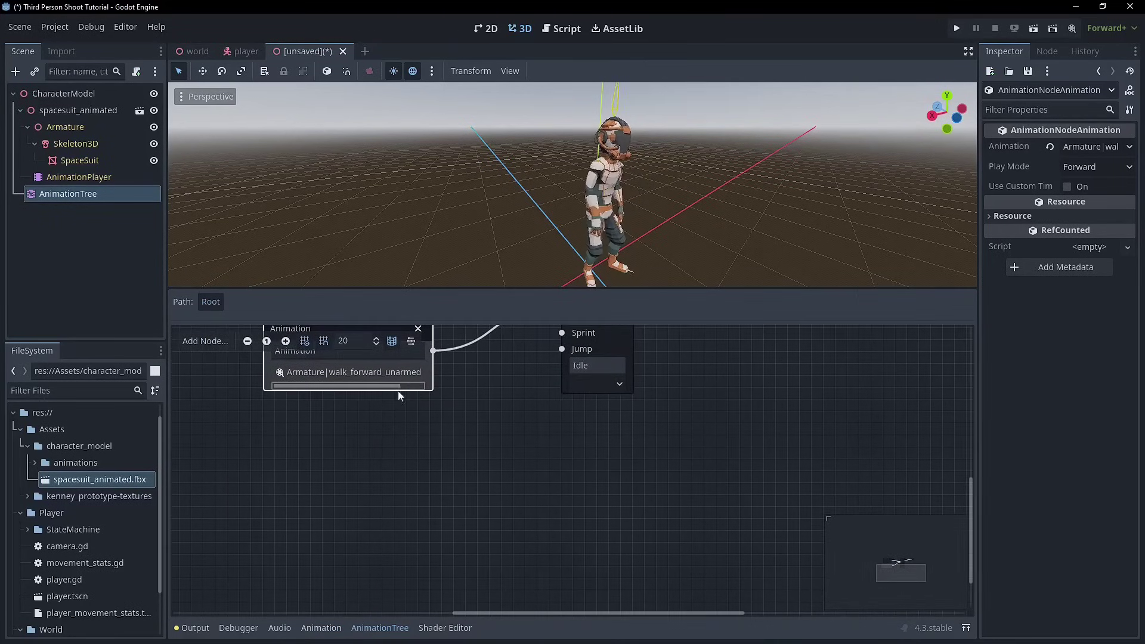
pyautogui.keyDown('ctrl'); pyautogui.scroll(-4, 402, 421); pyautogui.keyUp('ctrl')
pyautogui.rightClick(375, 417)
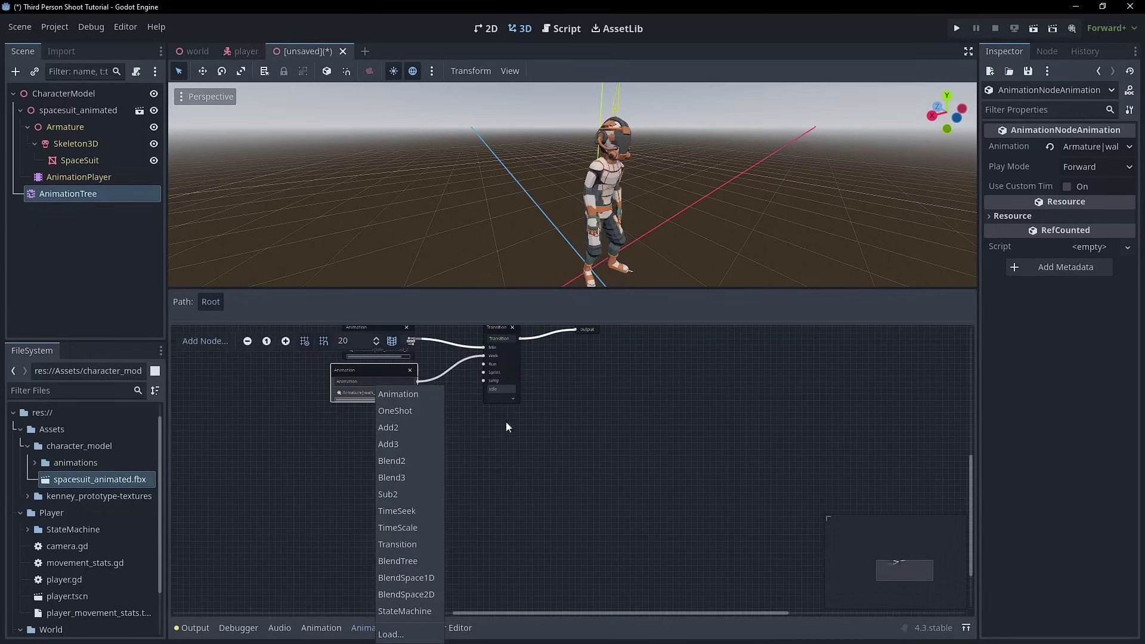
pyautogui.click(505, 421)
pyautogui.rightClick(379, 421)
pyautogui.click(409, 396)
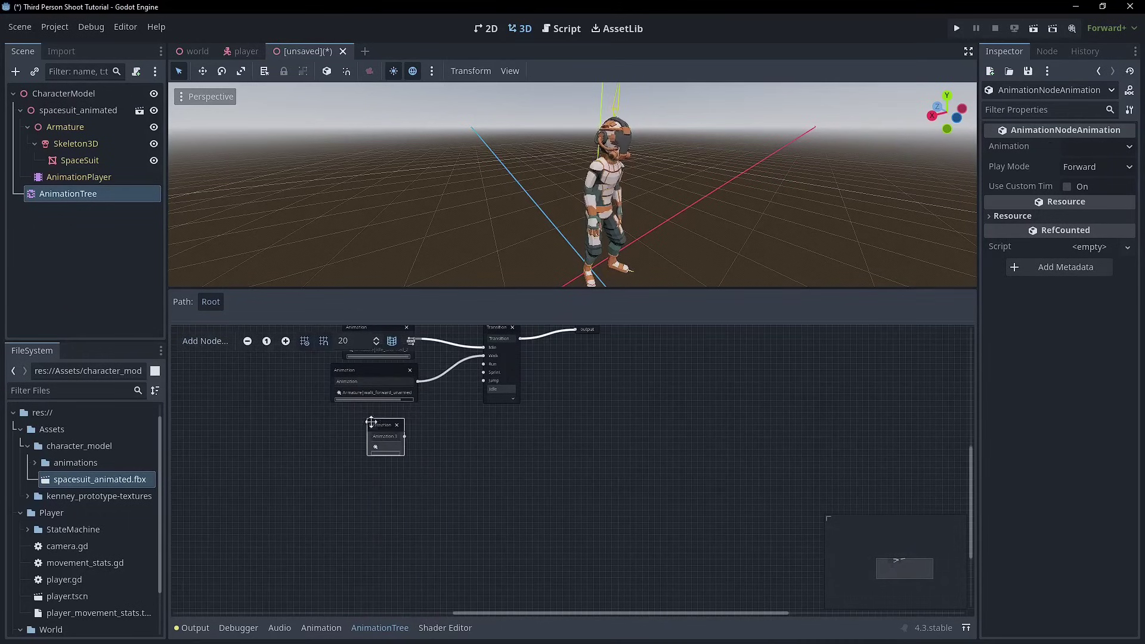
pyautogui.click(376, 444)
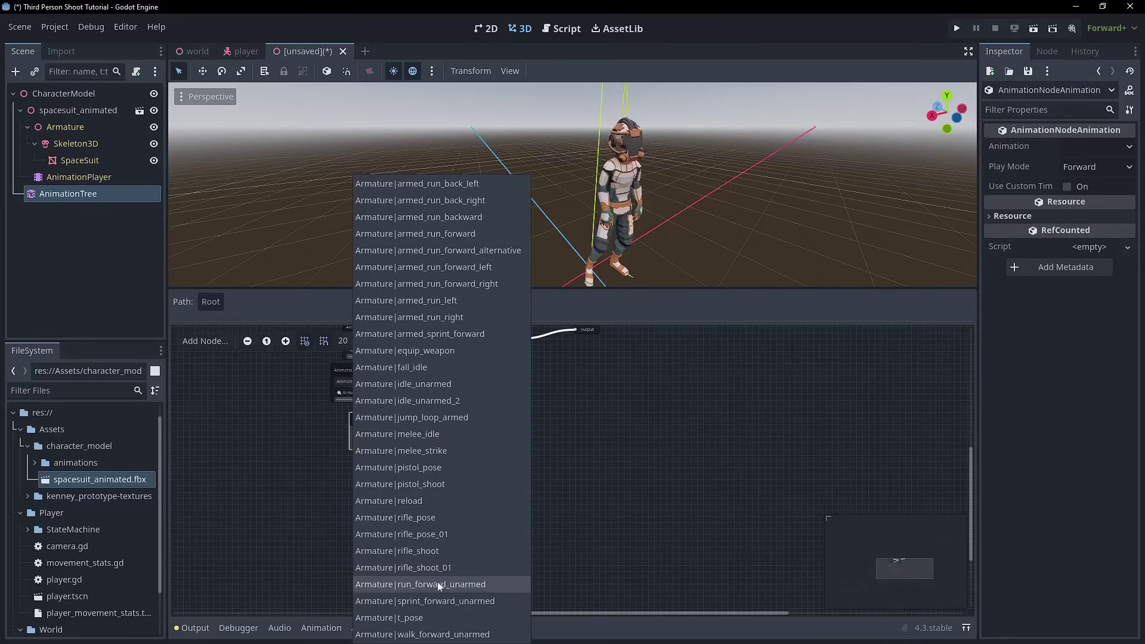
pyautogui.click(418, 583)
pyautogui.moveTo(474, 366); pyautogui.dragTo(482, 372)
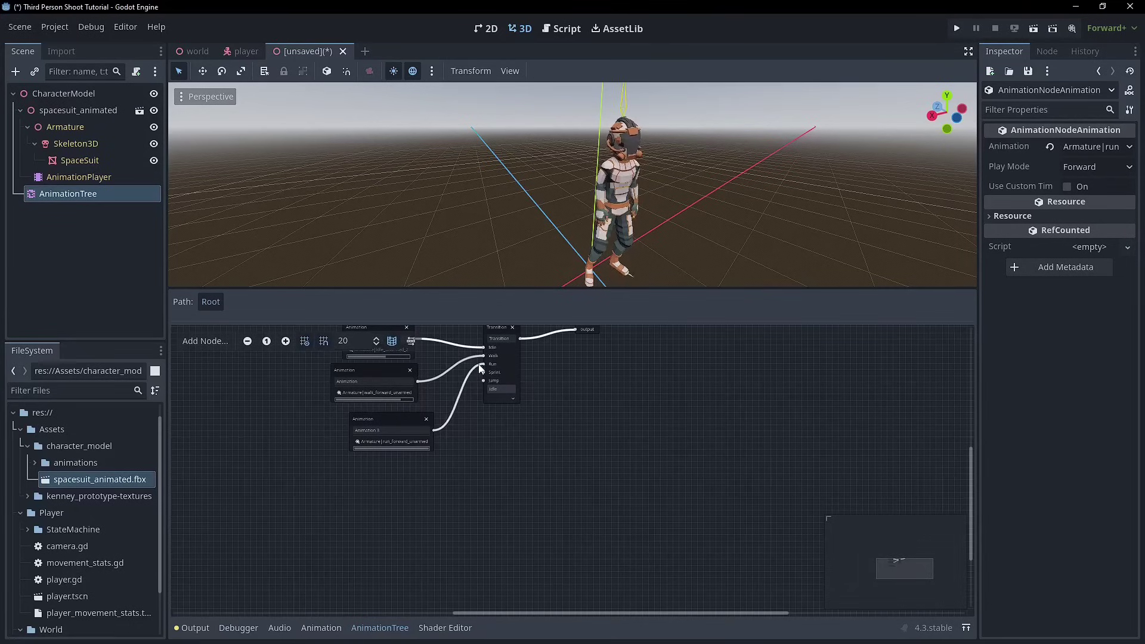
pyautogui.click(505, 398)
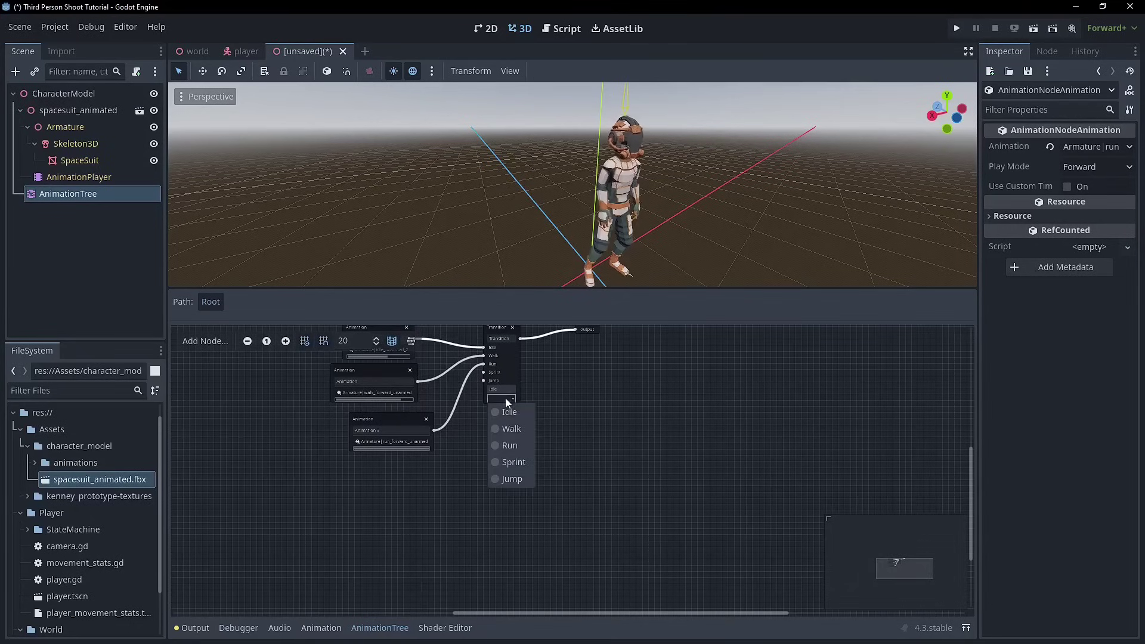
pyautogui.click(510, 445)
# - Add a sprint_forward_unarmed Animation node, link it to the Sprint input, and make Sprint current
pyautogui.moveTo(394, 418); pyautogui.dragTo(351, 410)
pyautogui.rightClick(418, 449)
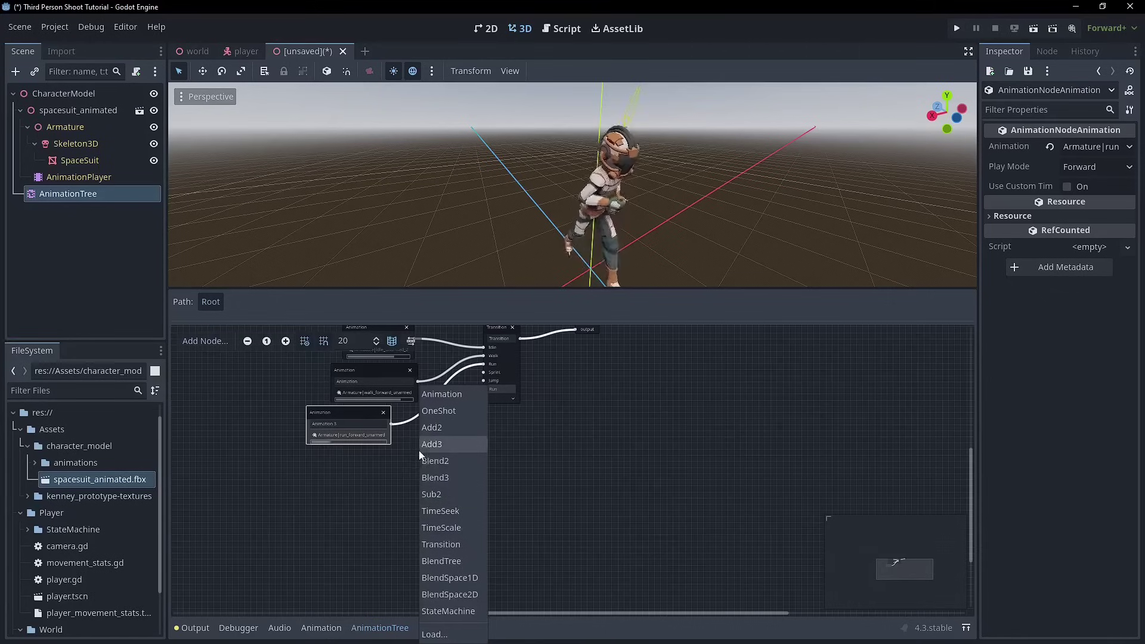
pyautogui.click(438, 394)
pyautogui.moveTo(442, 463); pyautogui.dragTo(420, 461)
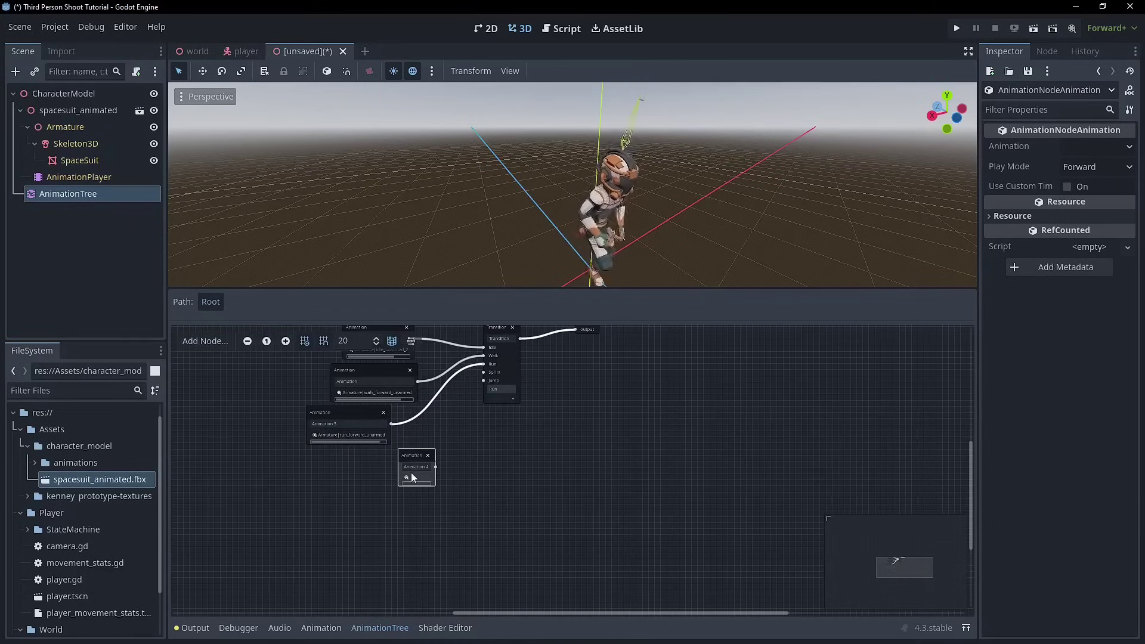
pyautogui.click(418, 477)
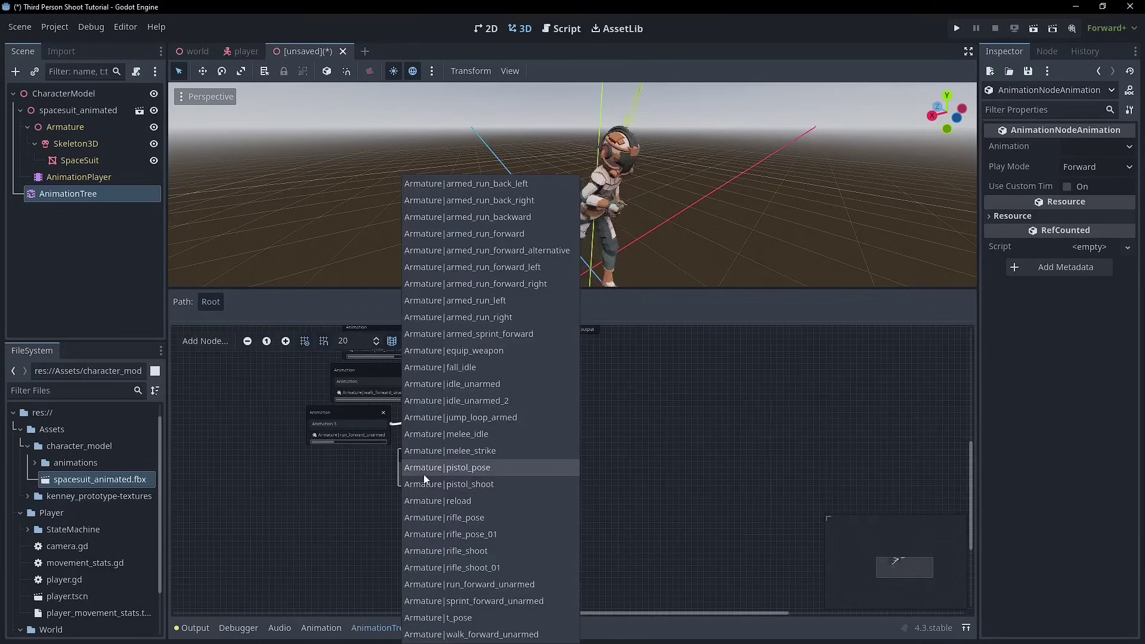
pyautogui.click(498, 605)
pyautogui.moveTo(487, 467); pyautogui.dragTo(484, 373)
pyautogui.click(505, 397)
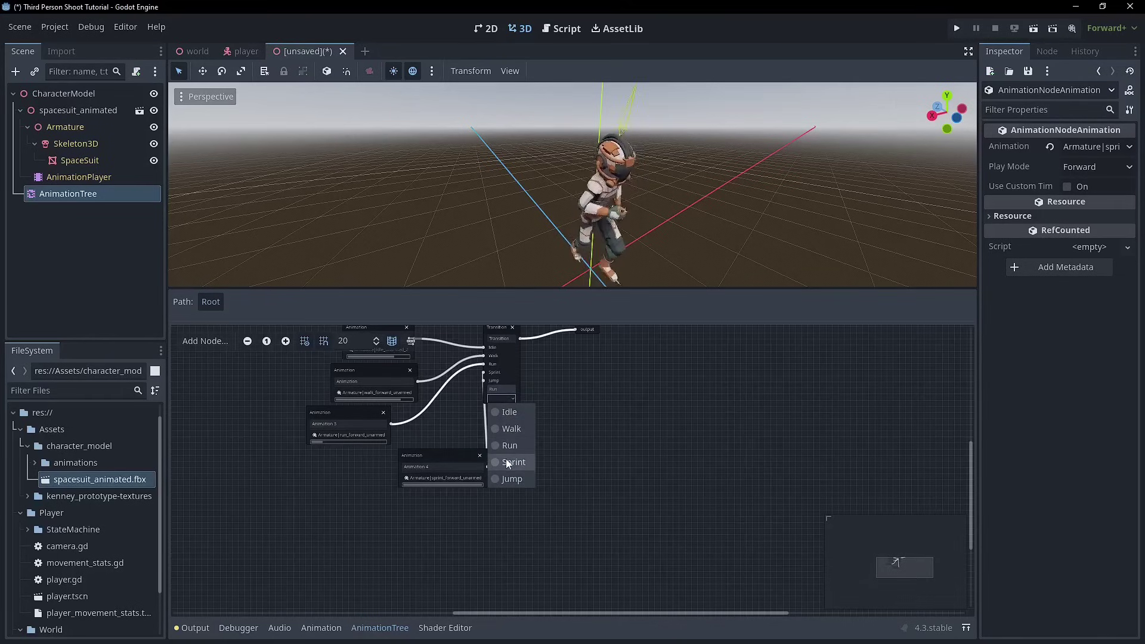
pyautogui.click(508, 448)
pyautogui.moveTo(448, 455); pyautogui.dragTo(331, 455)
# - Add an Armature|fall_idle Animation node for the Transition's Jump input and preview Jump
pyautogui.rightClick(451, 382)
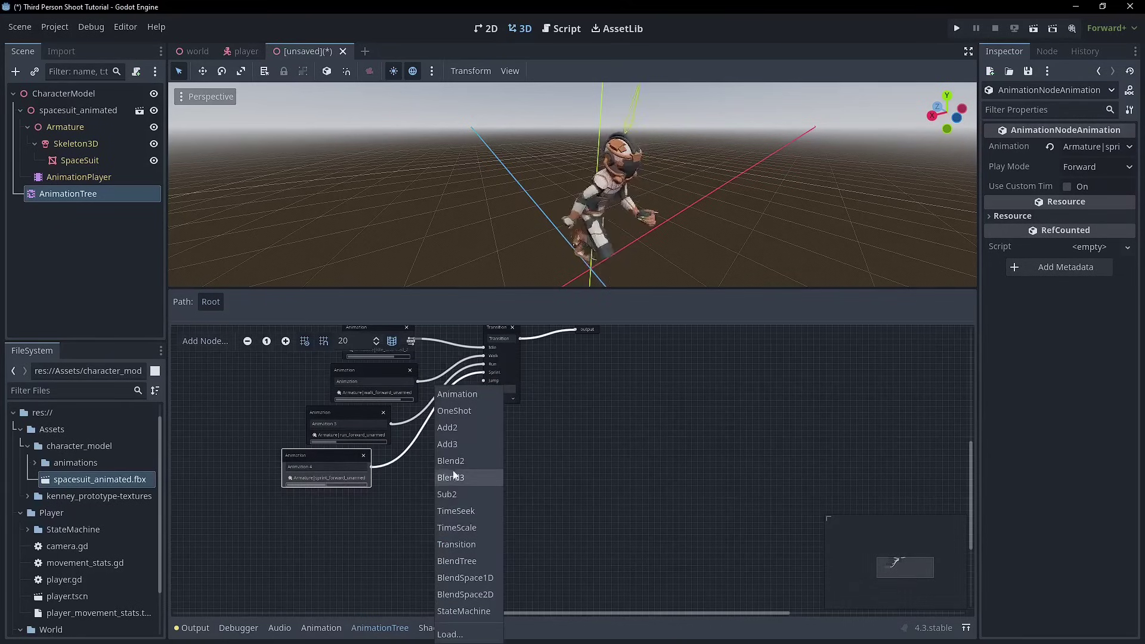
pyautogui.click(452, 395)
pyautogui.click(459, 502)
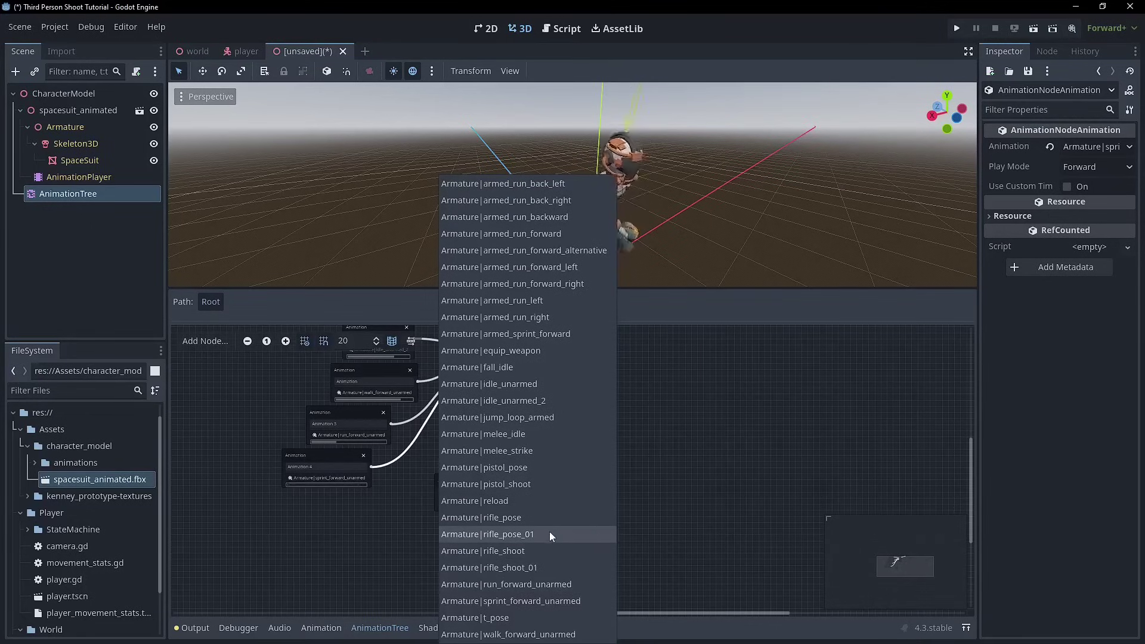
pyautogui.click(507, 367)
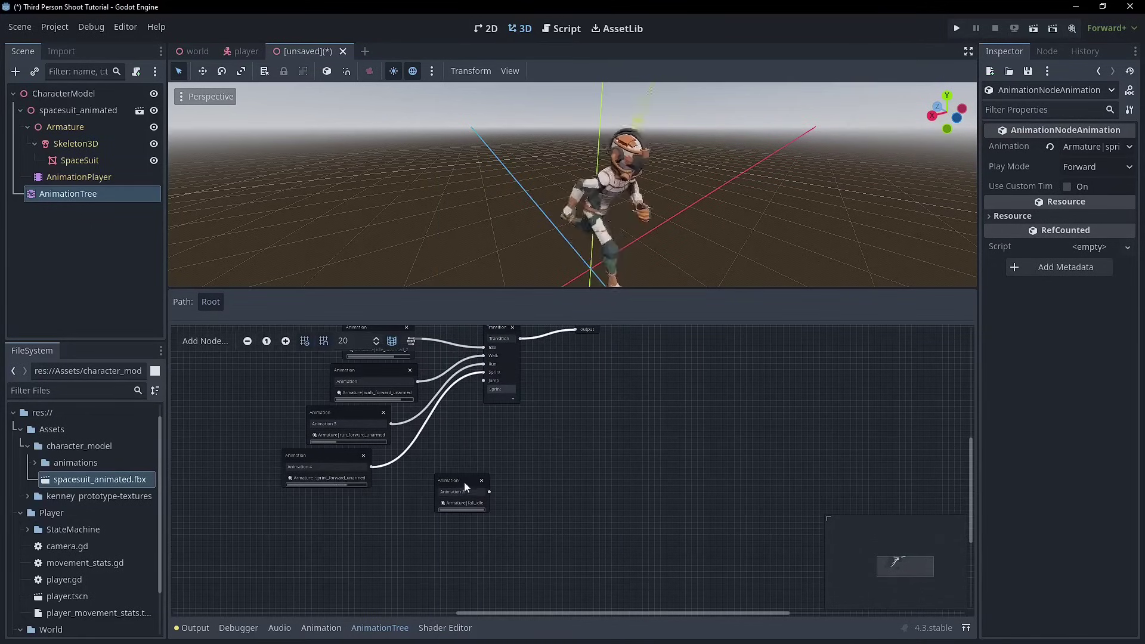
pyautogui.moveTo(464, 482); pyautogui.dragTo(488, 380)
pyautogui.click(499, 397)
pyautogui.click(514, 479)
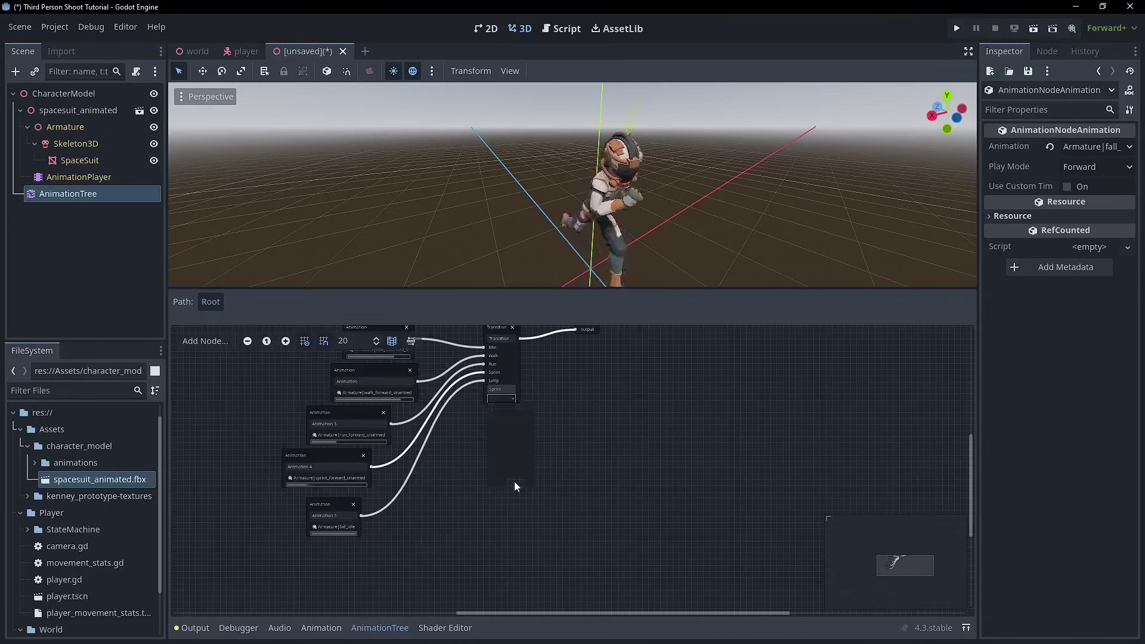
# - Line up the idle, walk, run, sprint and fall_idle nodes in a neat column
pyautogui.scroll(2, 474, 421)
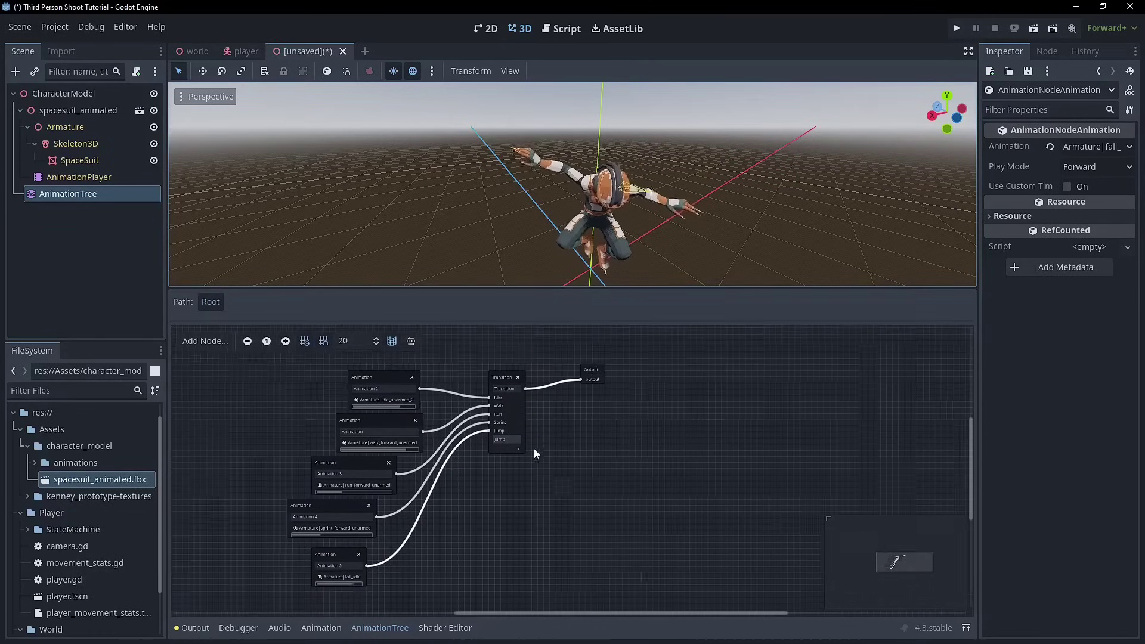
pyautogui.moveTo(375, 382); pyautogui.dragTo(350, 376)
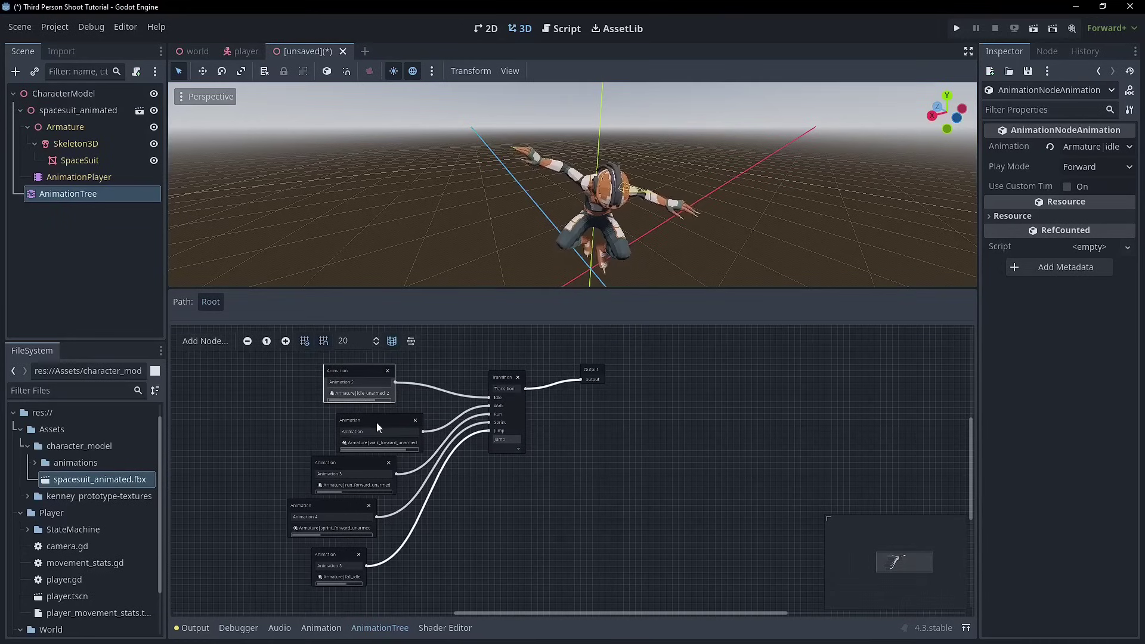
pyautogui.moveTo(376, 422); pyautogui.dragTo(351, 419)
pyautogui.moveTo(352, 462); pyautogui.dragTo(352, 456)
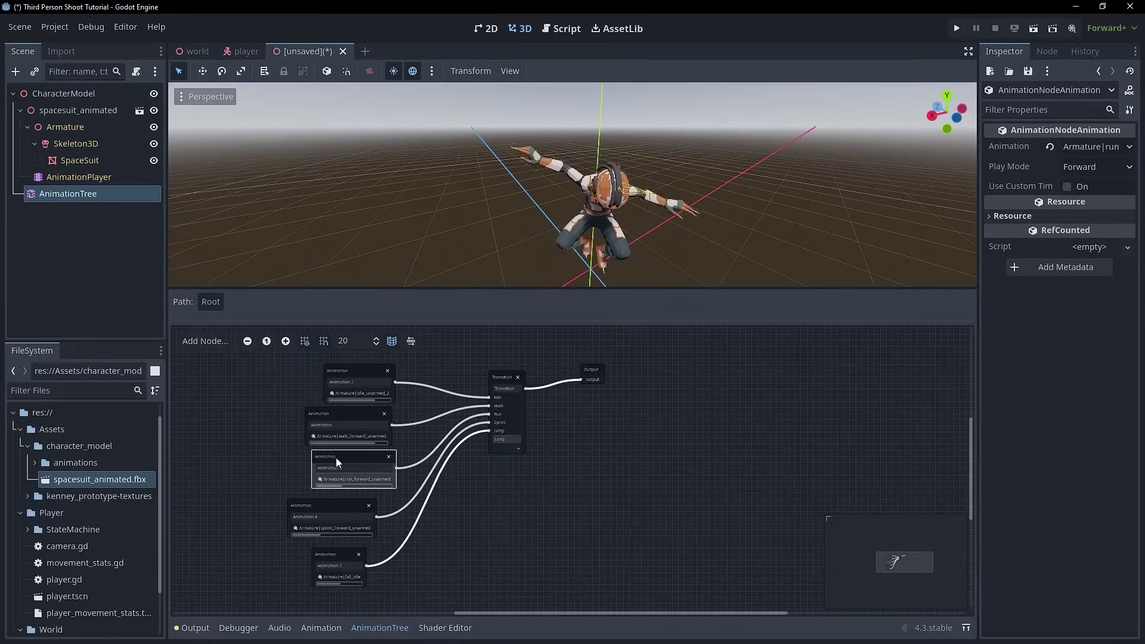
pyautogui.click(324, 508)
pyautogui.moveTo(323, 508); pyautogui.dragTo(336, 502)
pyautogui.moveTo(334, 561); pyautogui.dragTo(347, 547)
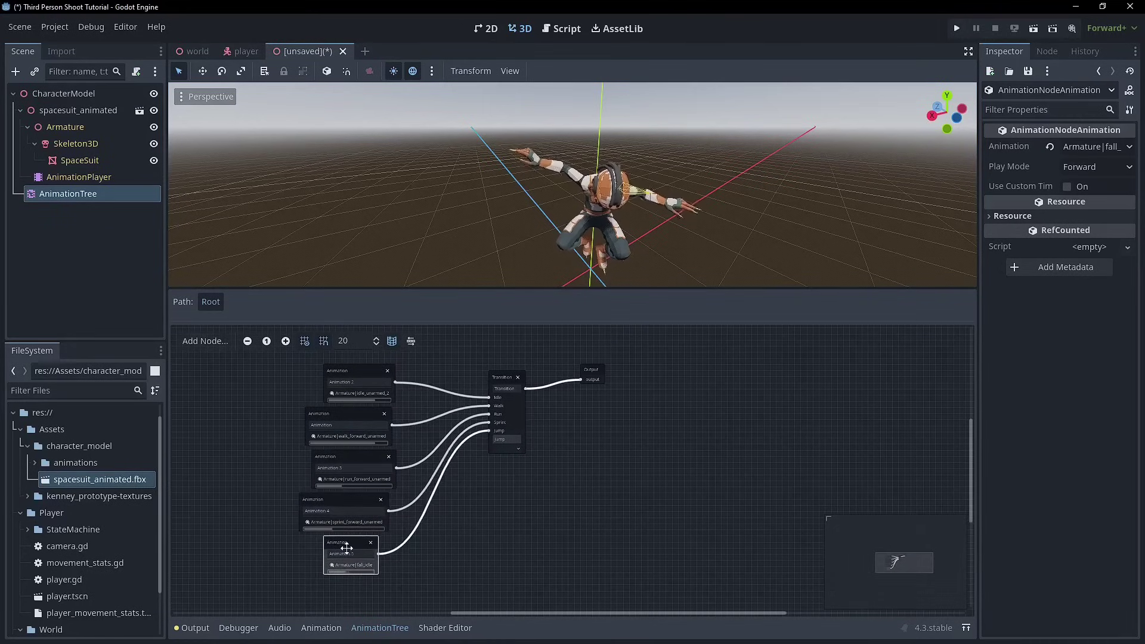
pyautogui.keyDown('ctrl'); pyautogui.scroll(2, 548, 417); pyautogui.keyUp('ctrl')
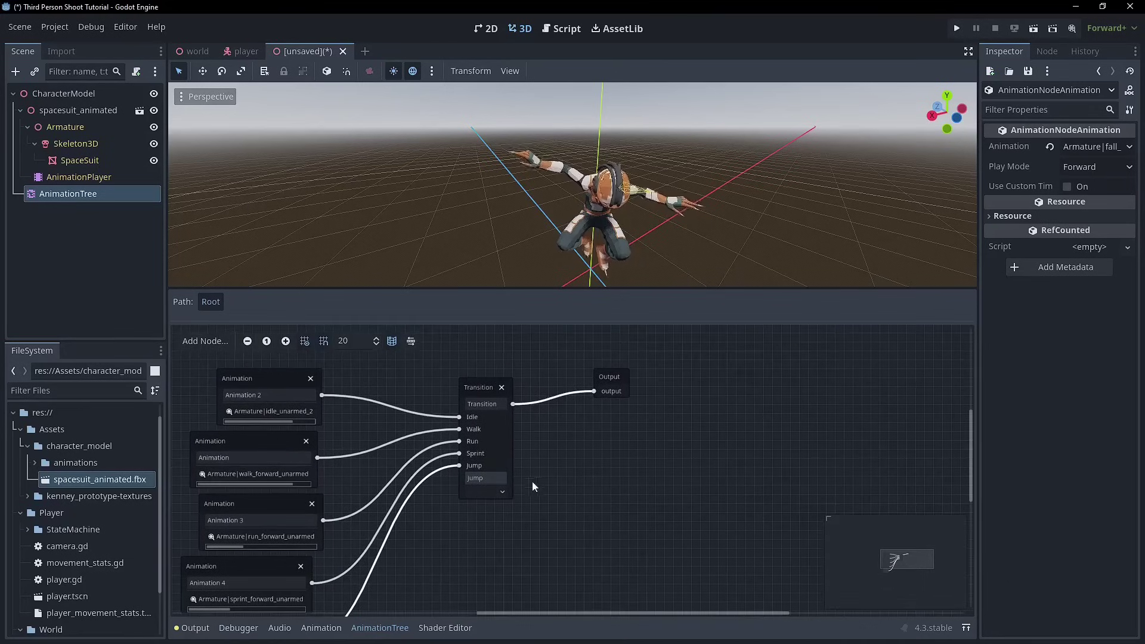
pyautogui.click(482, 492)
# - Set the Transition back to Idle and give it an Xfade Time of 0.2 seconds
pyautogui.click(484, 506)
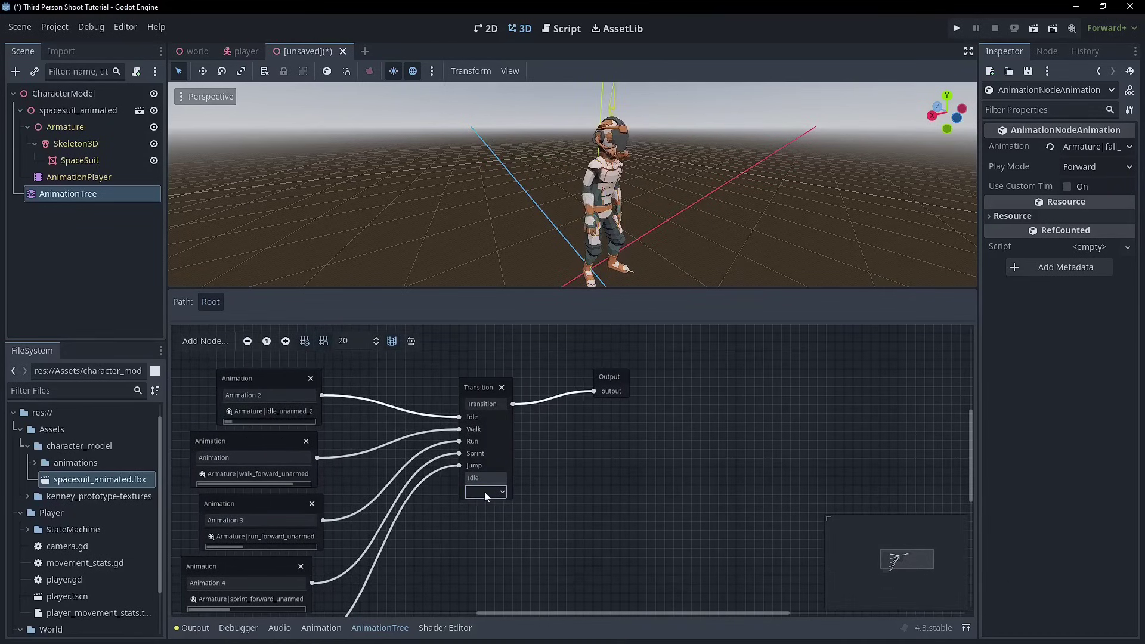
pyautogui.click(484, 387)
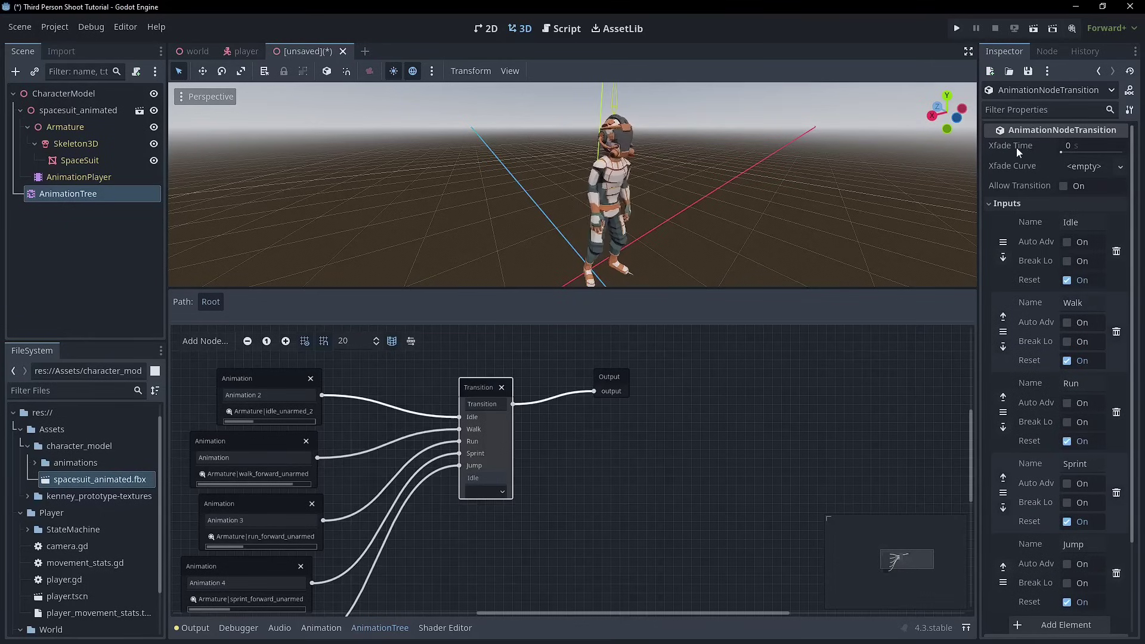
pyautogui.moveTo(1016, 148)
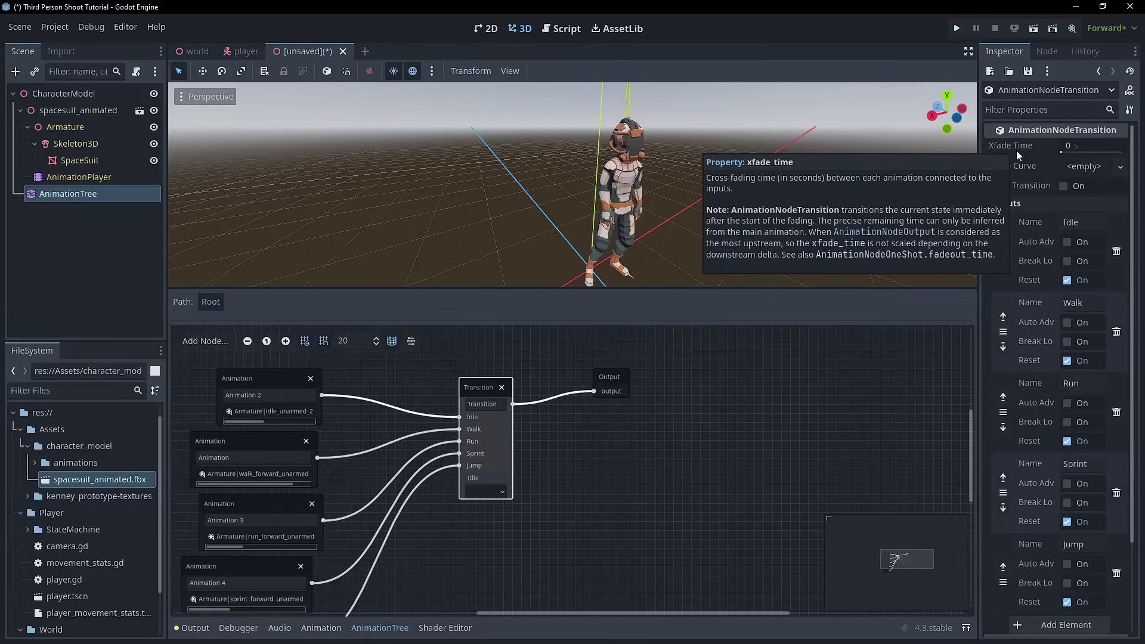
pyautogui.click(1079, 144)
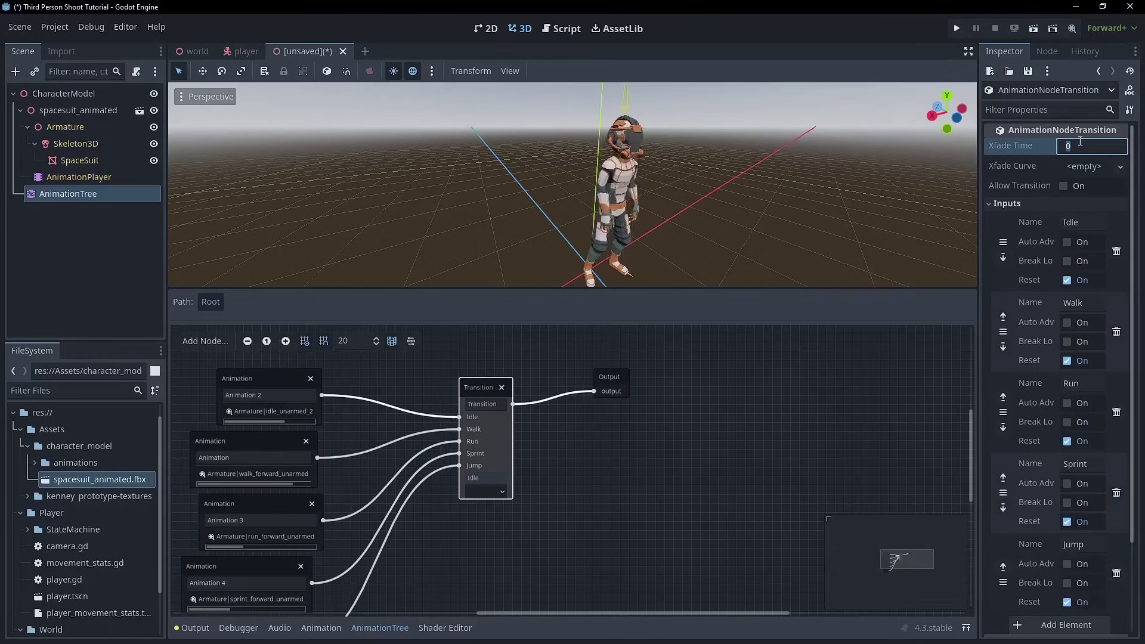
pyautogui.write('.2')
pyautogui.press('Tab')
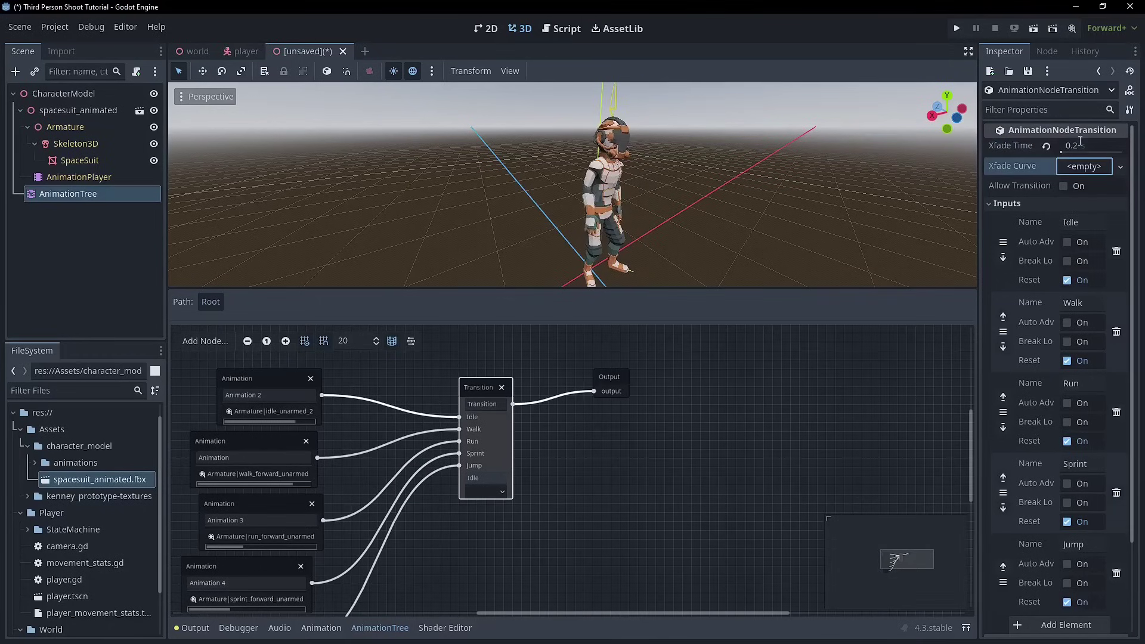
# - Preview Walk and then Idle on the Transition to check the crossfade
pyautogui.click(495, 491)
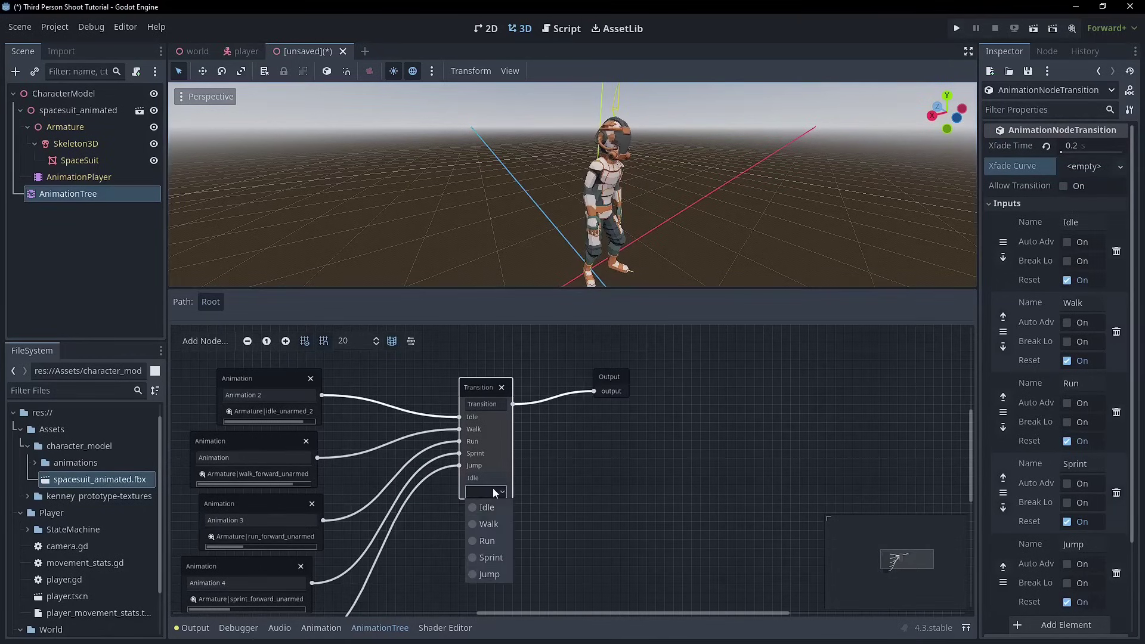
pyautogui.click(487, 523)
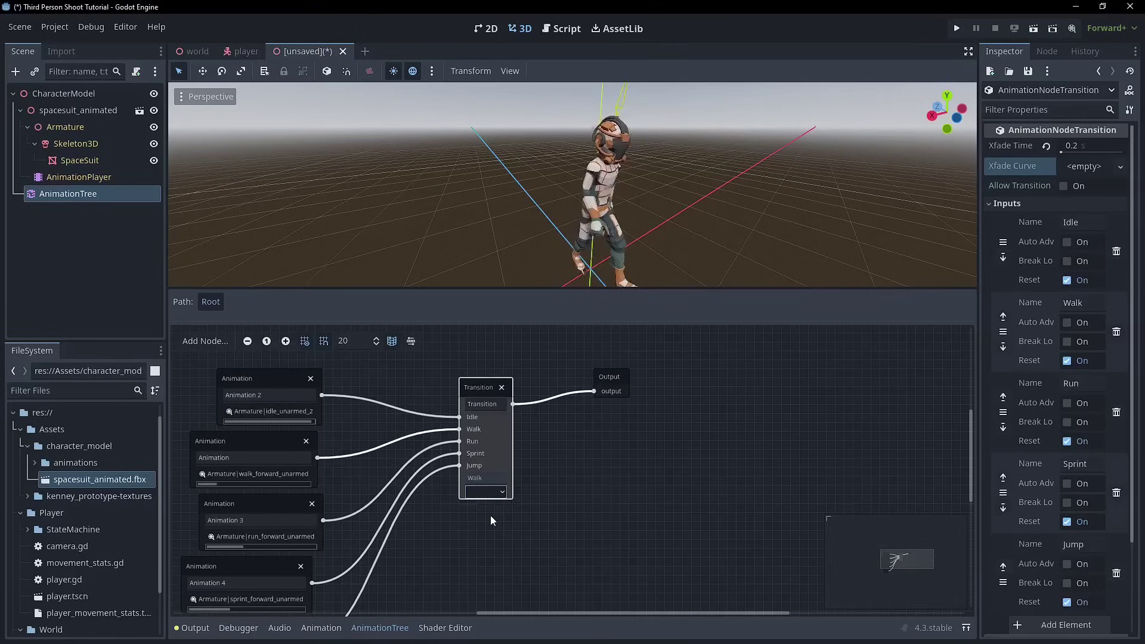
pyautogui.click(492, 491)
pyautogui.click(494, 505)
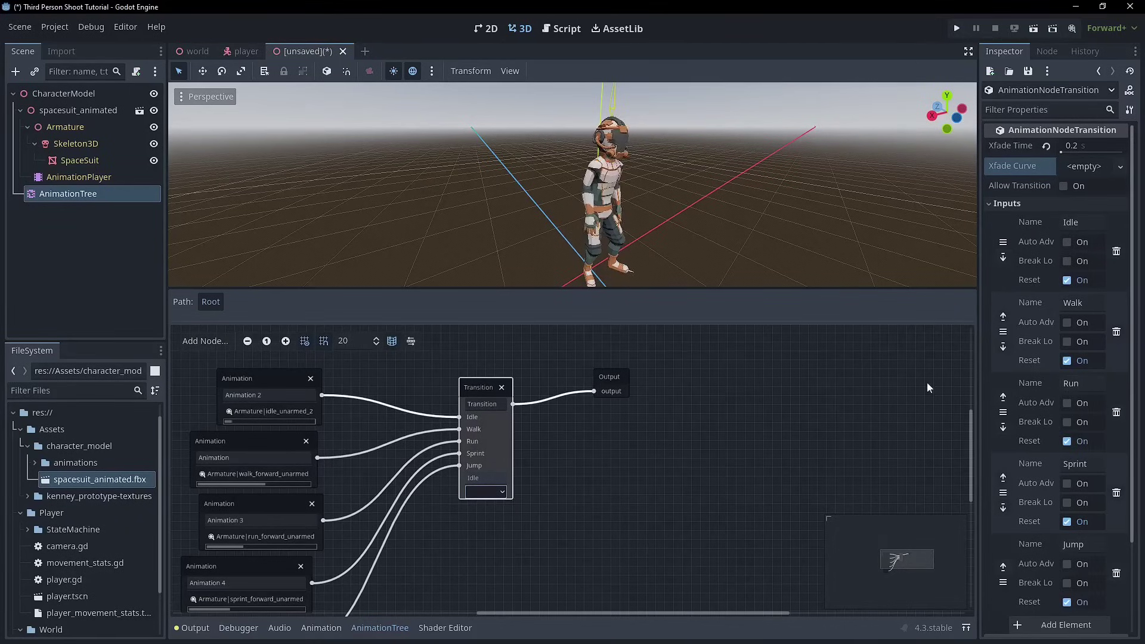
# - Enable Sync on the Transition and preview switching between Walk and Idle twice
pyautogui.click(1037, 203)
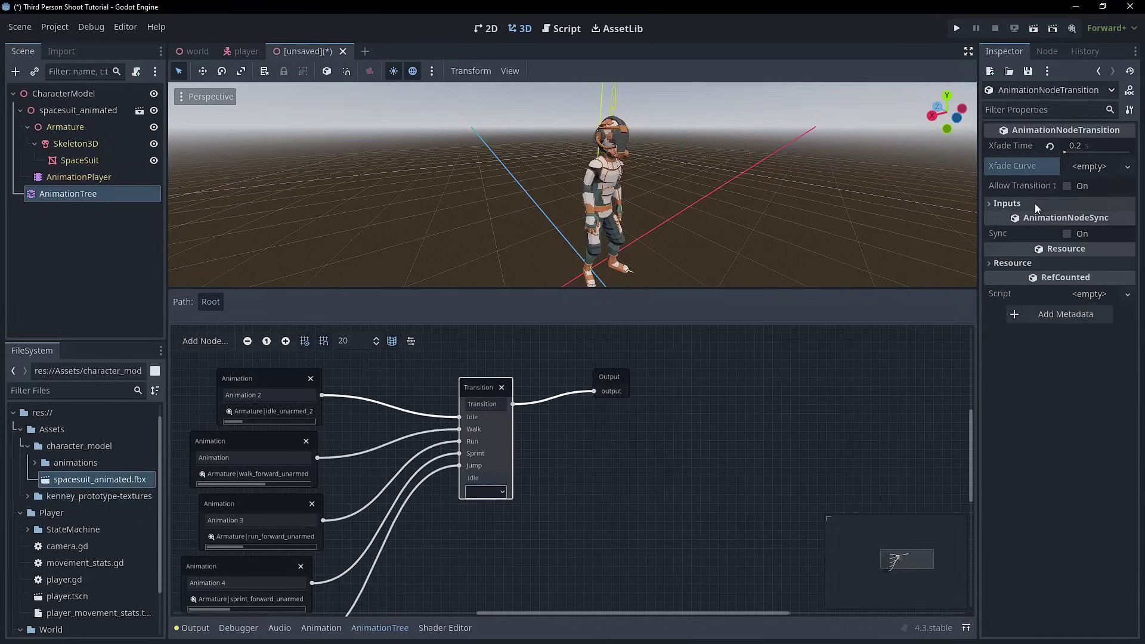
pyautogui.click(1075, 233)
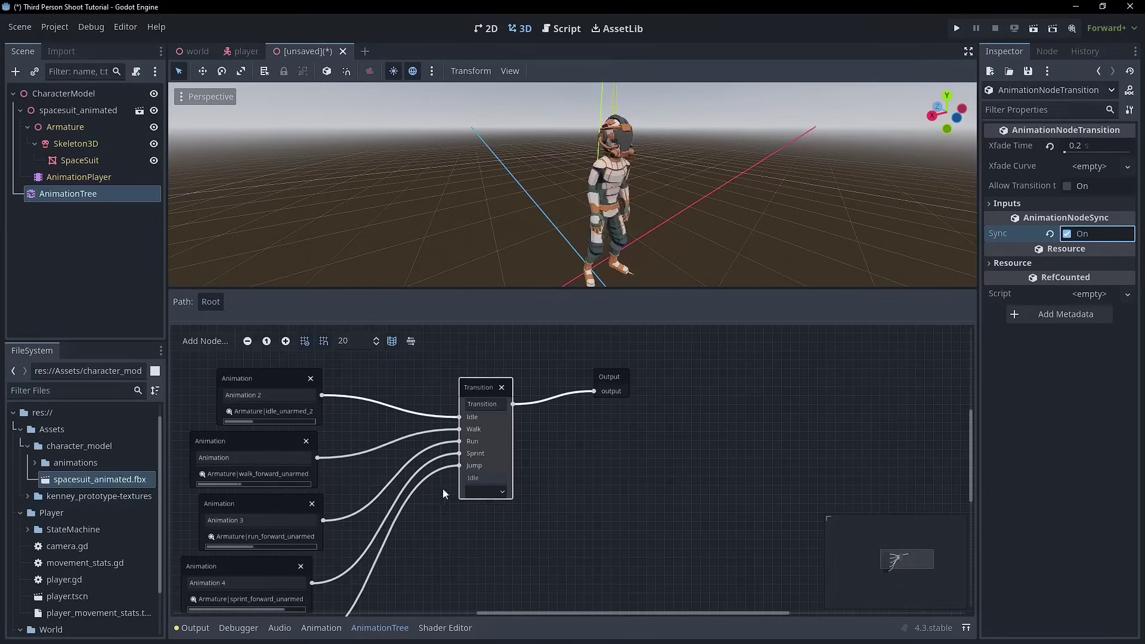
pyautogui.click(472, 492)
pyautogui.click(479, 520)
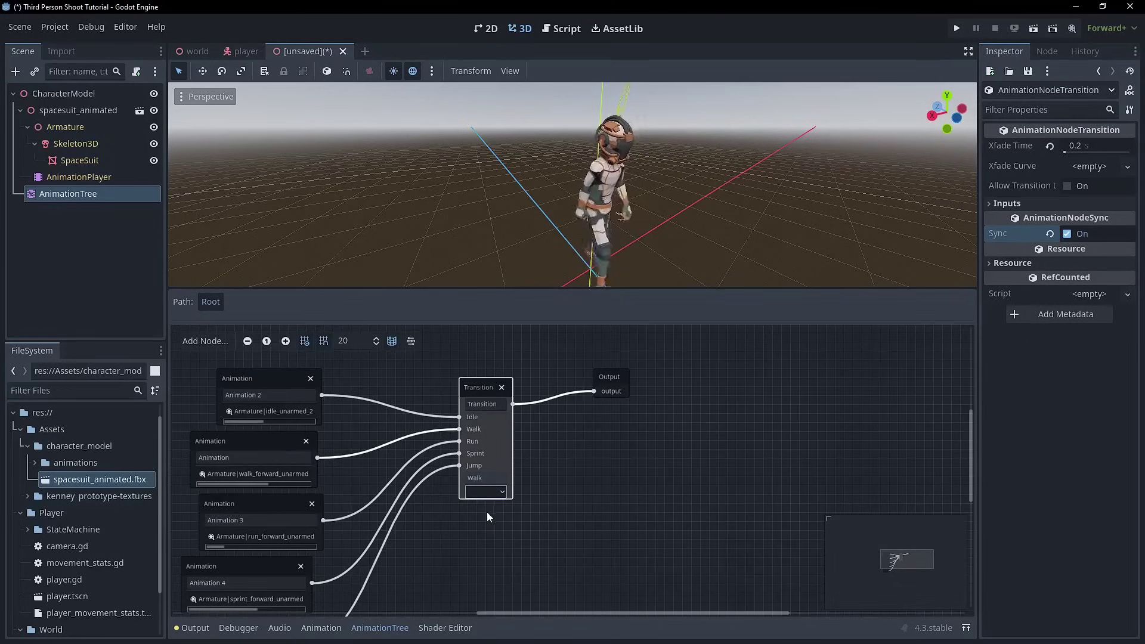
pyautogui.click(499, 490)
pyautogui.click(489, 507)
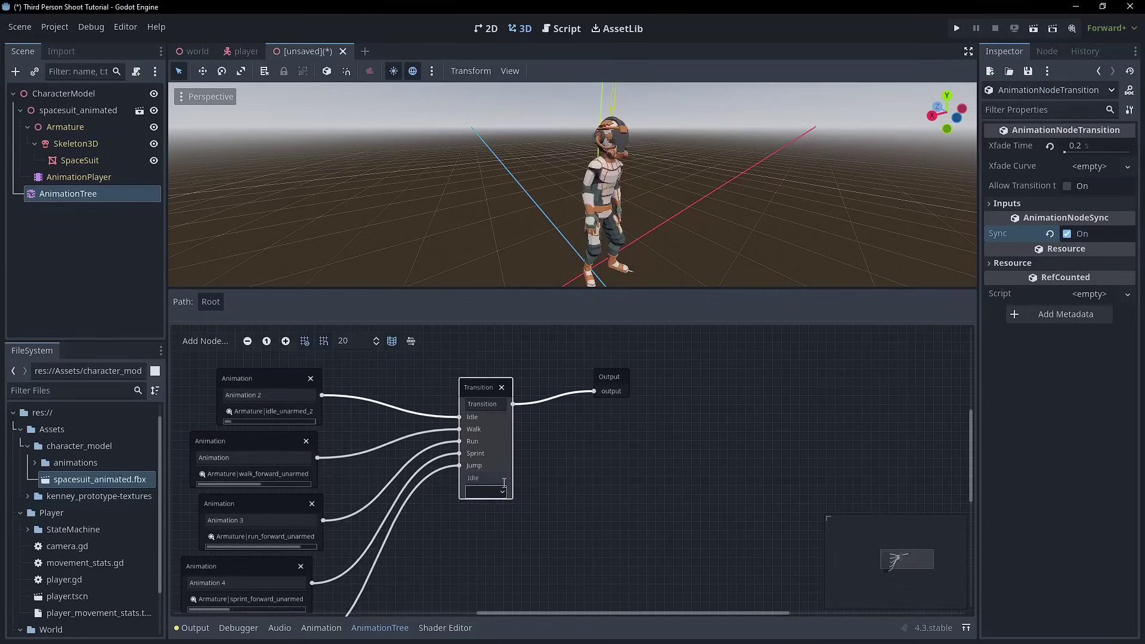
pyautogui.click(504, 494)
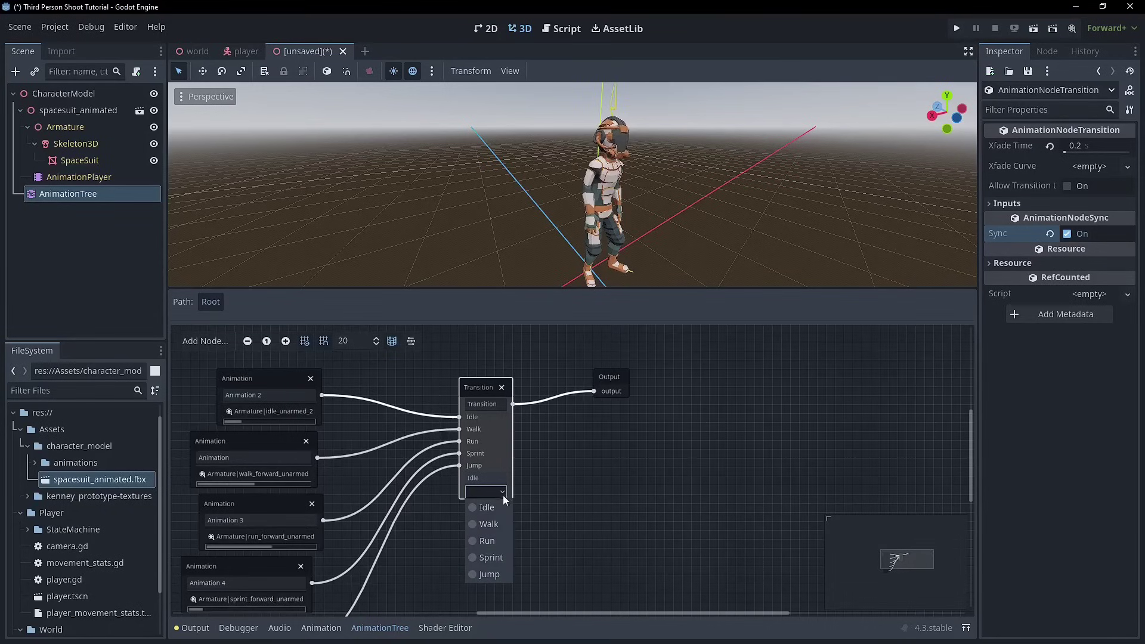
pyautogui.click(482, 522)
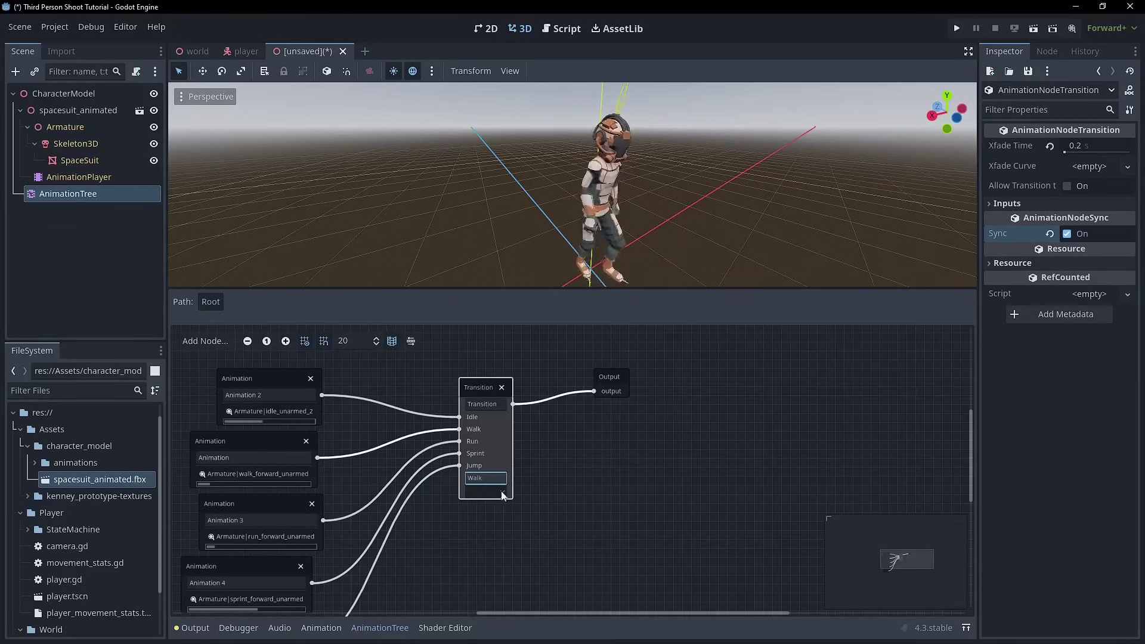
pyautogui.click(504, 492)
pyautogui.click(488, 508)
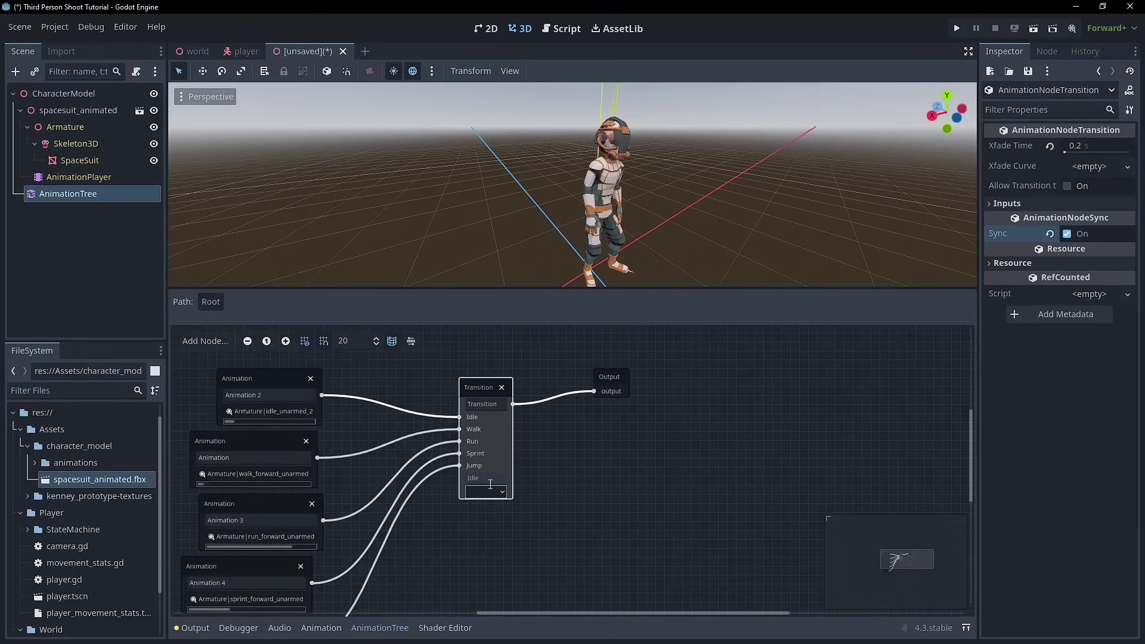
# - Move the Transition, the five animation nodes and Output closer together
pyautogui.moveTo(487, 386); pyautogui.dragTo(516, 377)
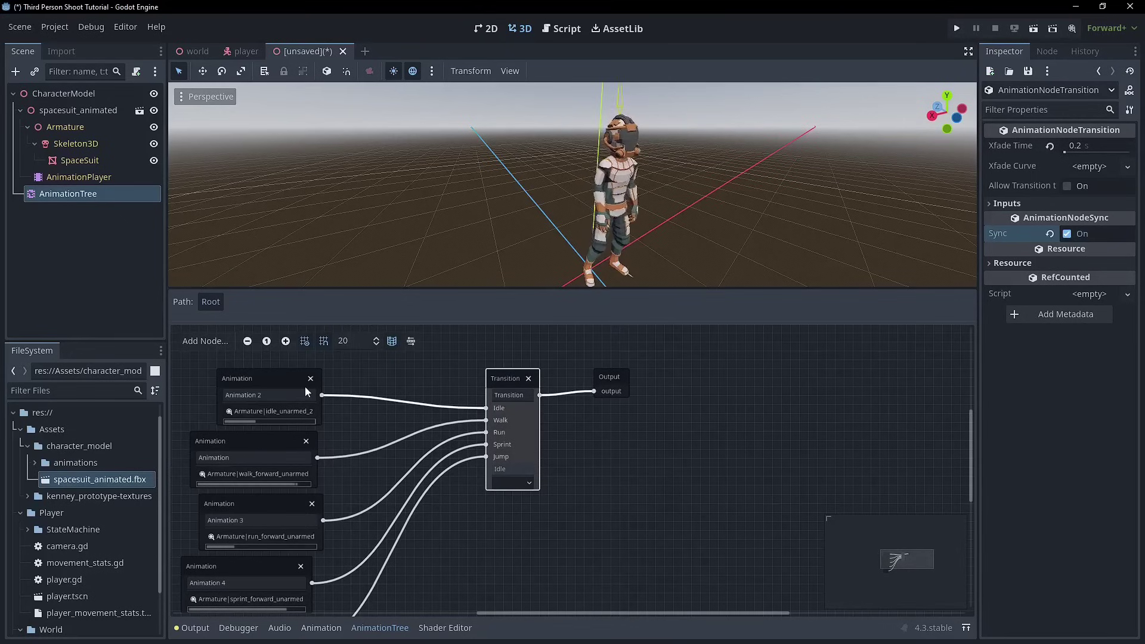
pyautogui.scroll(-2, 416, 445)
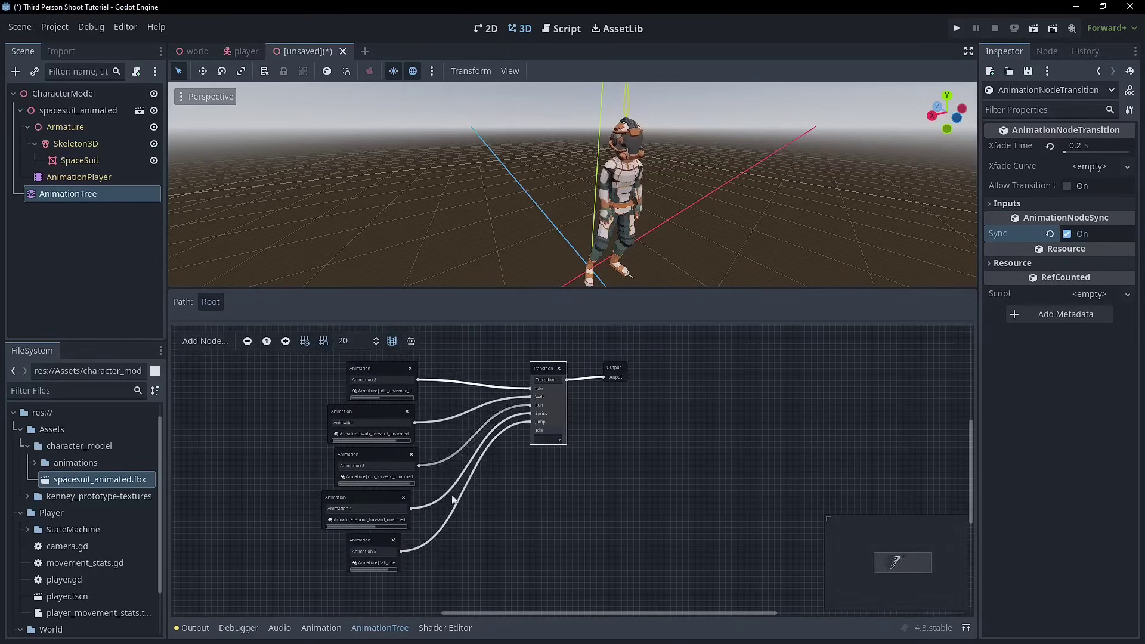
pyautogui.moveTo(417, 579); pyautogui.dragTo(325, 359)
pyautogui.moveTo(369, 418); pyautogui.dragTo(443, 417)
pyautogui.scroll(3, 497, 442)
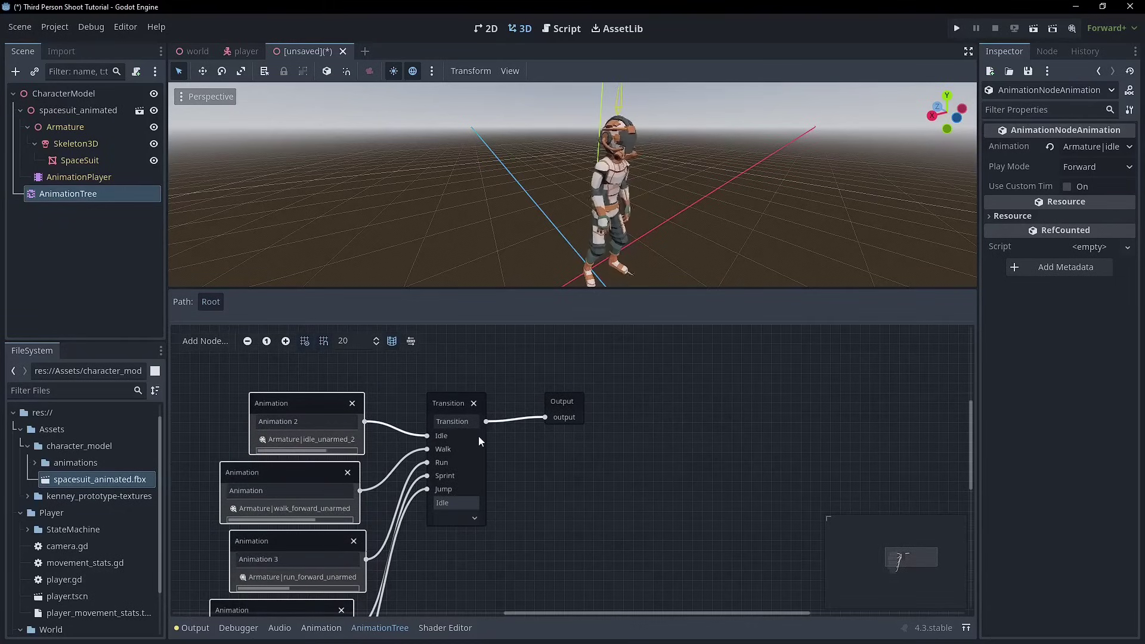
pyautogui.moveTo(541, 413); pyautogui.dragTo(586, 408)
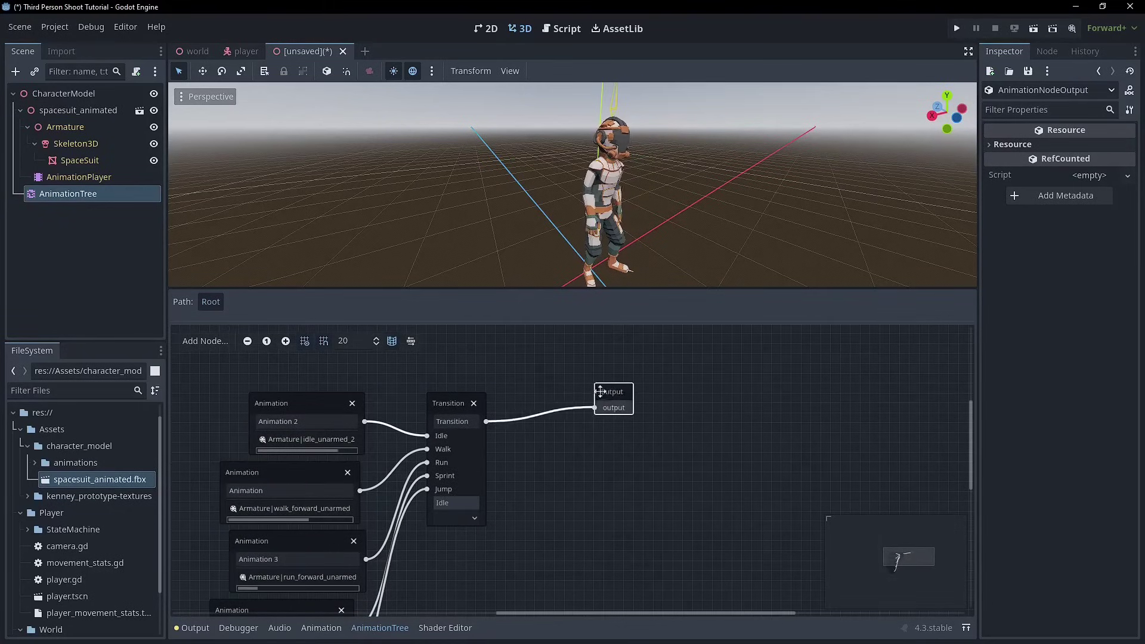
pyautogui.moveTo(531, 384); pyautogui.dragTo(627, 349, button='middle')
pyautogui.scroll(-2, 620, 356)
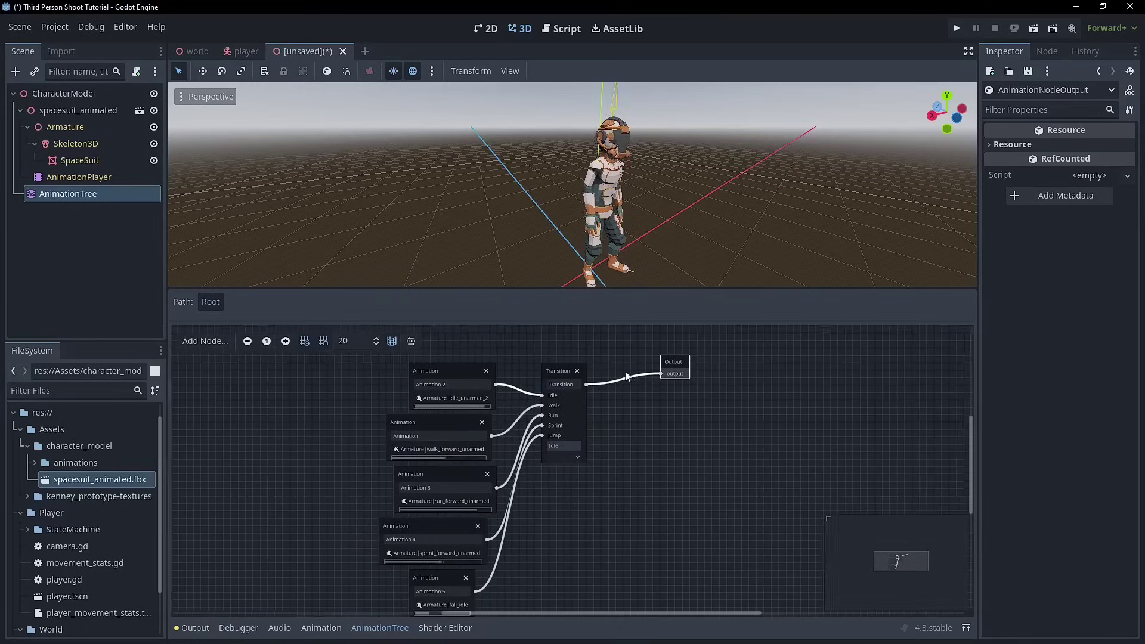
pyautogui.moveTo(644, 361)
pyautogui.mouseDown()
pyautogui.moveTo(637, 341)
pyautogui.moveTo(629, 375)
pyautogui.mouseUp()
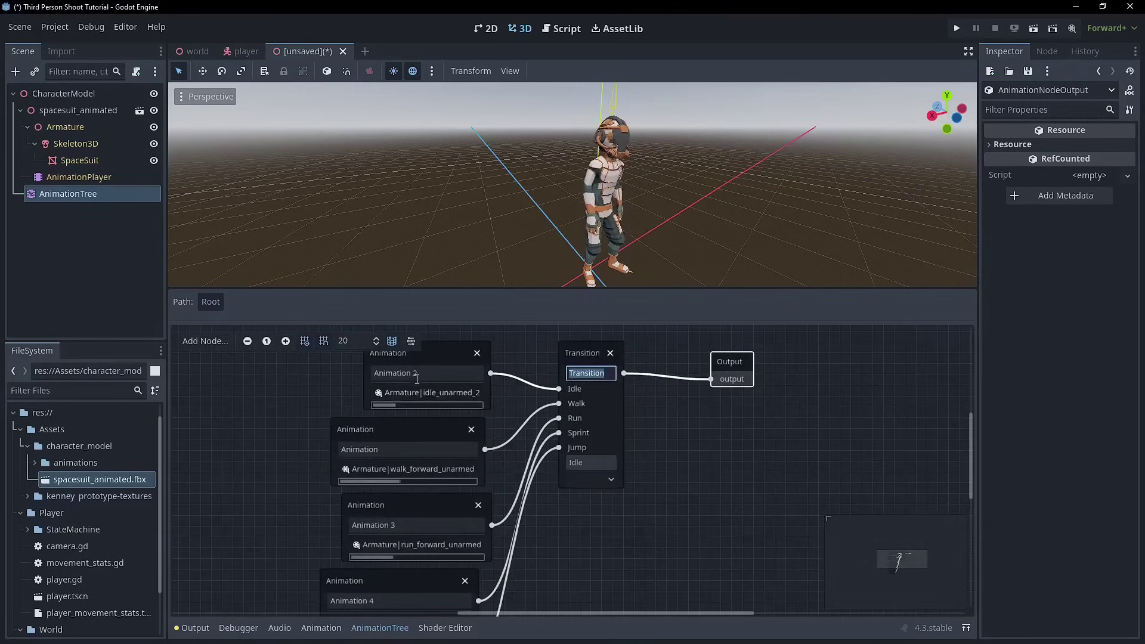
# - Rename the first two animation nodes to idle and walk
pyautogui.click(416, 374)
pyautogui.doubleClick(372, 449)
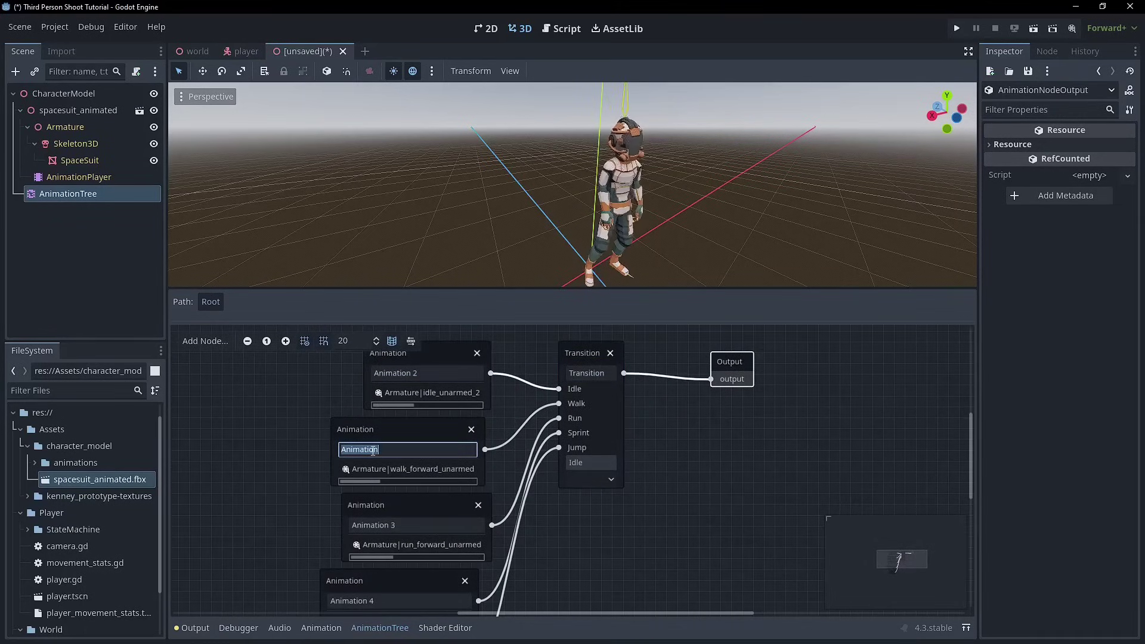
pyautogui.doubleClick(576, 373)
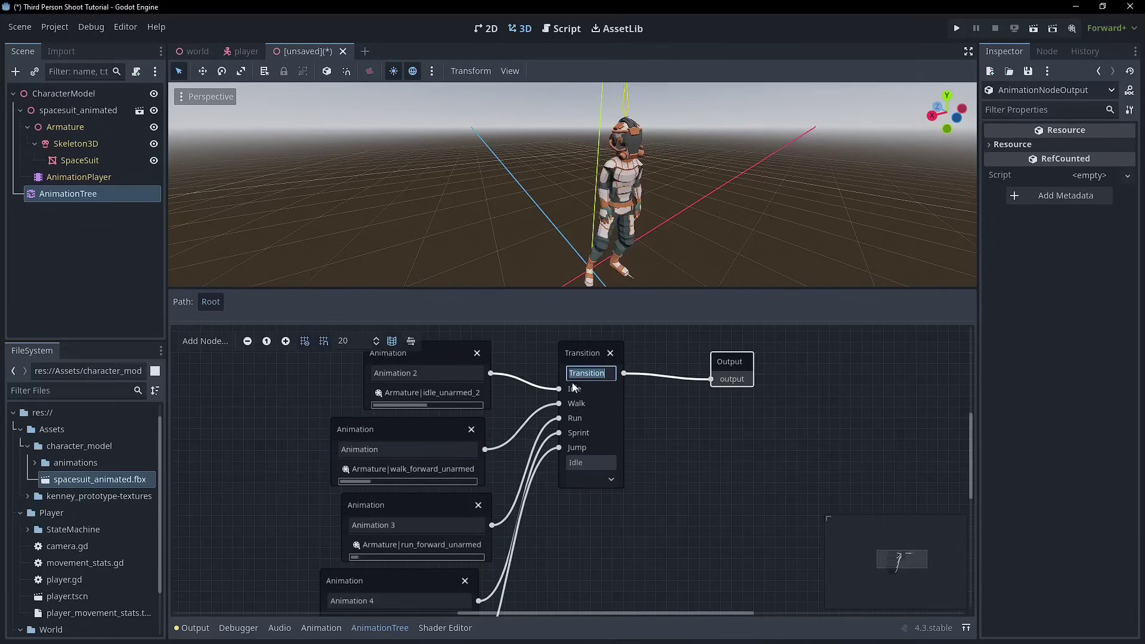
pyautogui.moveTo(447, 357); pyautogui.dragTo(404, 357)
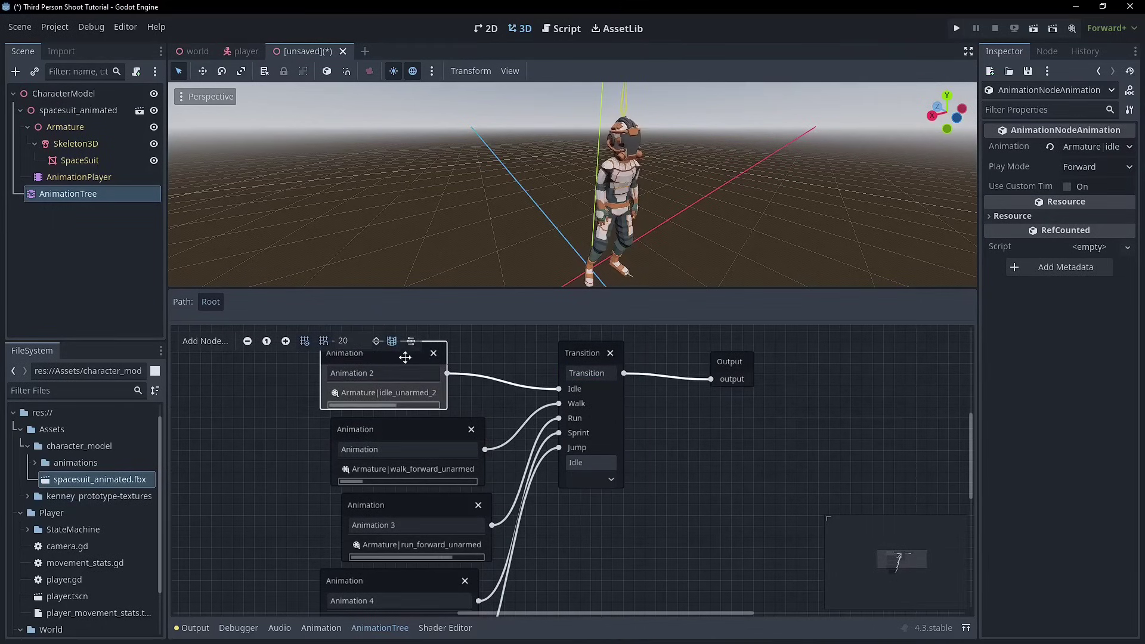
pyautogui.click(400, 373)
pyautogui.doubleClick(400, 373)
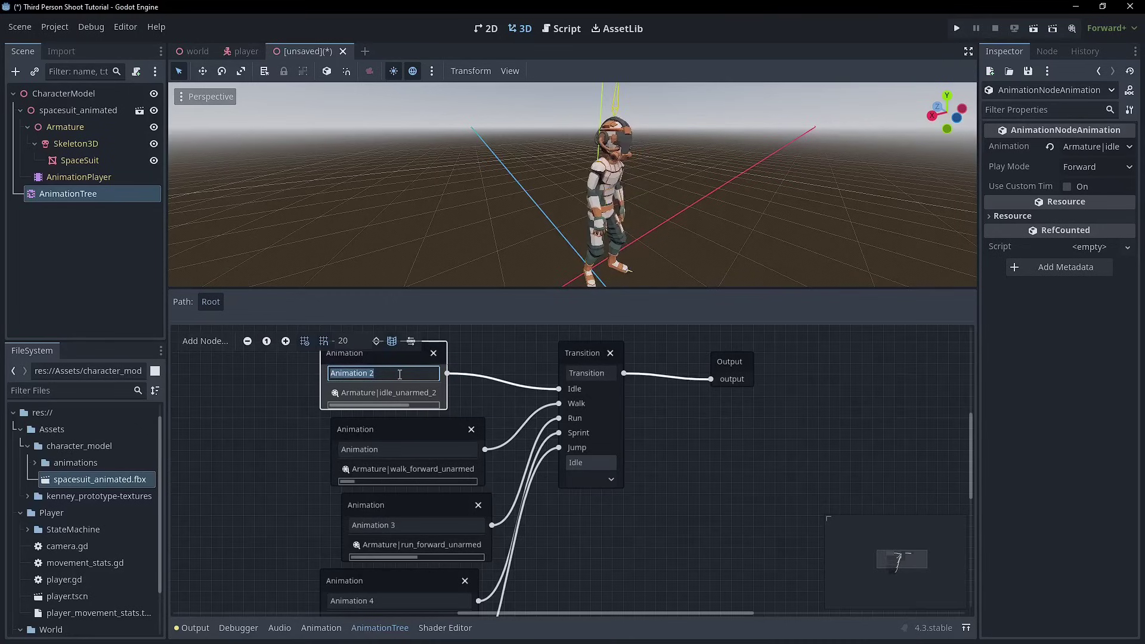
pyautogui.write('idle')
pyautogui.doubleClick(408, 450)
pyautogui.write('w')
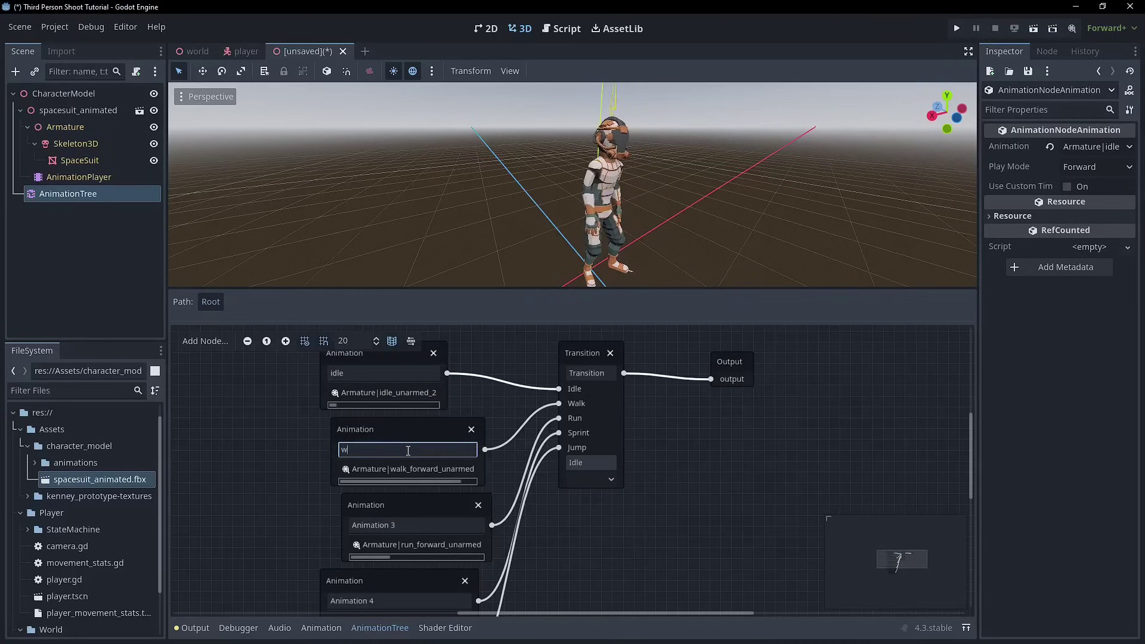
pyautogui.write('alk')
# - Rename the remaining three animation nodes to run, sprint and in_air
pyautogui.doubleClick(393, 525)
pyautogui.write('run')
pyautogui.scroll(-2, 295, 507)
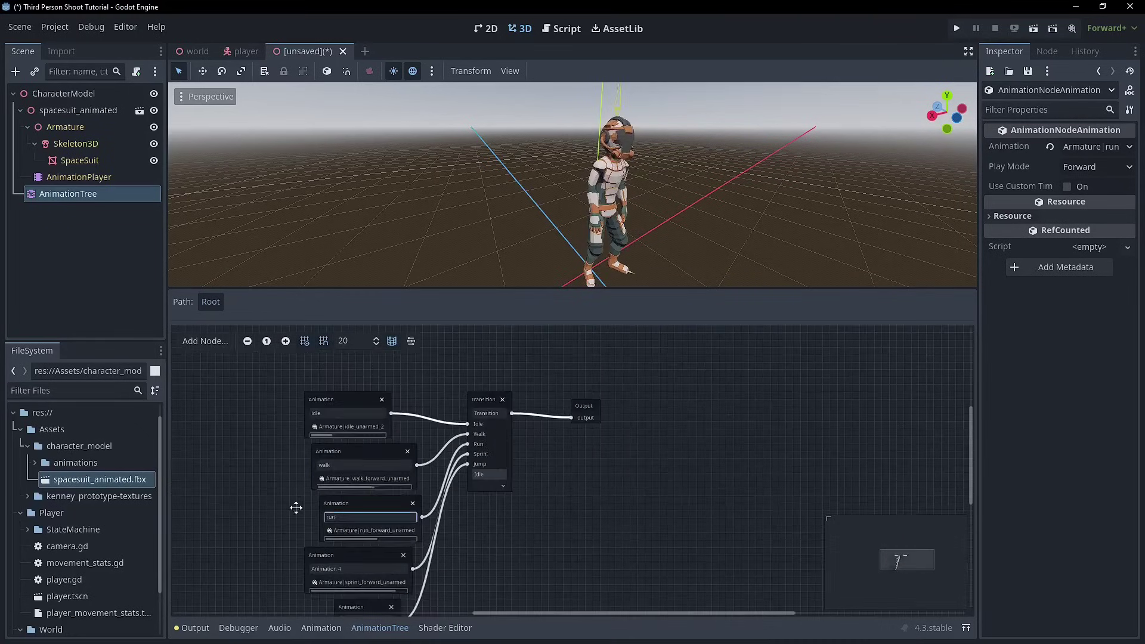
pyautogui.press('Tab')
pyautogui.write('sprint')
pyautogui.press('Tab')
pyautogui.scroll(-3, 315, 532)
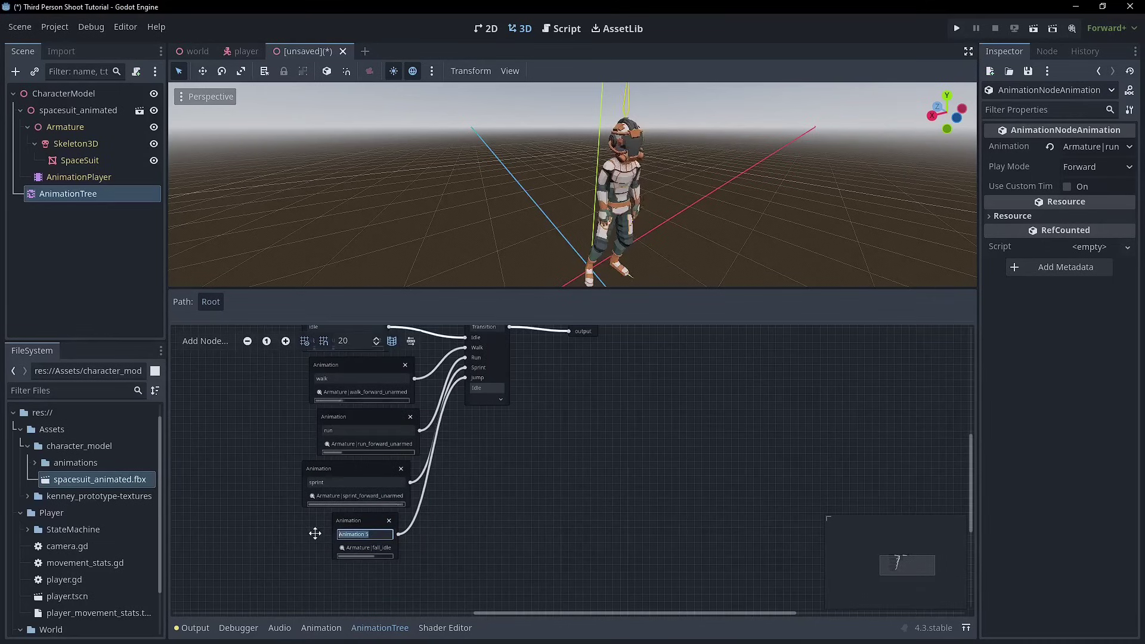
pyautogui.write('in_air')
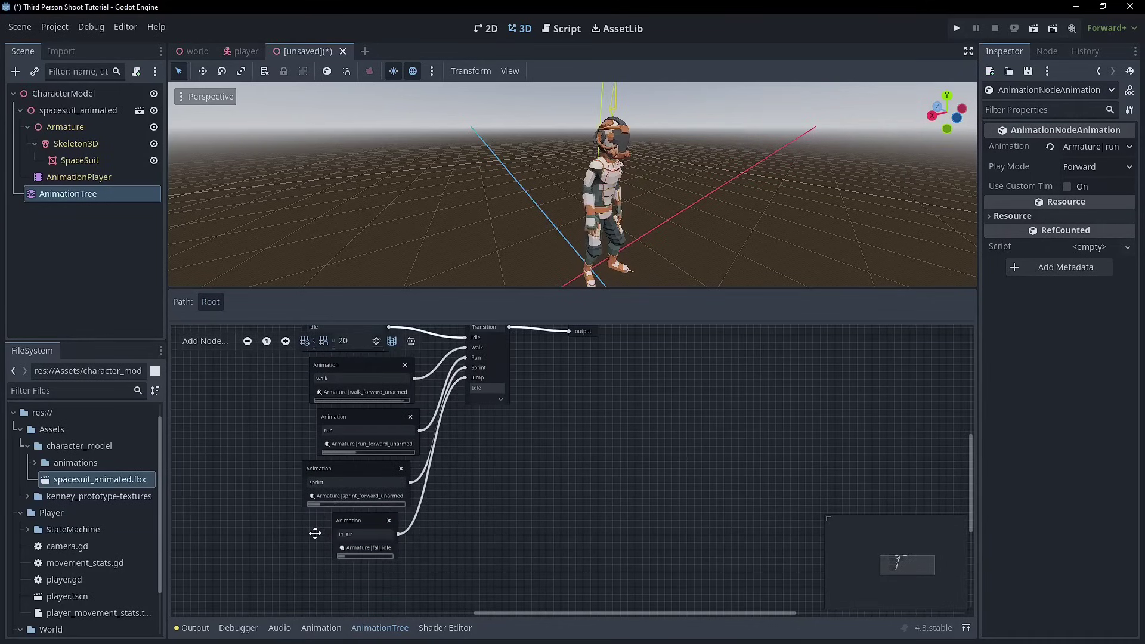
# - Nudge the in_air node left and bring idle, walk, Transition and Output back into view
pyautogui.moveTo(365, 521); pyautogui.dragTo(341, 521)
pyautogui.moveTo(503, 446); pyautogui.dragTo(491, 520, button='middle')
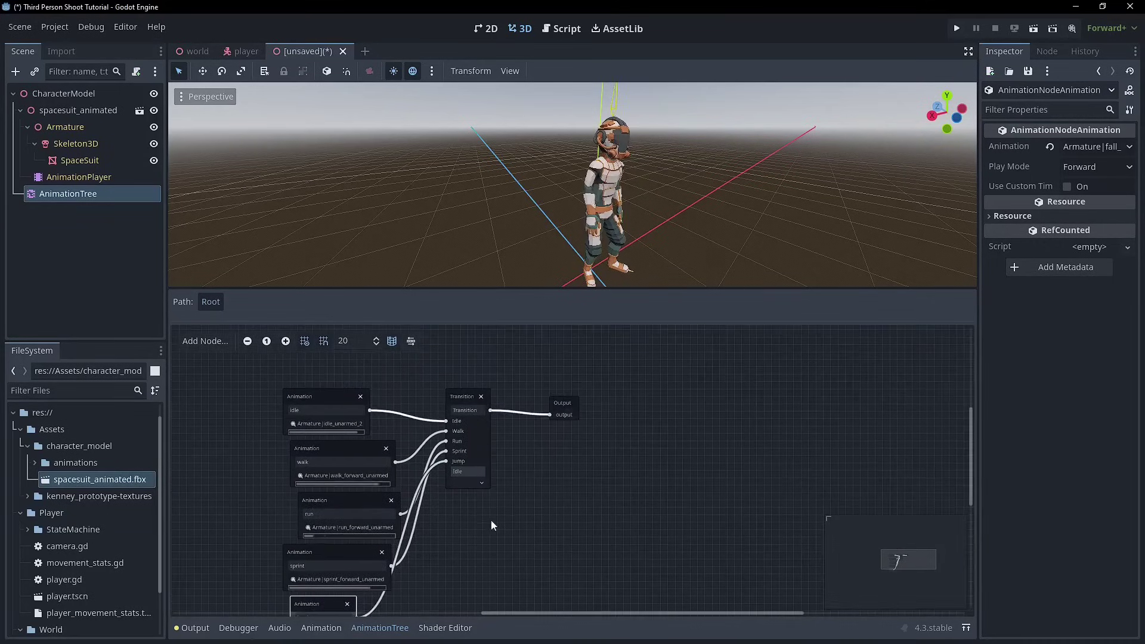
pyautogui.keyDown('ctrl'); pyautogui.scroll(3, 575, 461); pyautogui.keyUp('ctrl')
pyautogui.keyDown('ctrl'); pyautogui.scroll(-2, 484, 406); pyautogui.keyUp('ctrl')
pyautogui.scroll(-3, 453, 411)
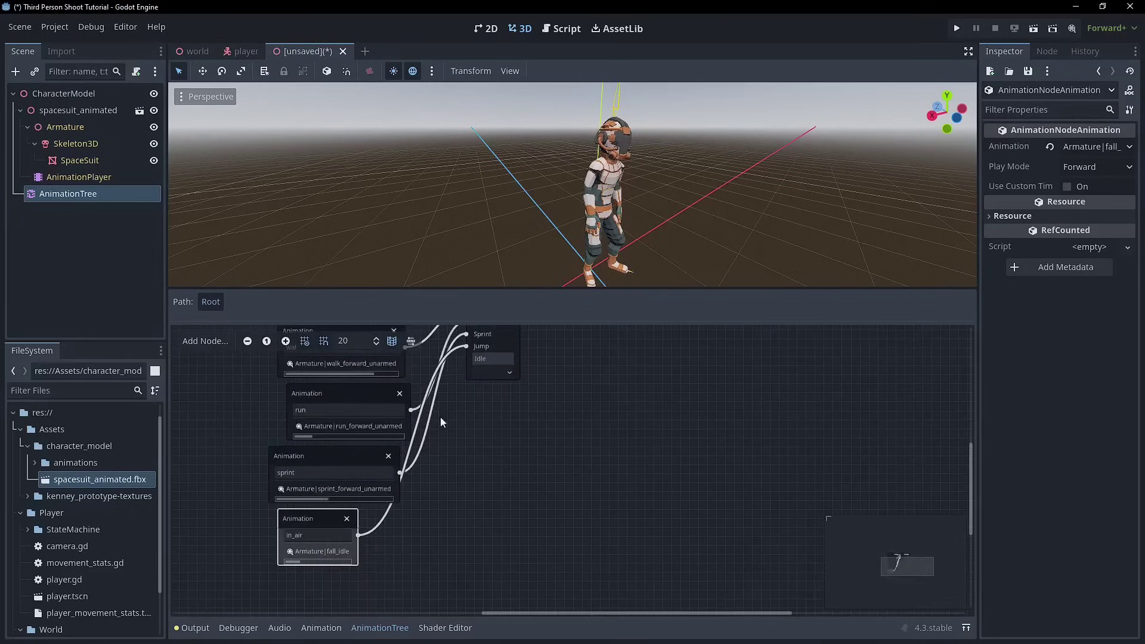
pyautogui.moveTo(440, 416); pyautogui.dragTo(395, 532, button='middle')
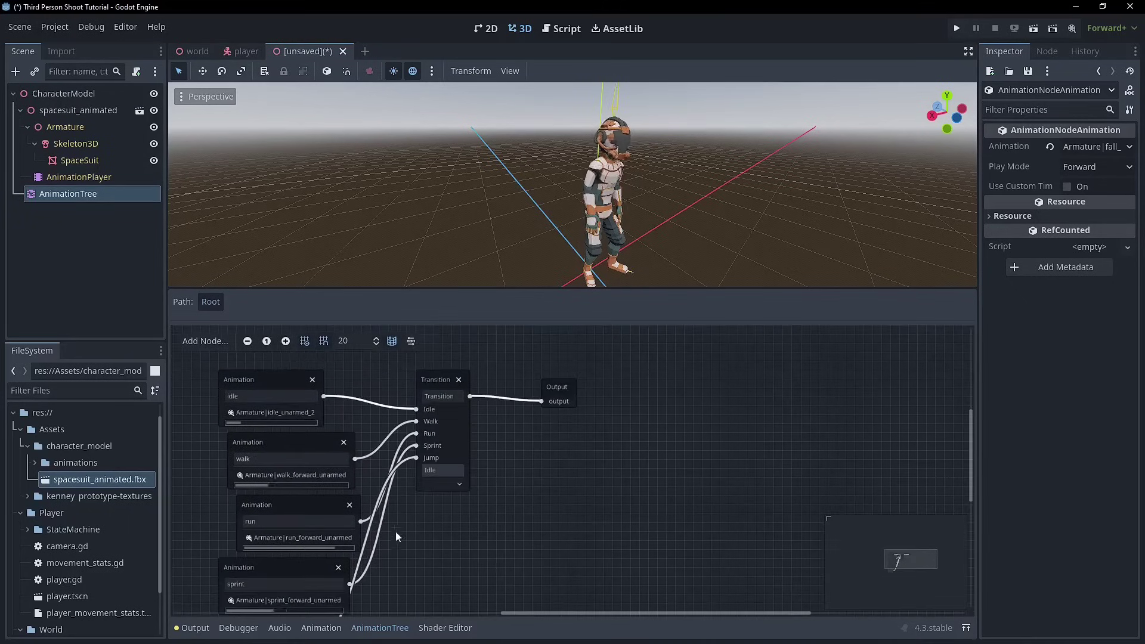
# - Rename the Transition node to unarmed_movement
pyautogui.doubleClick(441, 396)
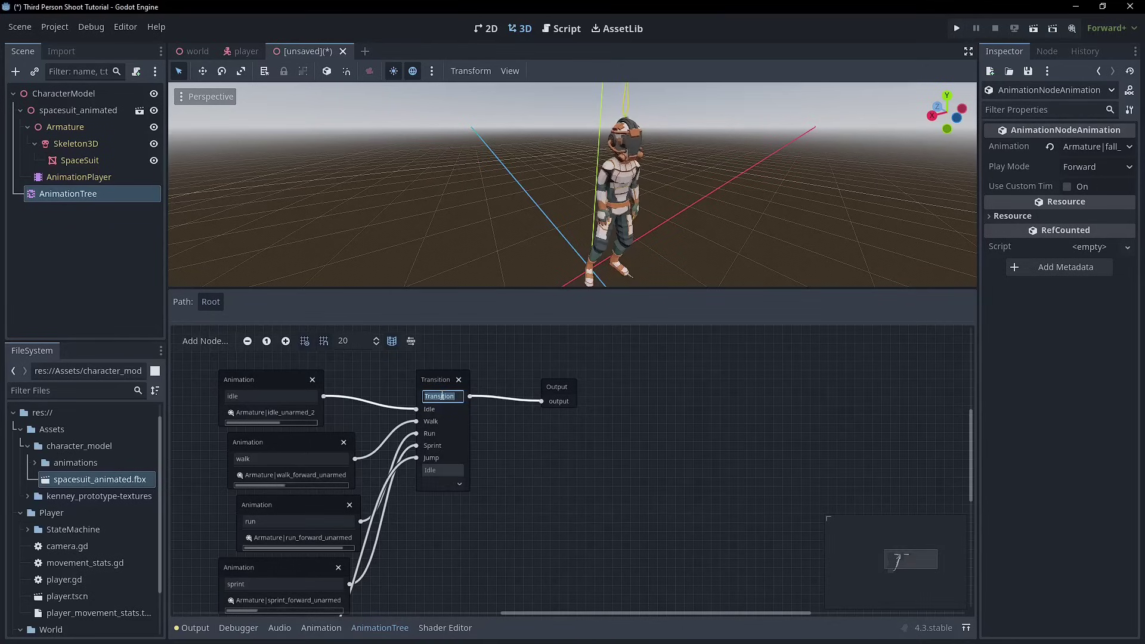
pyautogui.write('un')
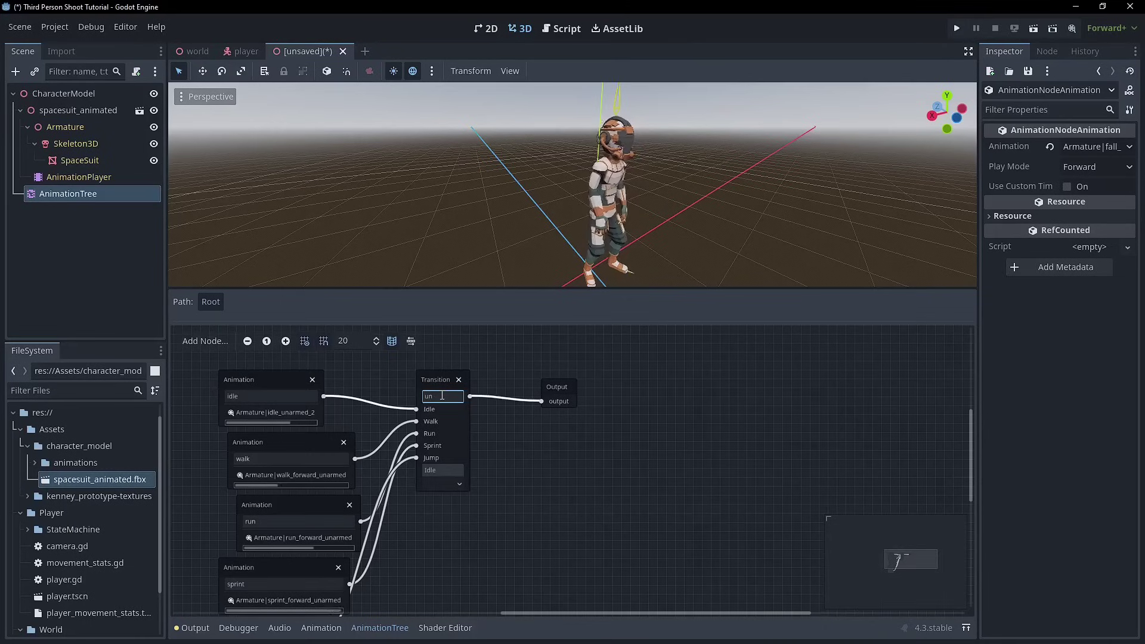
pyautogui.write('_ar')
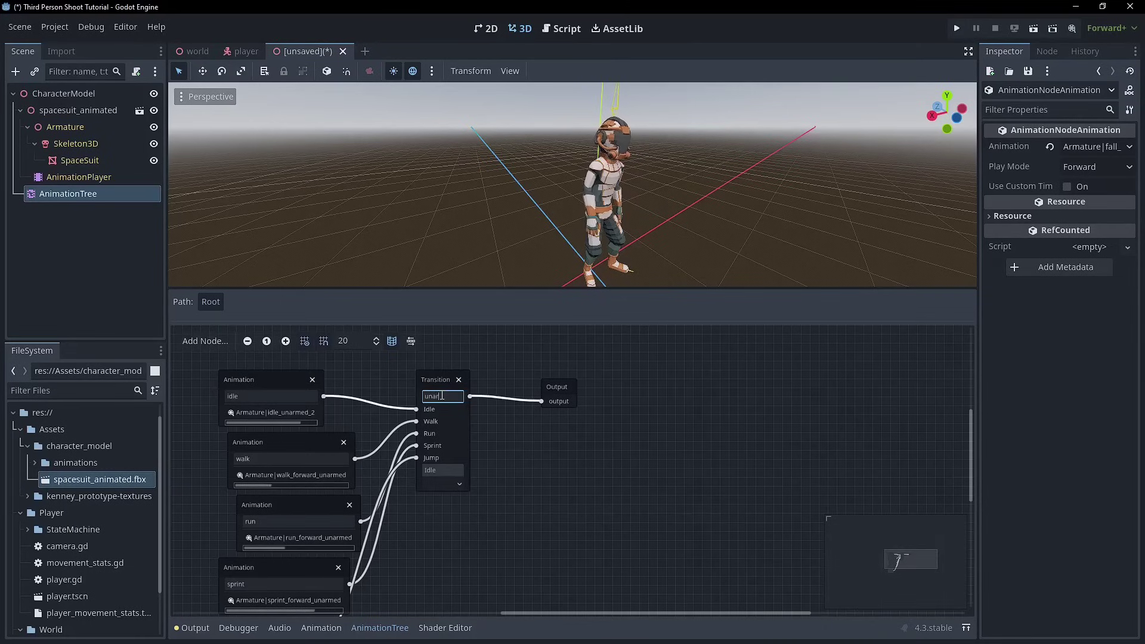
pyautogui.write('med_')
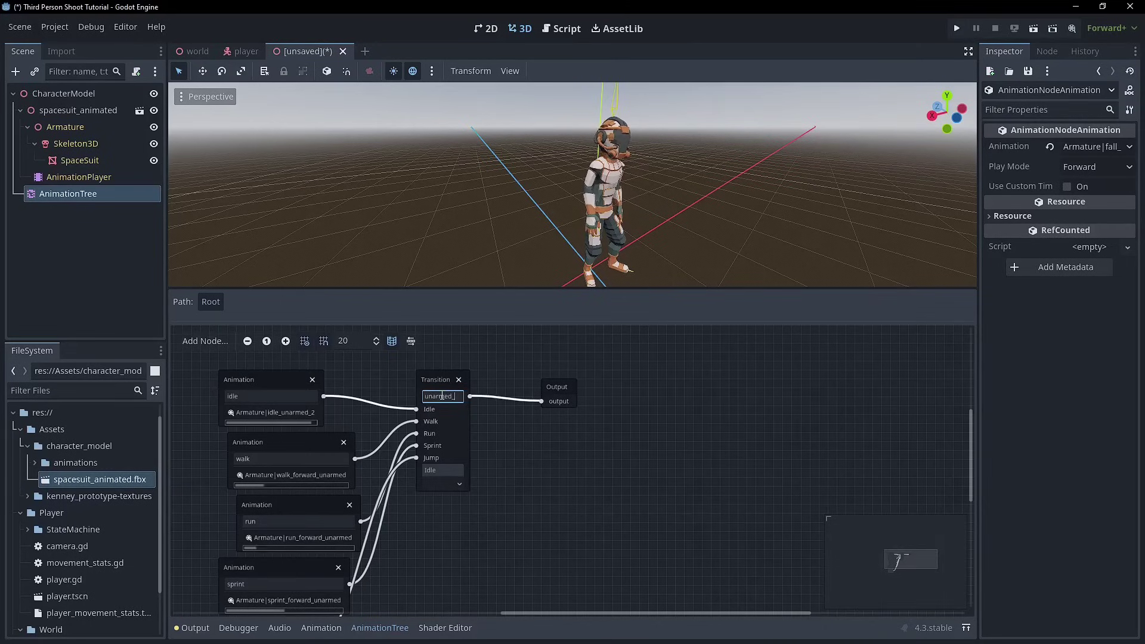
pyautogui.write('movement')
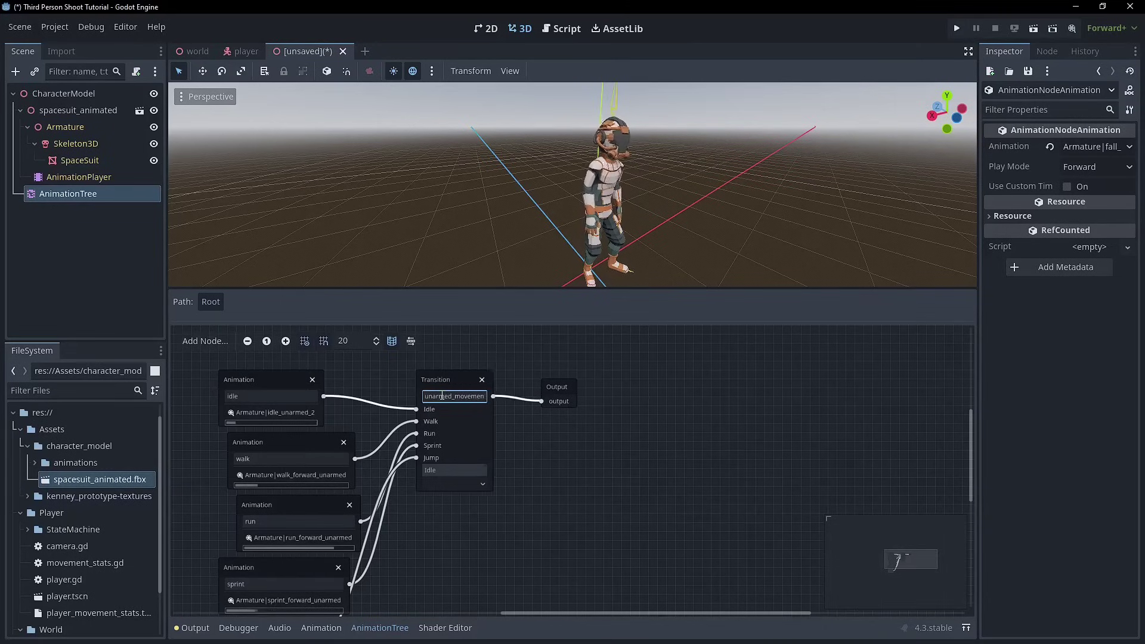
pyautogui.click(530, 378)
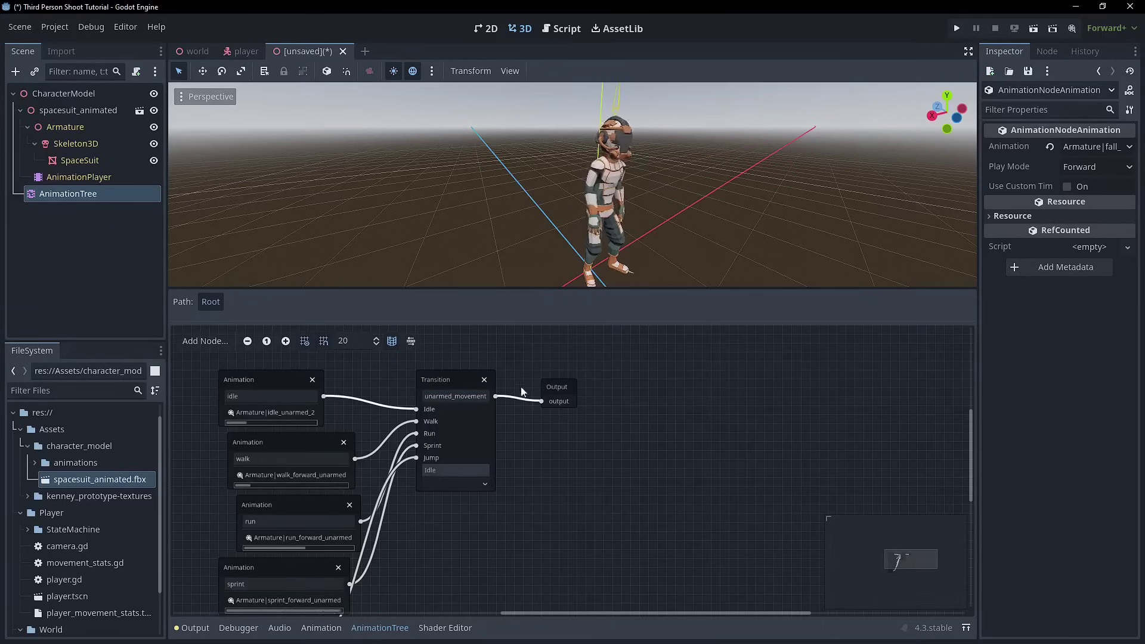
pyautogui.moveTo(463, 382)
pyautogui.mouseDown()
pyautogui.moveTo(417, 384)
pyautogui.moveTo(446, 381)
pyautogui.mouseUp()
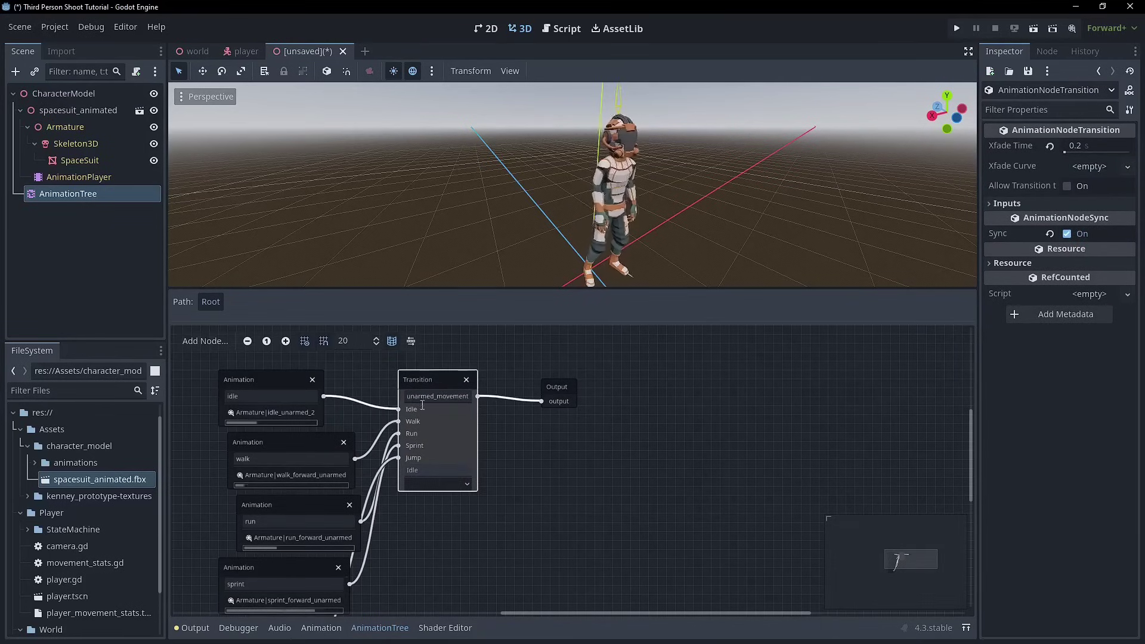
# - Test Walk, set the current state back to Idle, and reposition the Transition and Output nodes
pyautogui.click(431, 484)
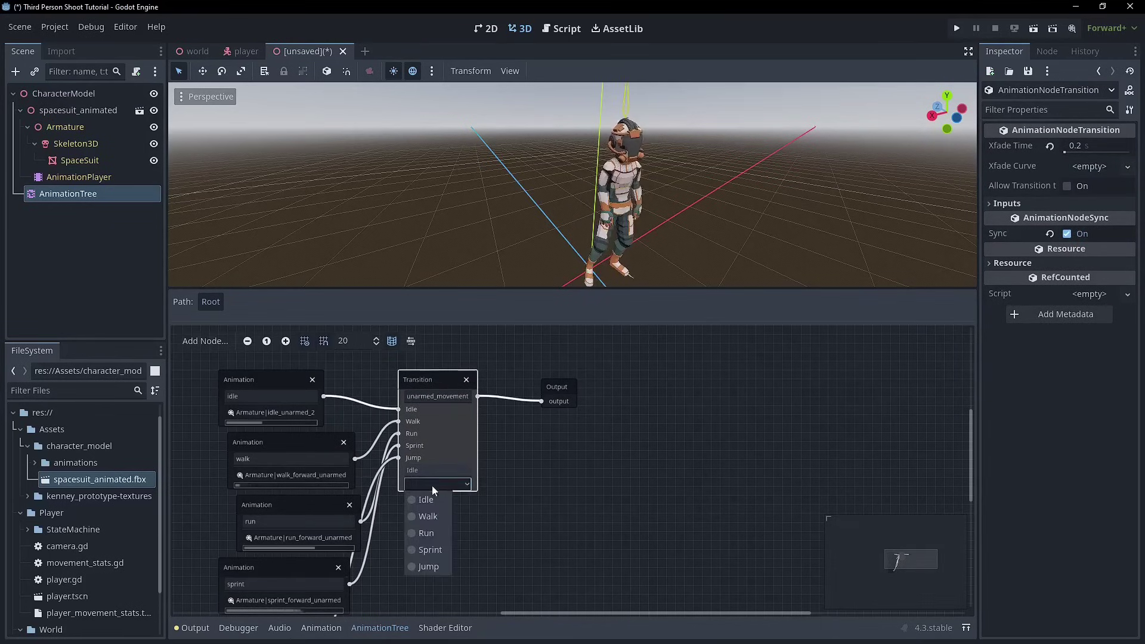
pyautogui.click(420, 513)
pyautogui.moveTo(555, 389); pyautogui.dragTo(608, 373)
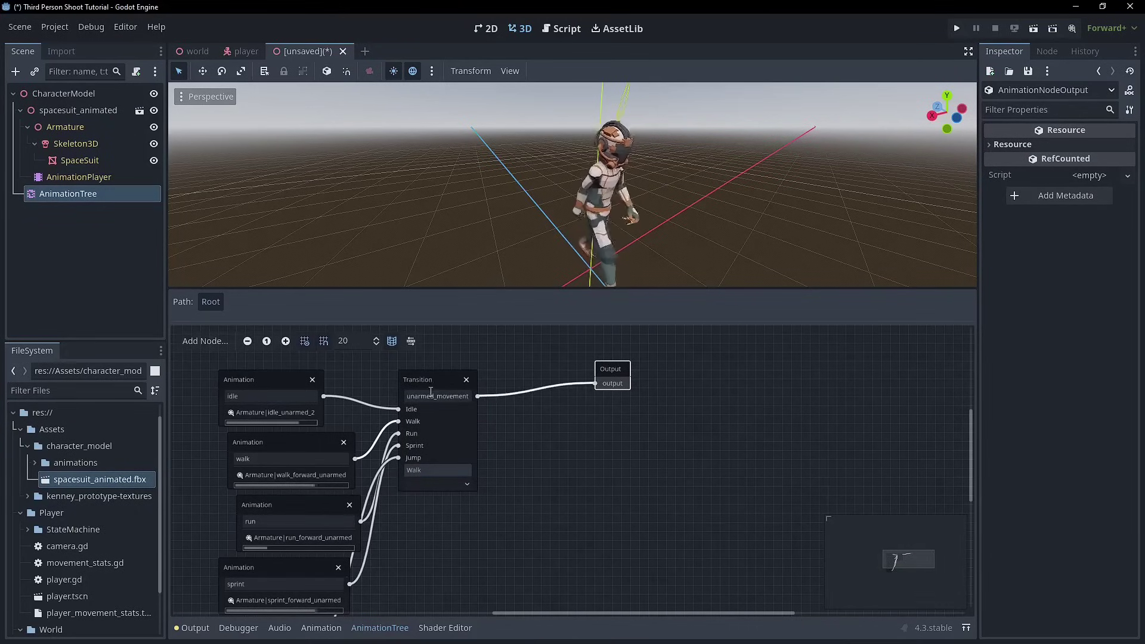
pyautogui.moveTo(430, 376)
pyautogui.mouseDown()
pyautogui.moveTo(475, 377)
pyautogui.moveTo(411, 378)
pyautogui.mouseUp()
pyautogui.click(434, 484)
pyautogui.click(434, 504)
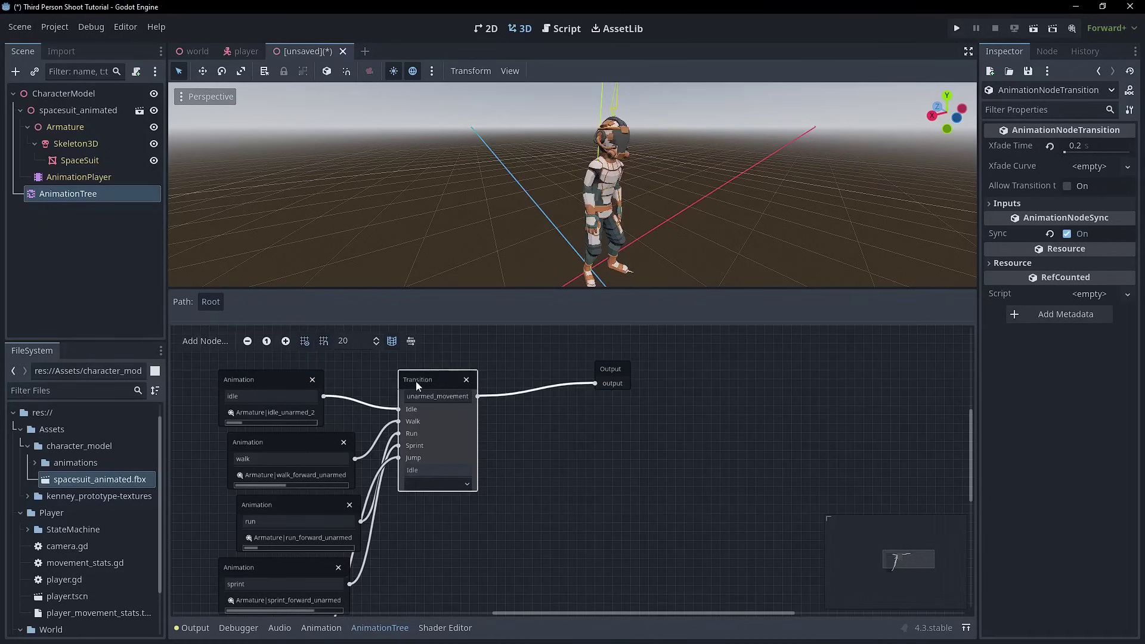
pyautogui.moveTo(416, 381); pyautogui.dragTo(452, 372)
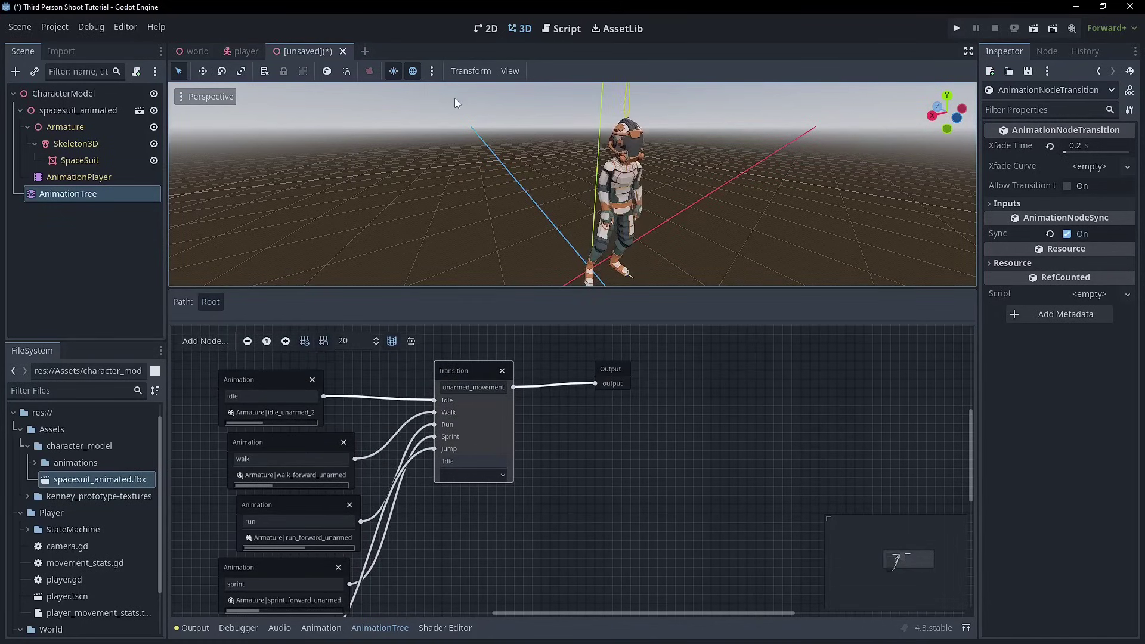
# - Save the scene as character_model.tscn in res://Assets/character_model
pyautogui.hotkey('ctrl', 's')
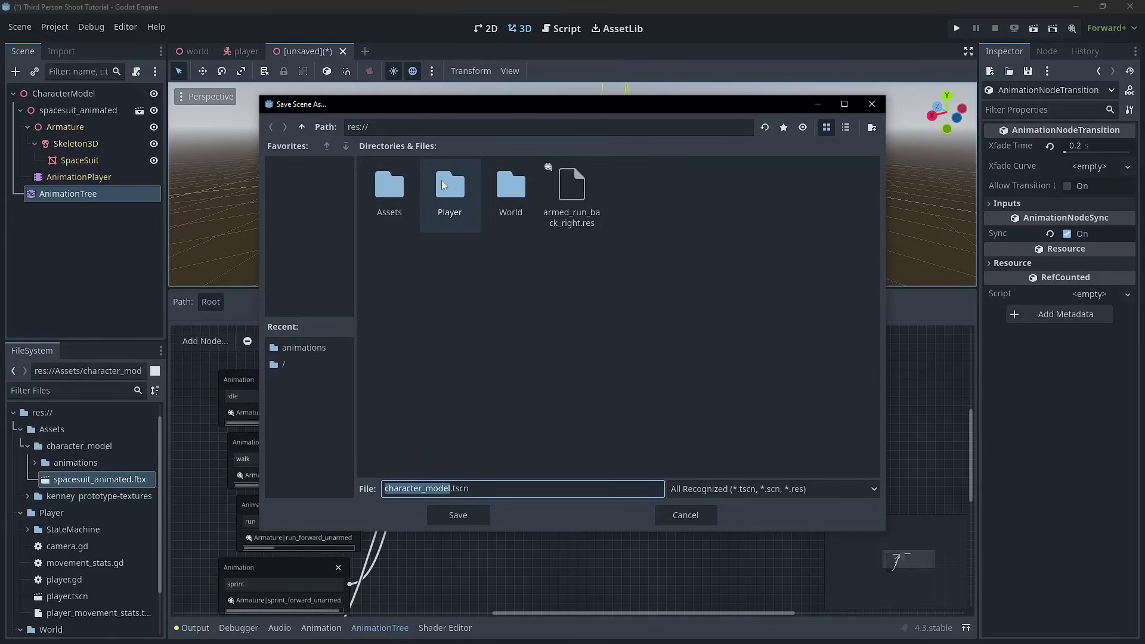
pyautogui.doubleClick(388, 188)
pyautogui.doubleClick(396, 203)
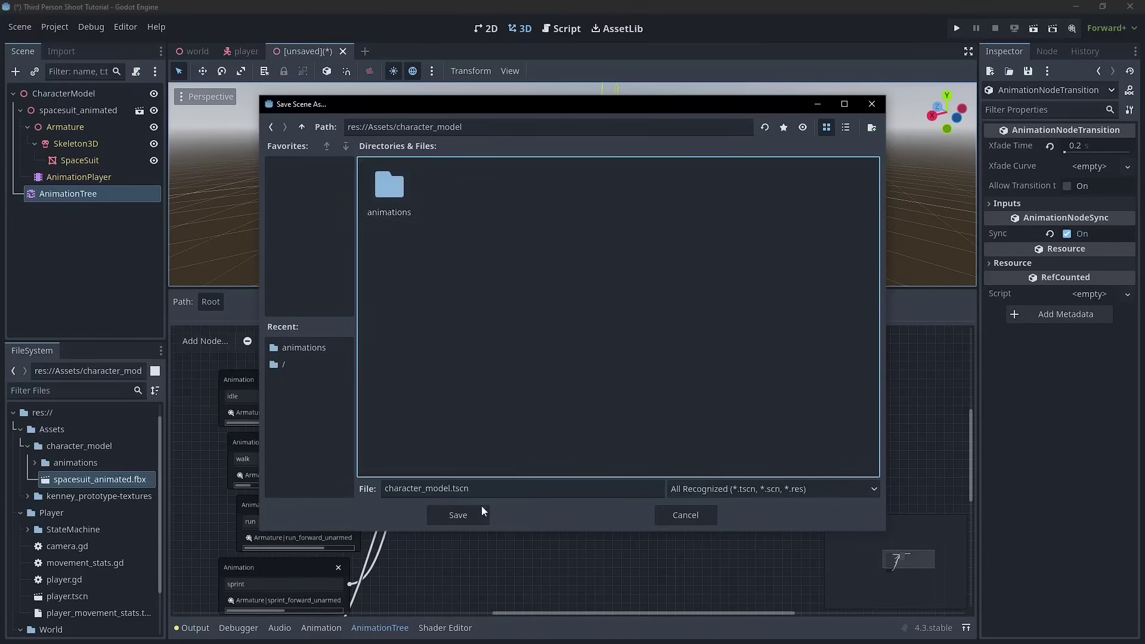
pyautogui.click(459, 514)
pyautogui.moveTo(494, 339); pyautogui.dragTo(456, 378)
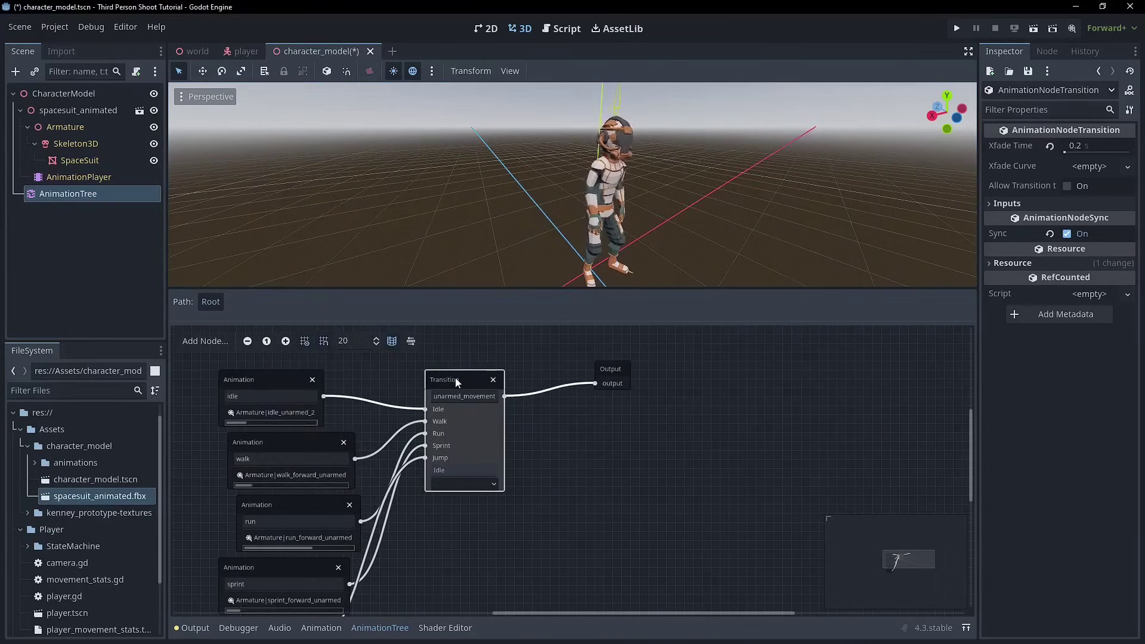
# - Inspect the StateMachine's child states in the player scene
pyautogui.click(245, 51)
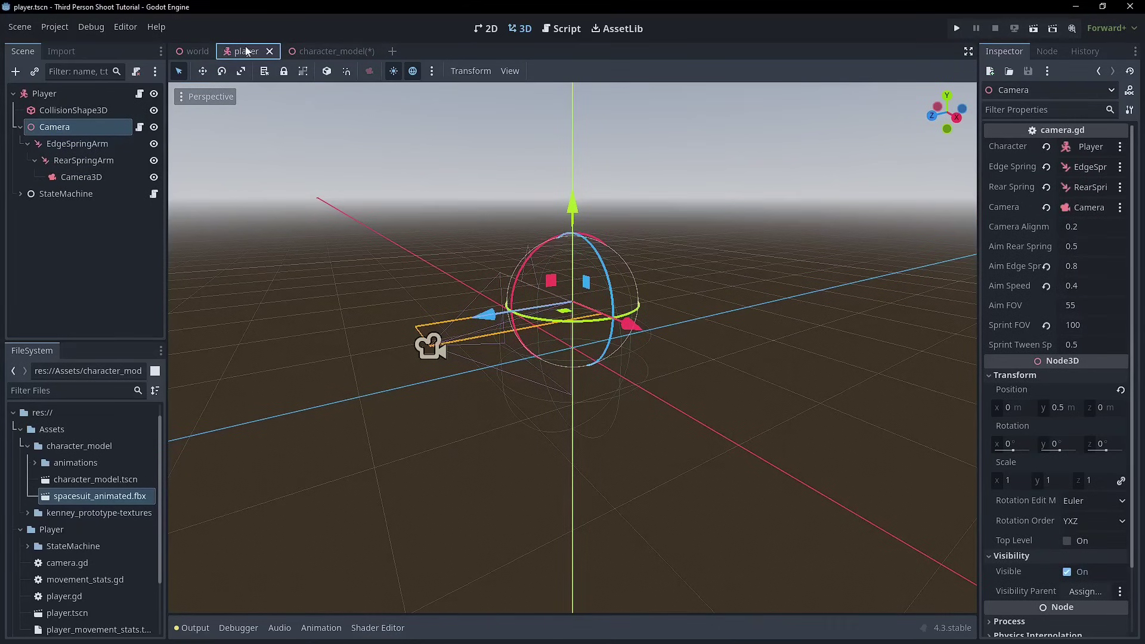
pyautogui.click(20, 194)
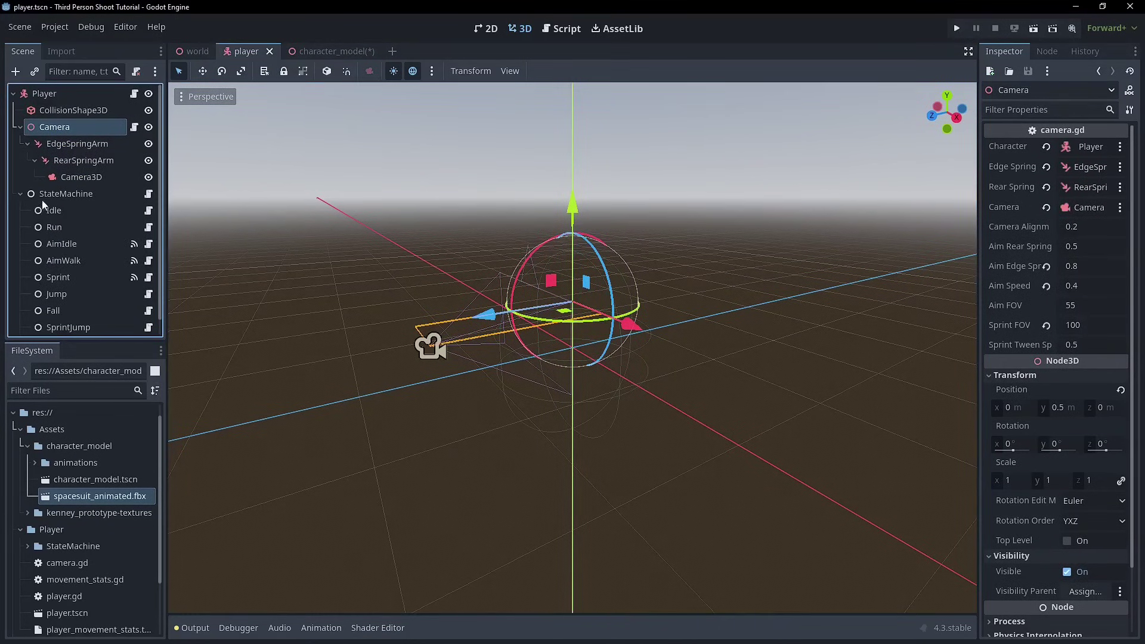
pyautogui.scroll(-1, 53, 227)
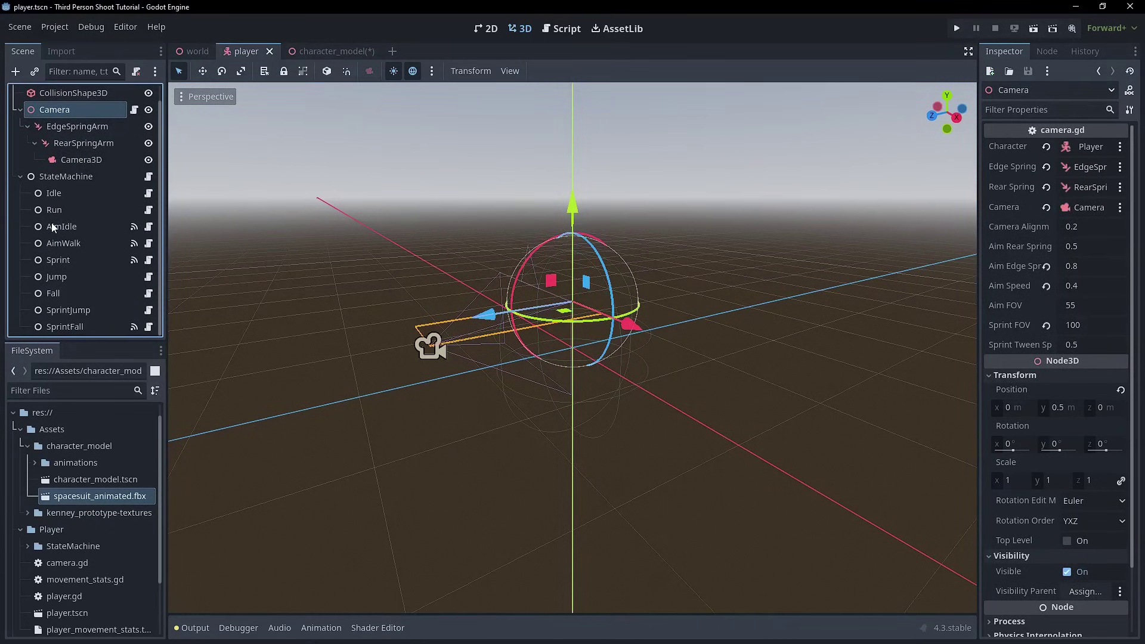
# - Return to character_model, adjust the Transition node, and select the CharacterModel root
pyautogui.click(316, 51)
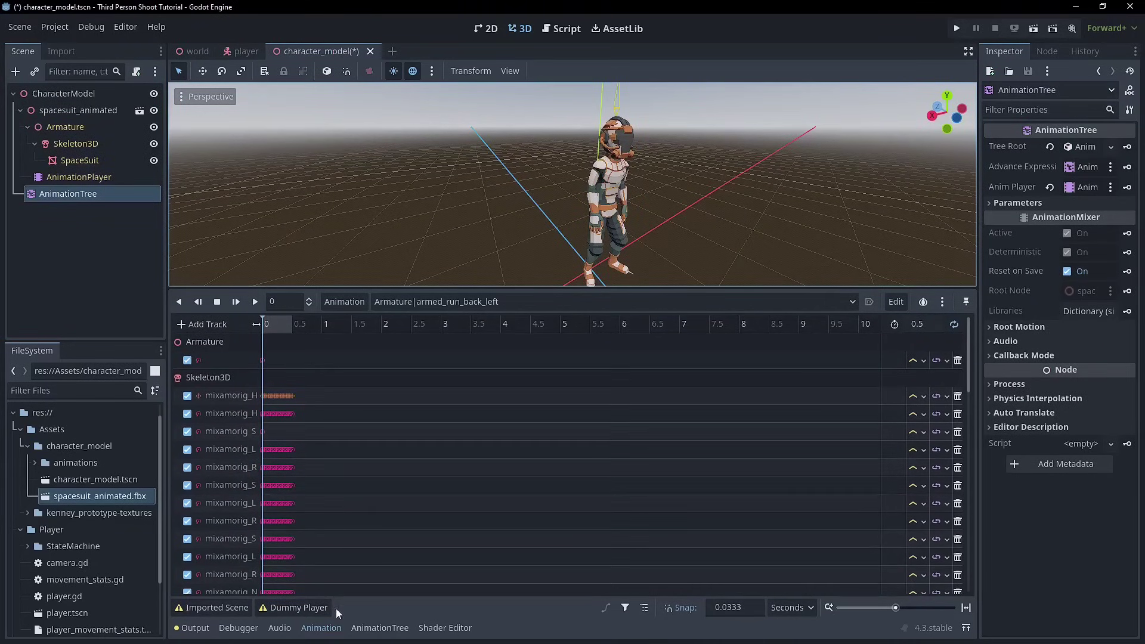
pyautogui.click(379, 628)
pyautogui.moveTo(442, 383)
pyautogui.mouseDown()
pyautogui.moveTo(558, 406)
pyautogui.moveTo(469, 374)
pyautogui.moveTo(406, 374)
pyautogui.moveTo(460, 379)
pyautogui.mouseUp()
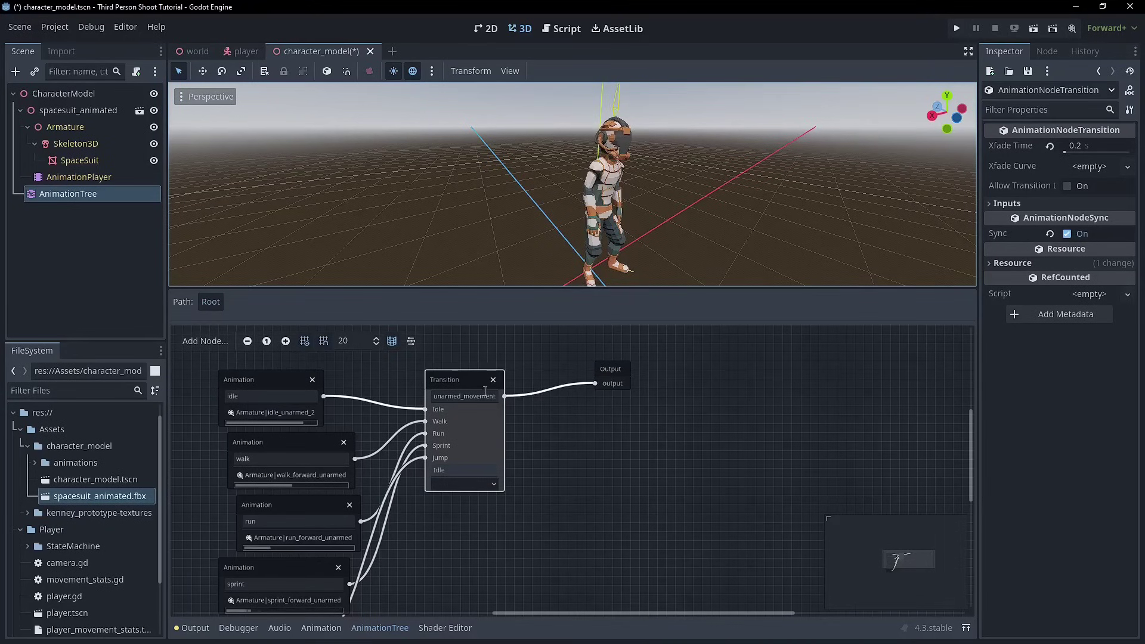
pyautogui.moveTo(467, 390); pyautogui.dragTo(464, 415)
pyautogui.click(61, 97)
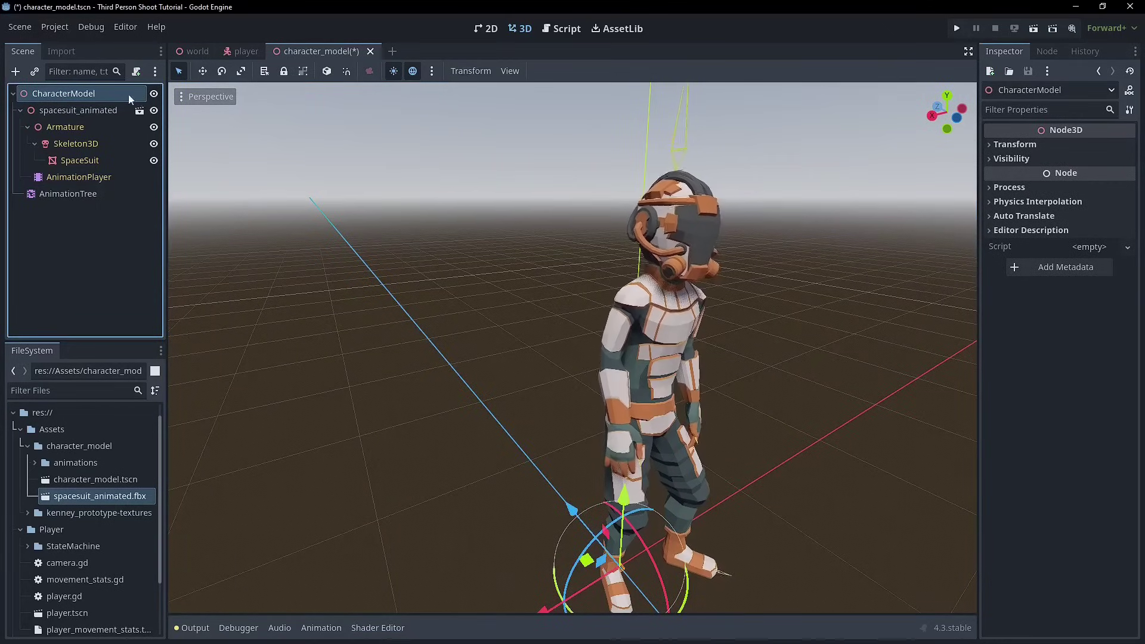
# - Create character_model.gd on CharacterModel with class_name CharacterModel and save it
pyautogui.click(137, 71)
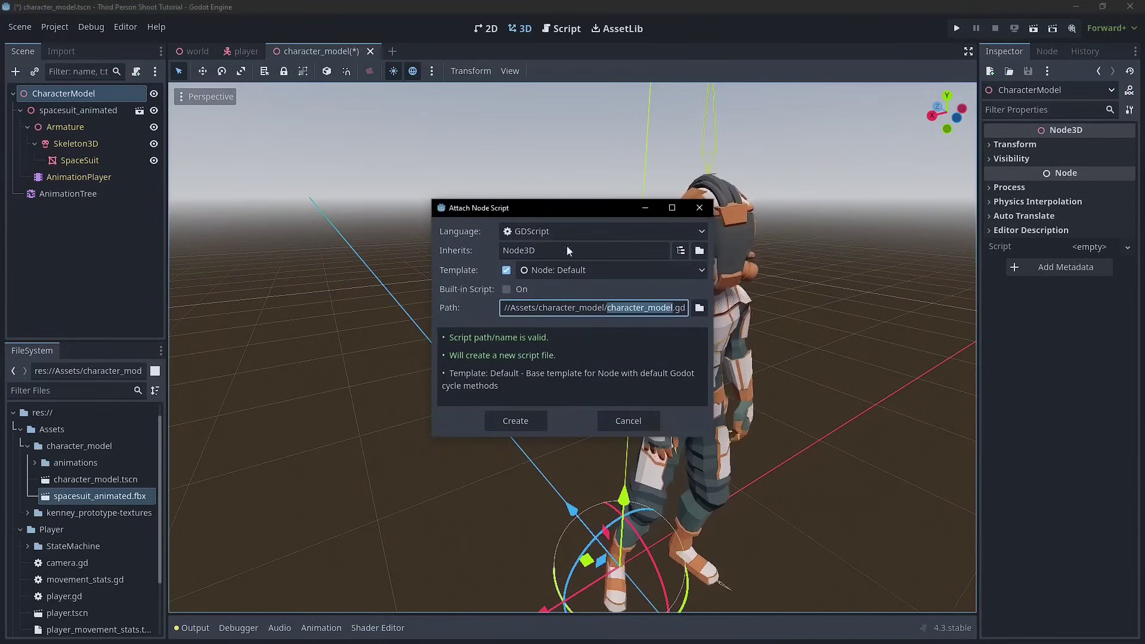
pyautogui.click(524, 425)
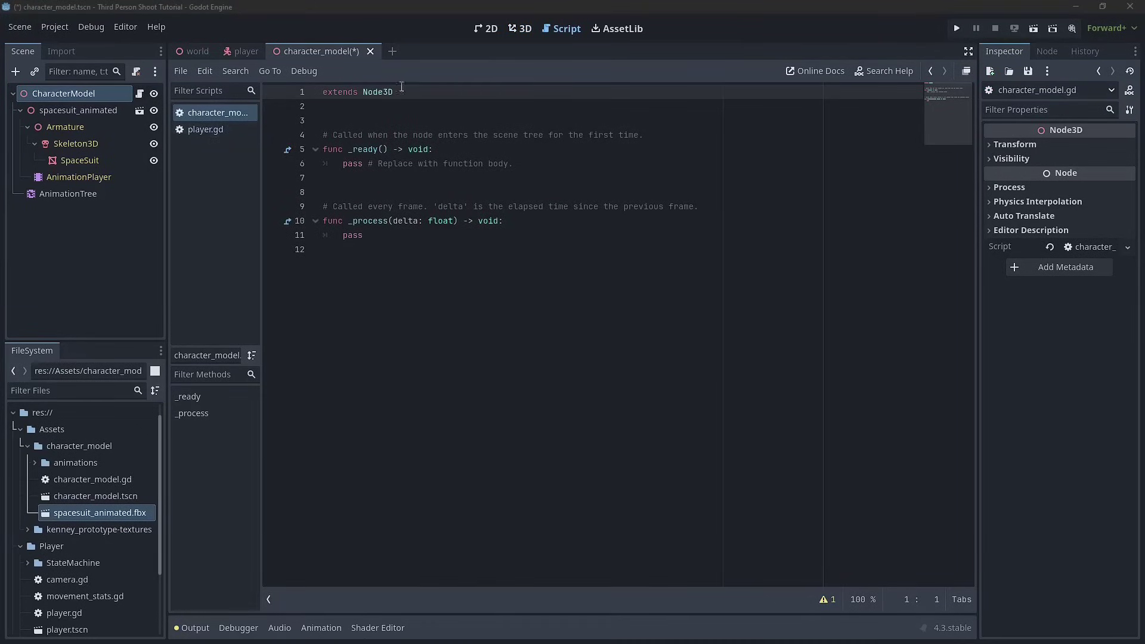
pyautogui.click(433, 107)
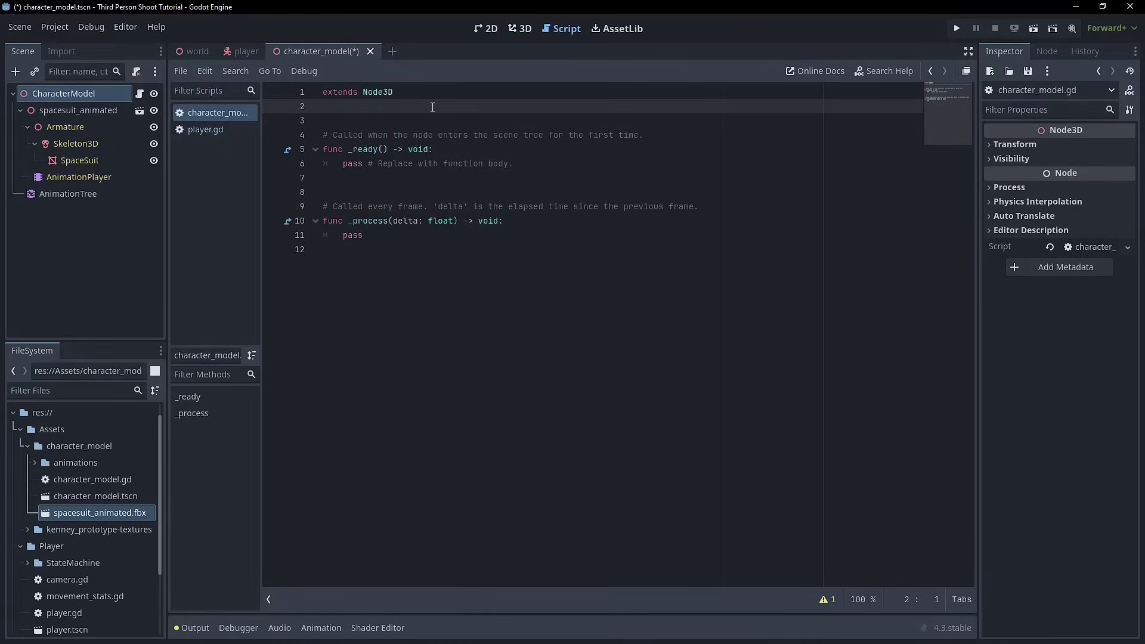
pyautogui.write('class')
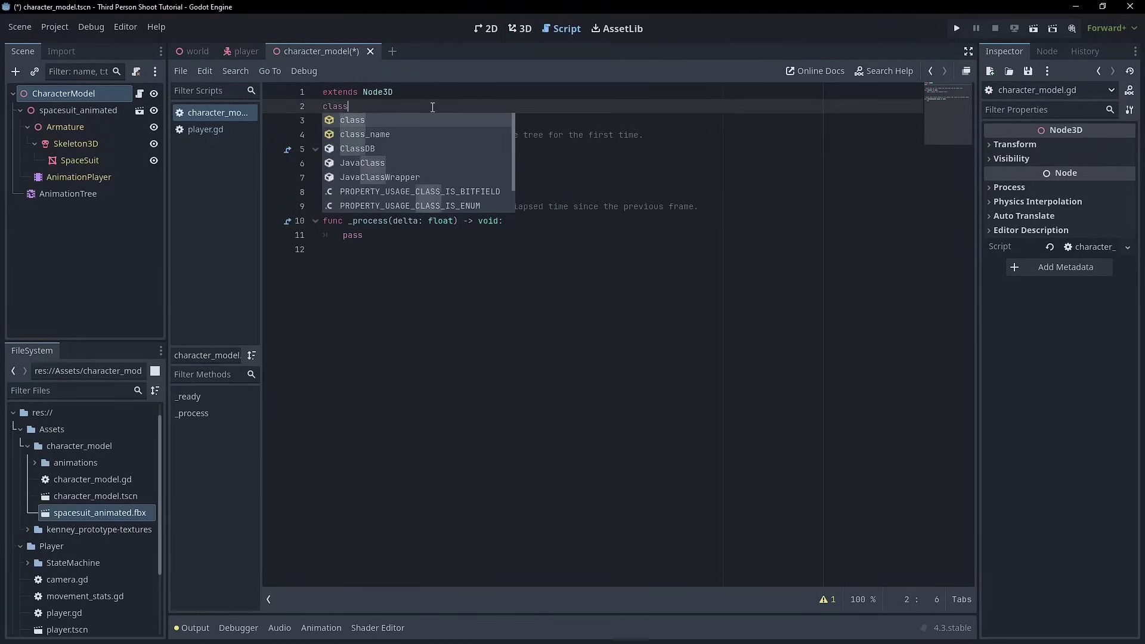
pyautogui.write('_name C')
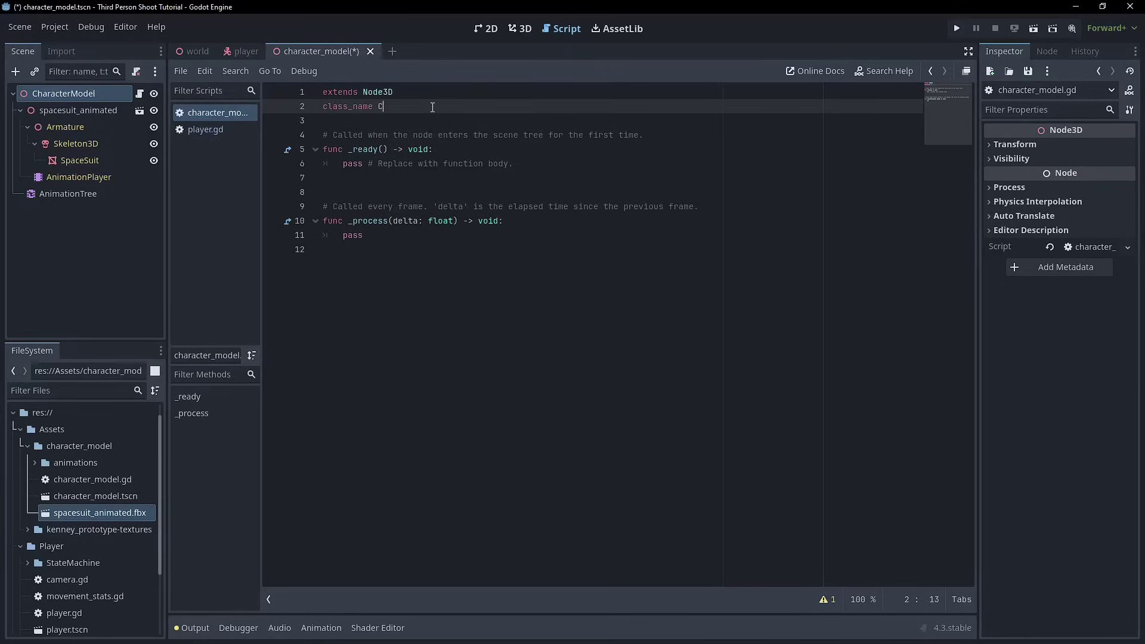
pyautogui.write('haracterModel')
pyautogui.hotkey('ctrl', 's')
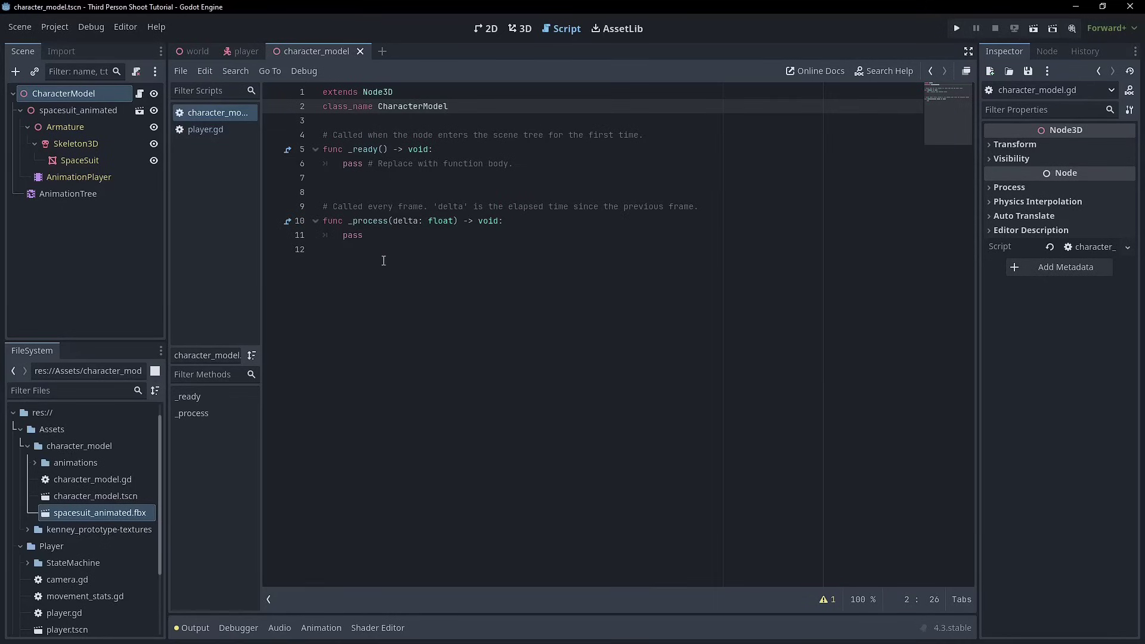
# - Replace the _process template with on_state_machine_state_changed(state: String) -> void containing pass
pyautogui.moveTo(384, 262); pyautogui.dragTo(280, 142)
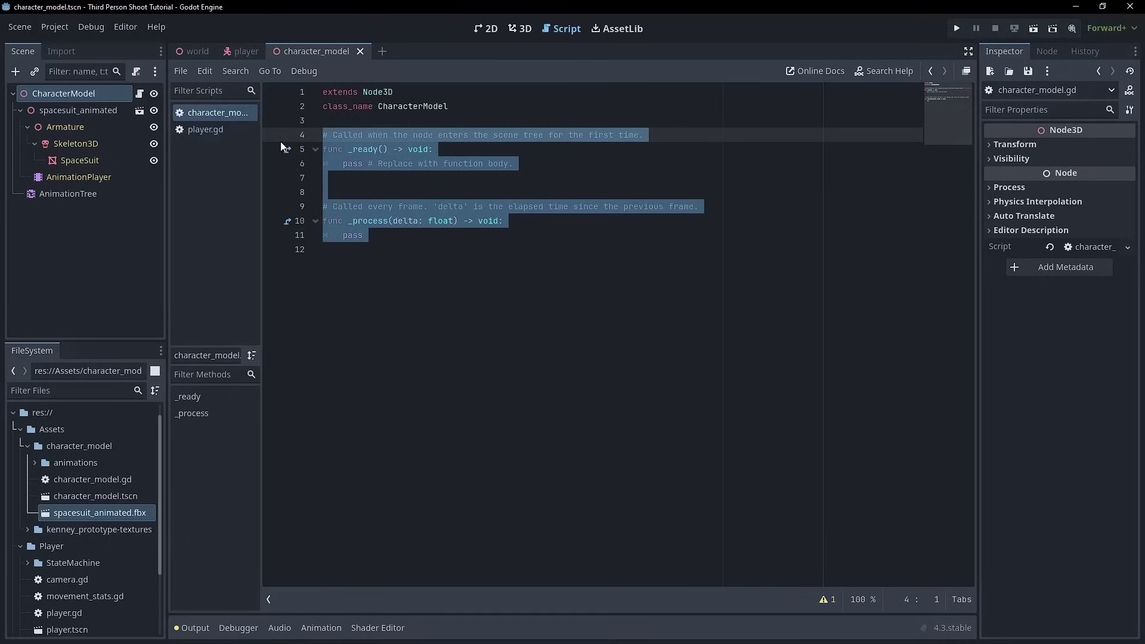
pyautogui.moveTo(370, 255); pyautogui.dragTo(312, 196)
pyautogui.press('BackSpace')
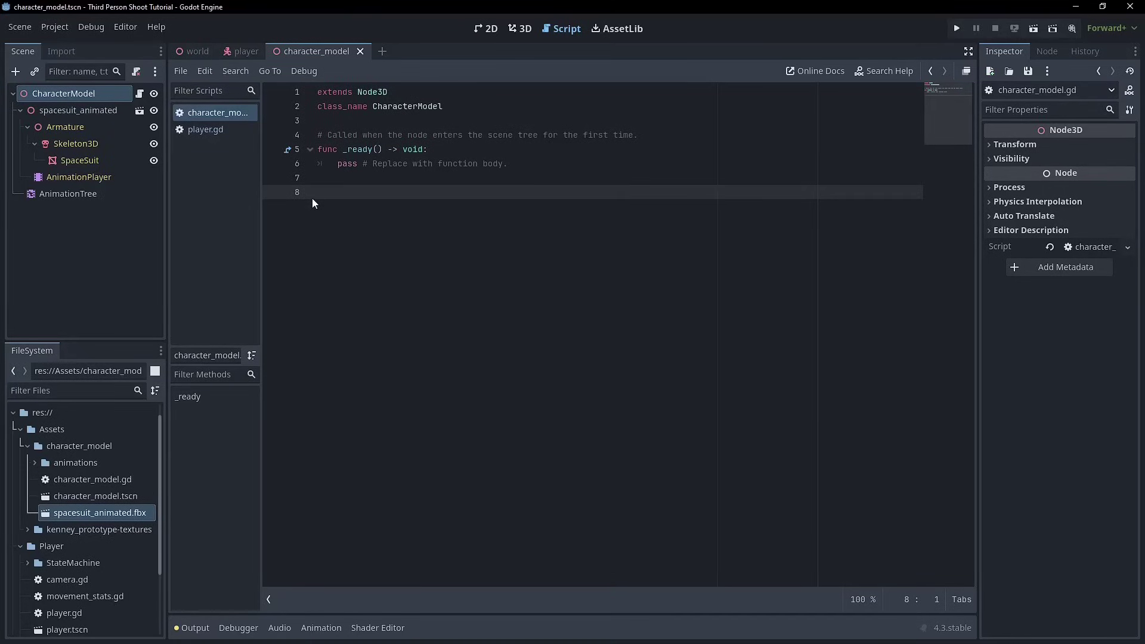
pyautogui.write('f')
pyautogui.write('unc')
pyautogui.write(' on_state')
pyautogui.write('_mat')
pyautogui.write('hine_s')
pyautogui.write('tate_change')
pyautogui.write('d')
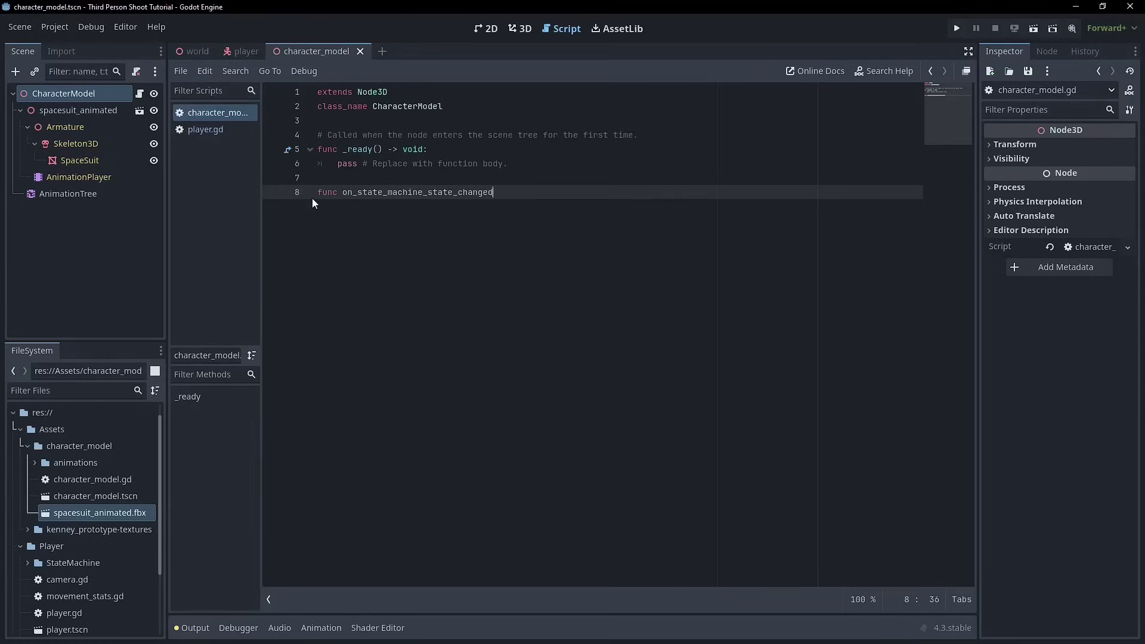
pyautogui.write('(state: String')
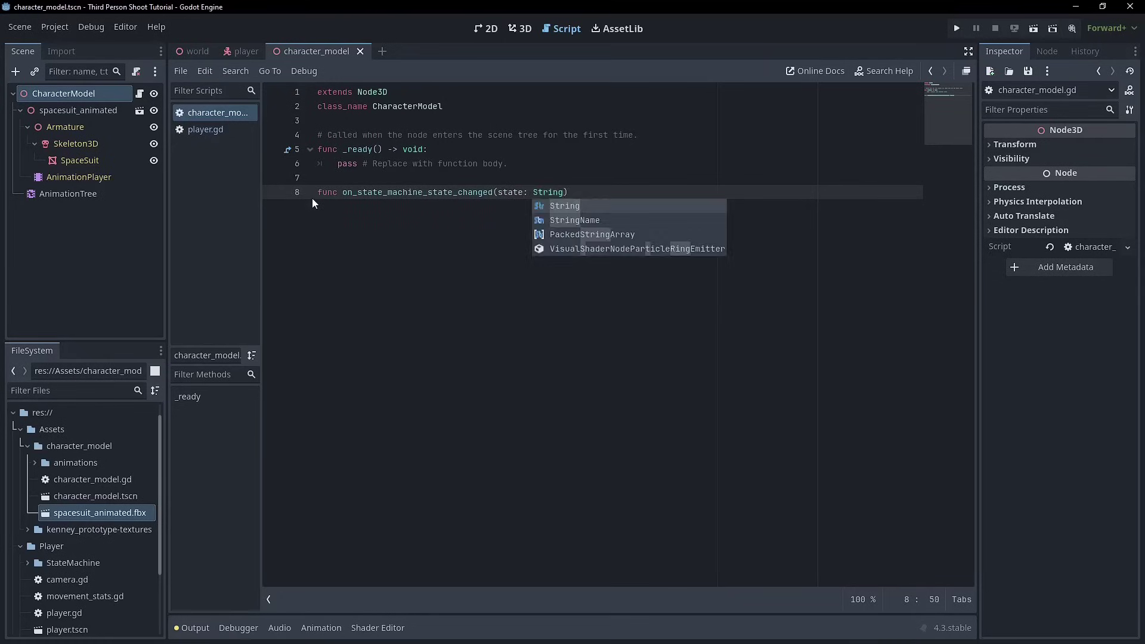
pyautogui.write(') -> void')
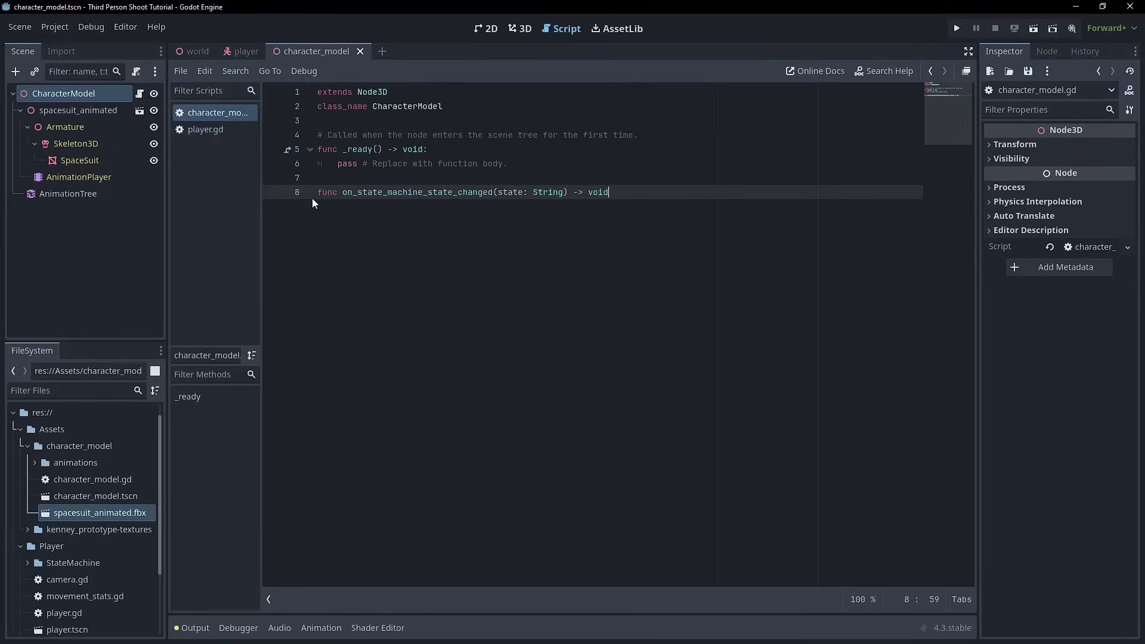
pyautogui.write(':')
pyautogui.press('Return')
pyautogui.write('pass')
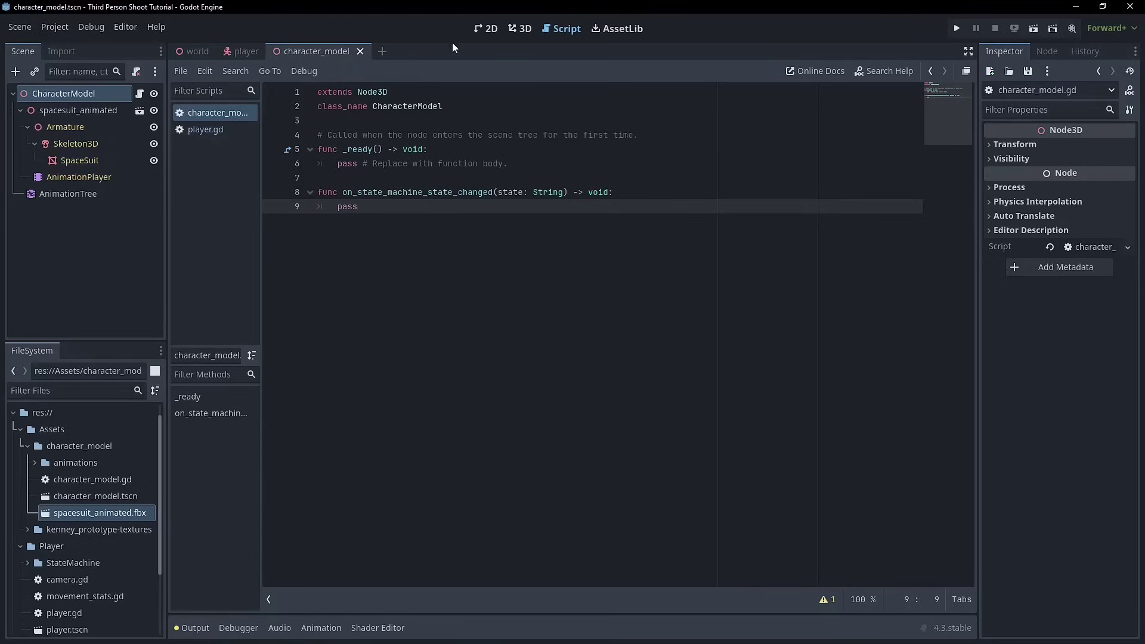
pyautogui.click(476, 111)
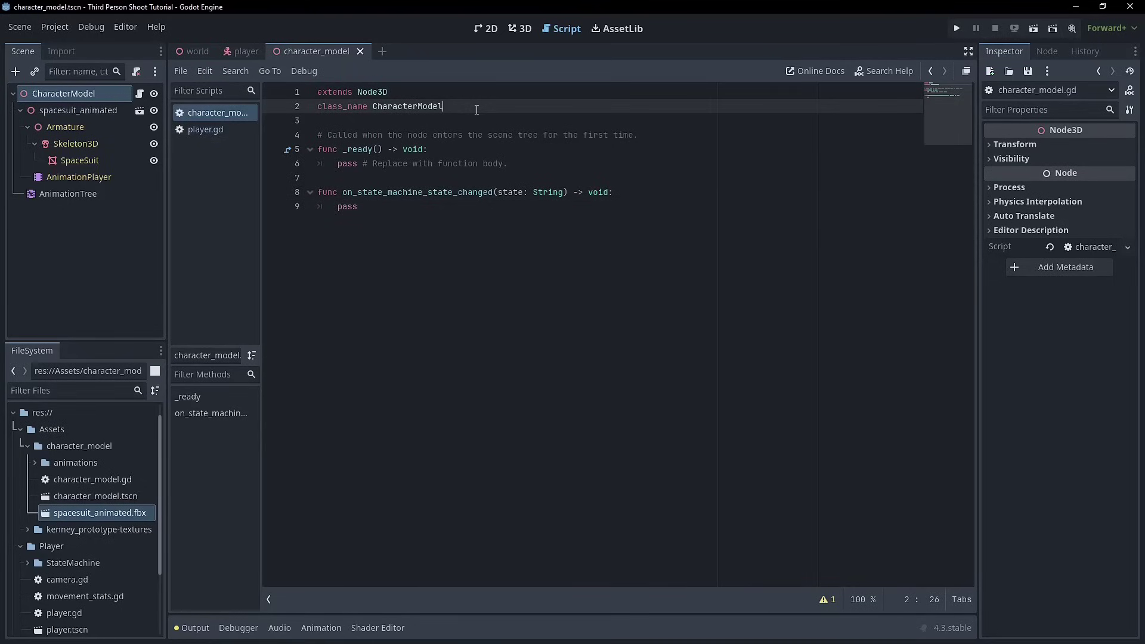
pyautogui.press('Return')
pyautogui.press('Return')
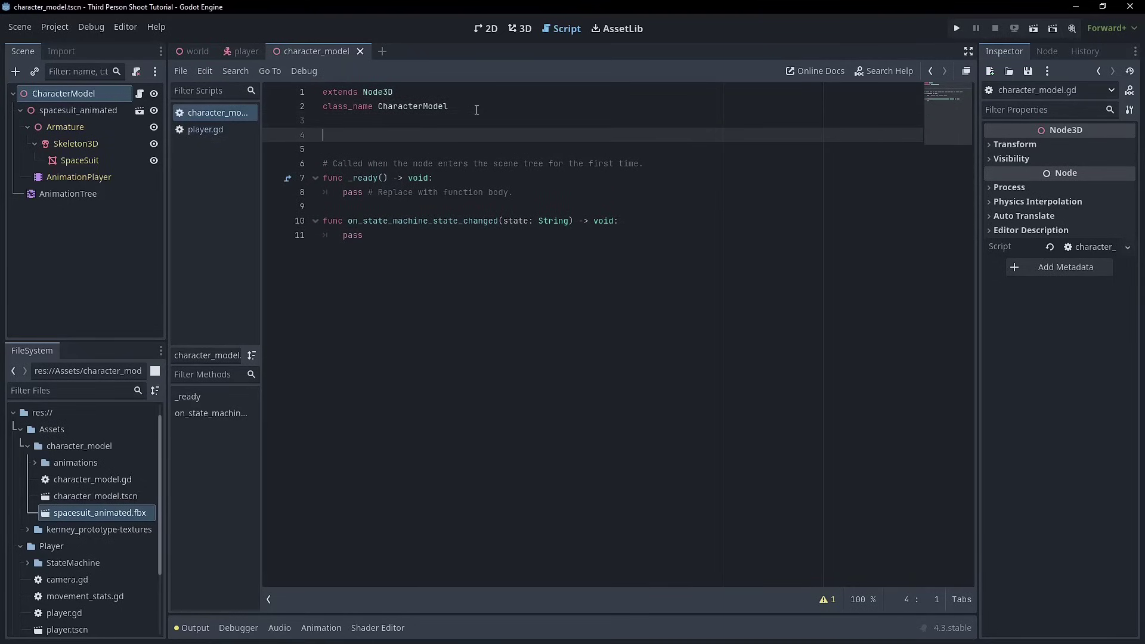
pyautogui.write('@export var animation_tree: AnimationTree')
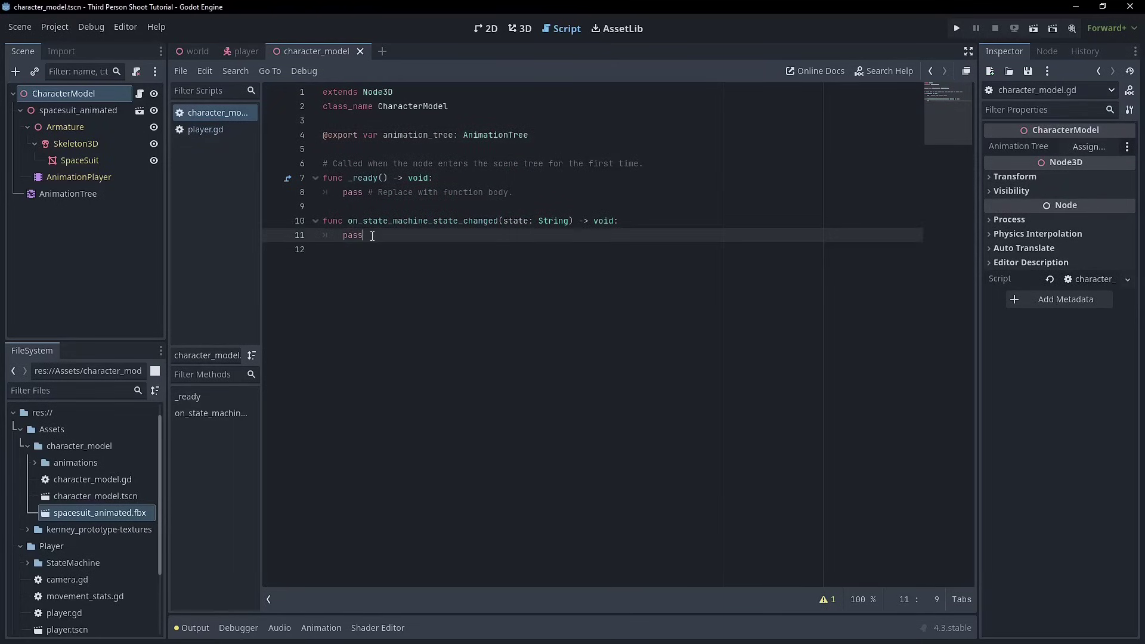
pyautogui.doubleClick(353, 235)
# - Select AnimationTree, reposition the Transition node, and expand Parameters > Unarmed Movement to inspect its transition request states
pyautogui.click(72, 193)
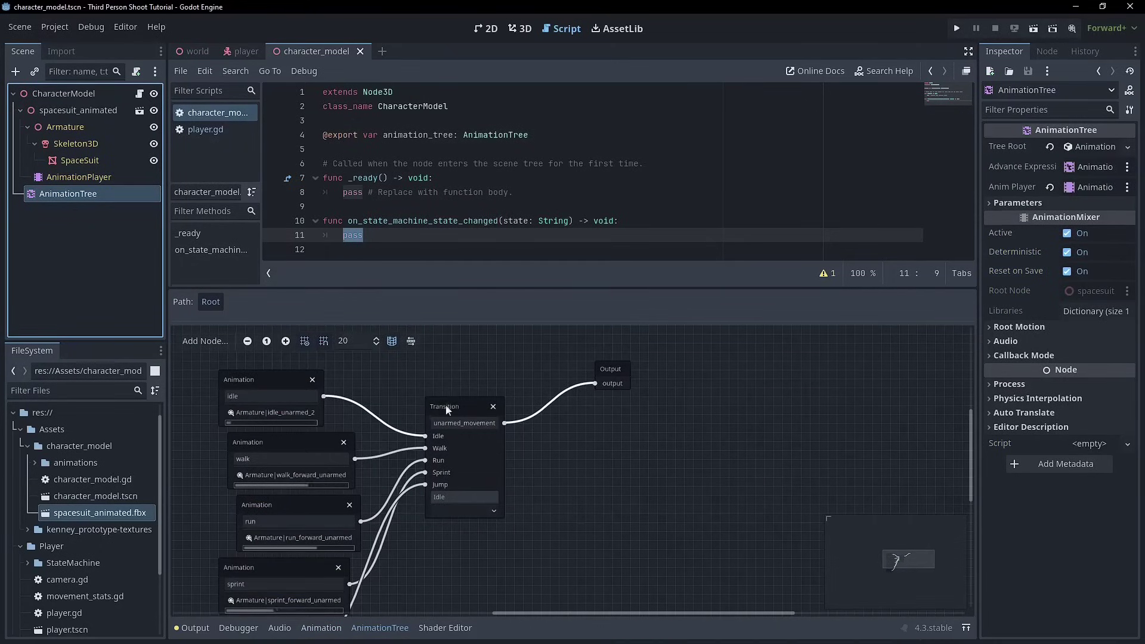
pyautogui.moveTo(453, 406); pyautogui.dragTo(498, 379)
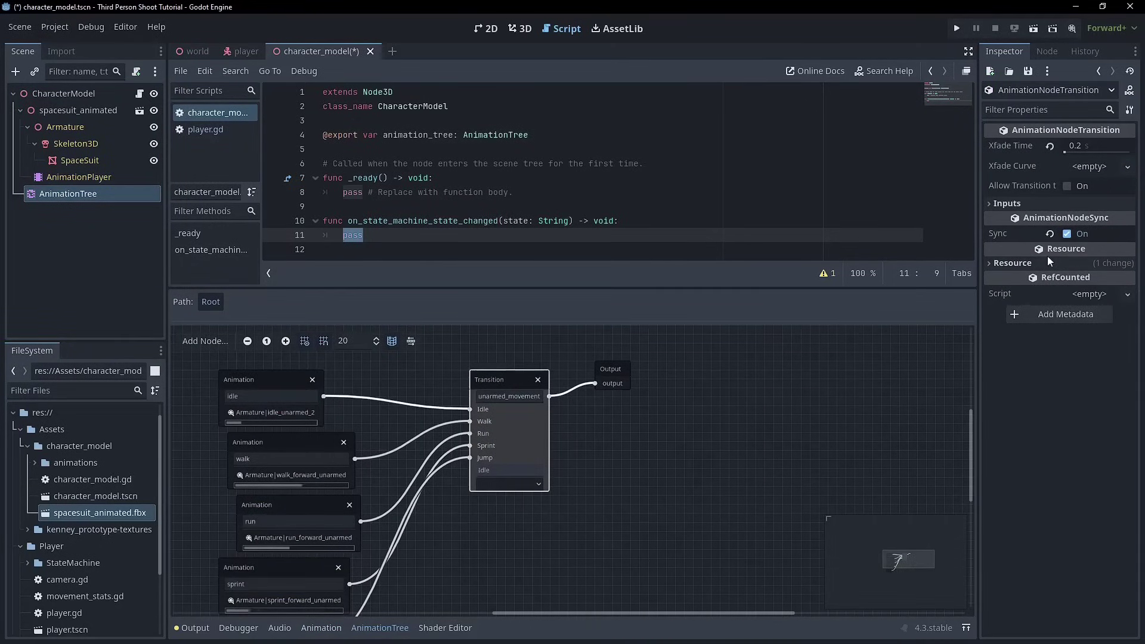
pyautogui.click(47, 193)
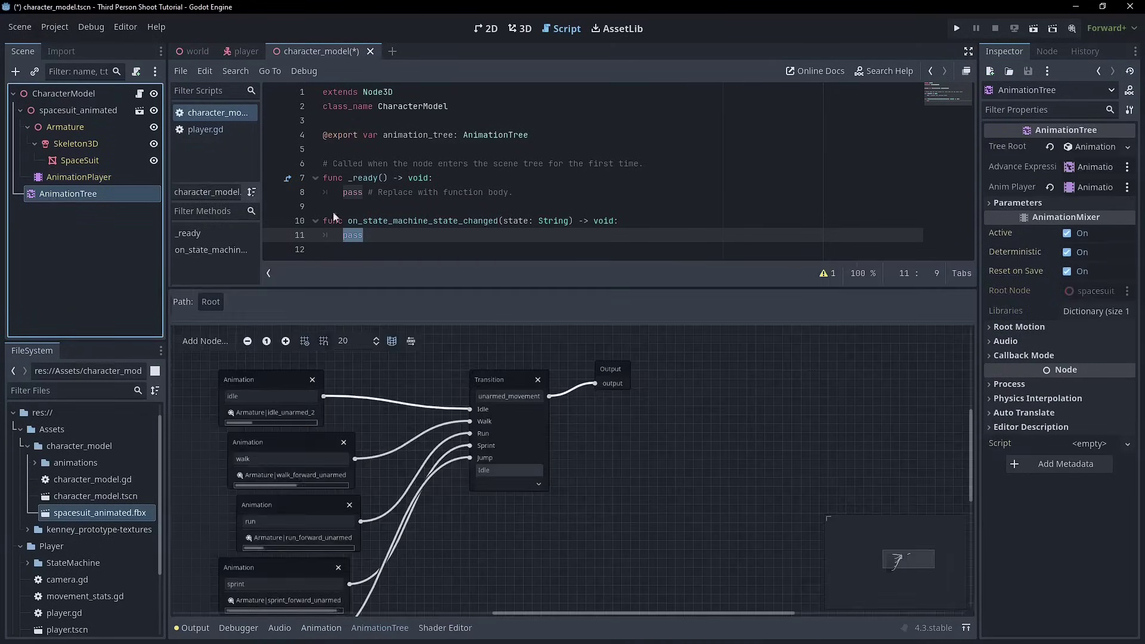
pyautogui.click(1030, 203)
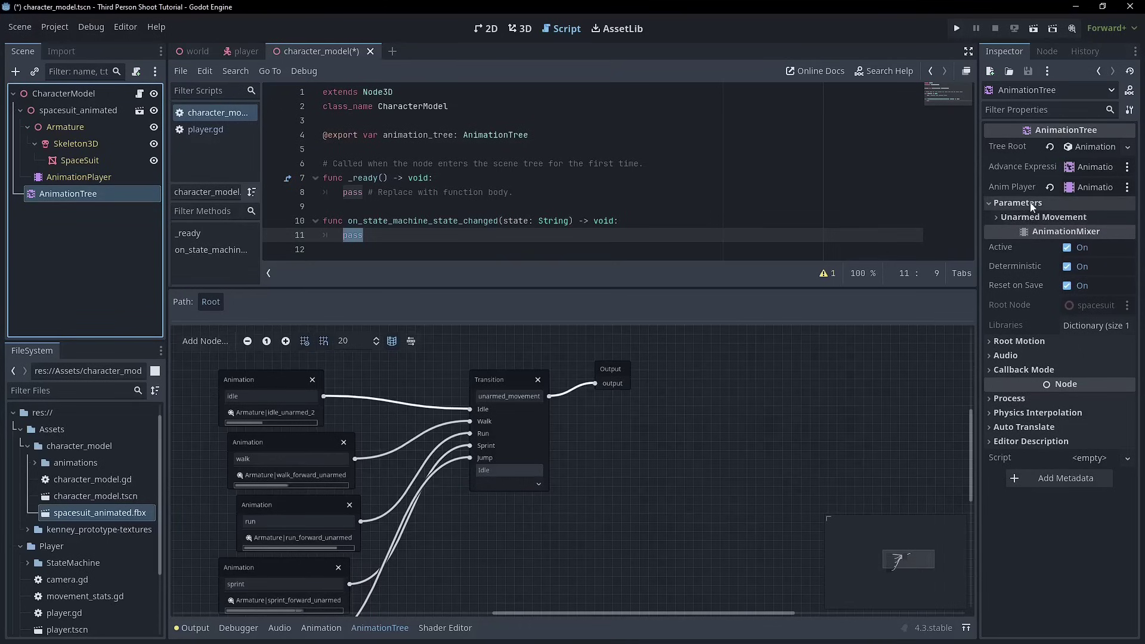
pyautogui.click(1042, 218)
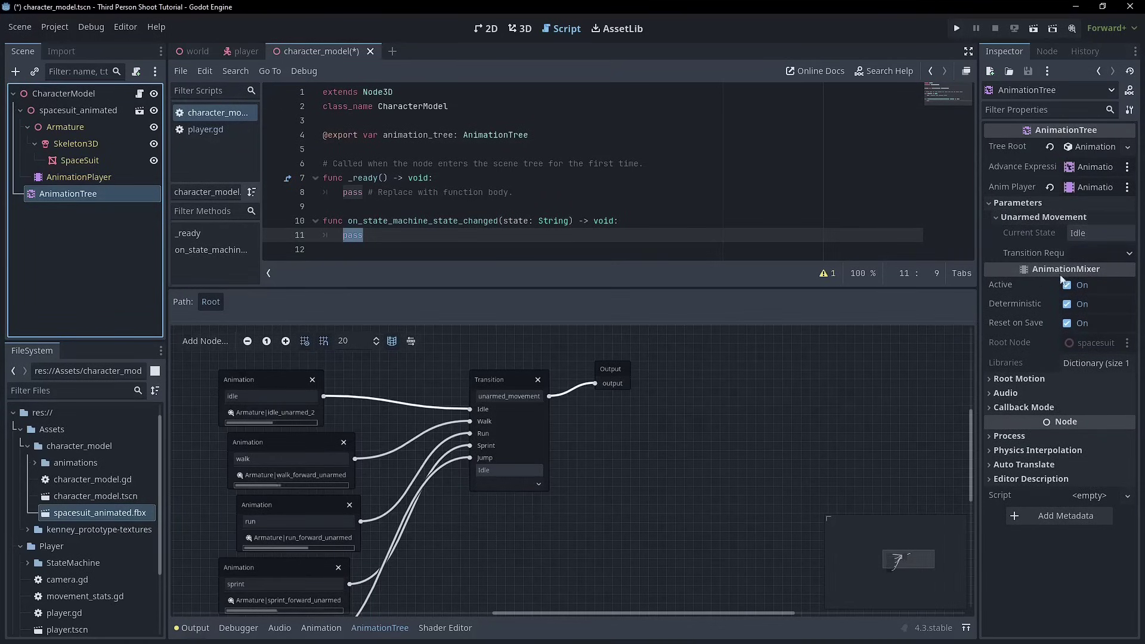
pyautogui.click(1068, 254)
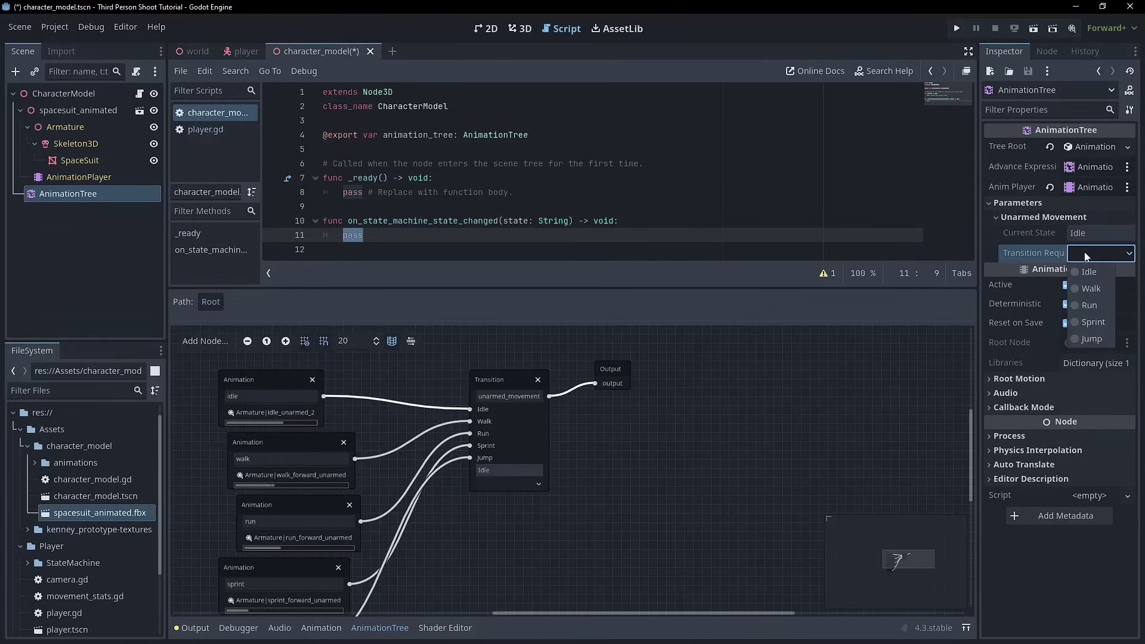
pyautogui.click(1084, 252)
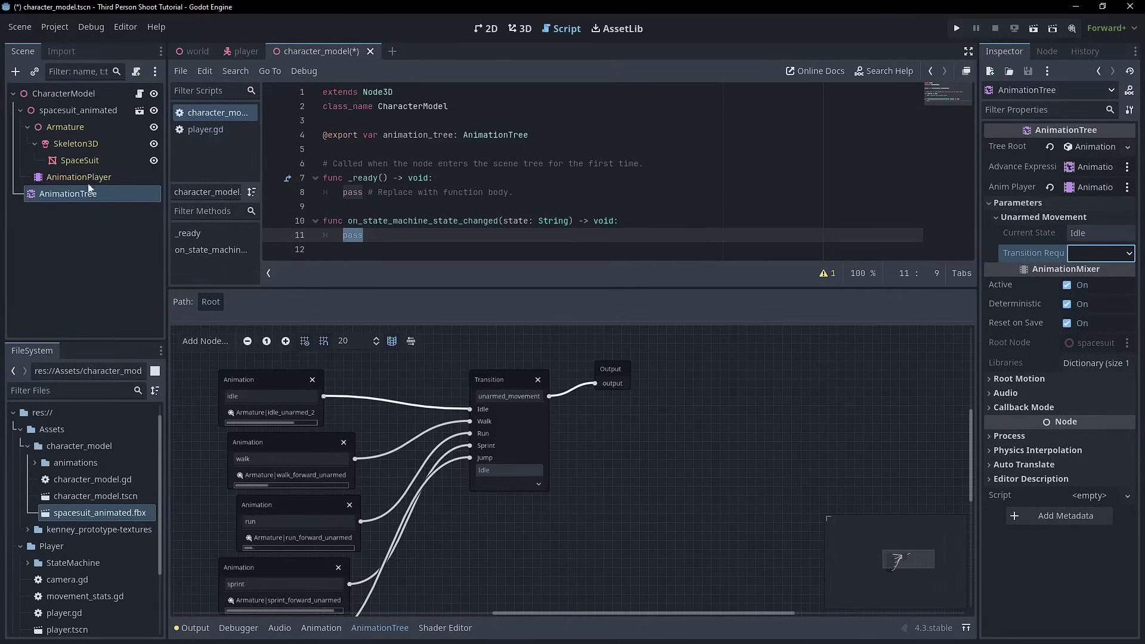
pyautogui.click(78, 177)
pyautogui.click(68, 194)
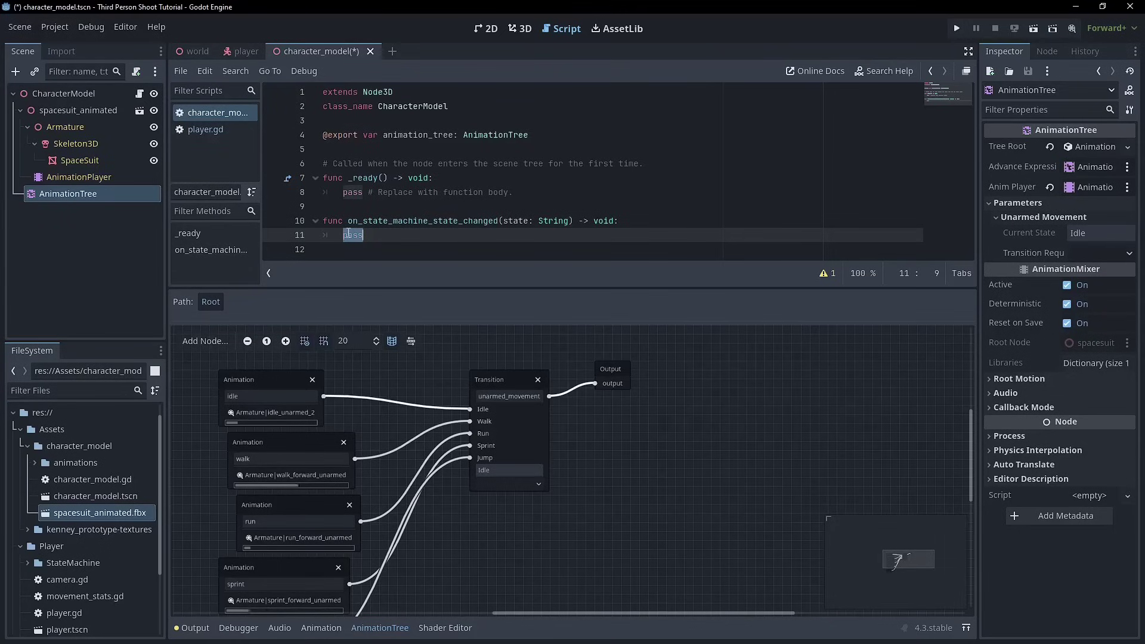
# - Replace pass with animation_tree["parameters/unarmed_movement/transition_request"] = state and save the script
pyautogui.write('animation_tree')
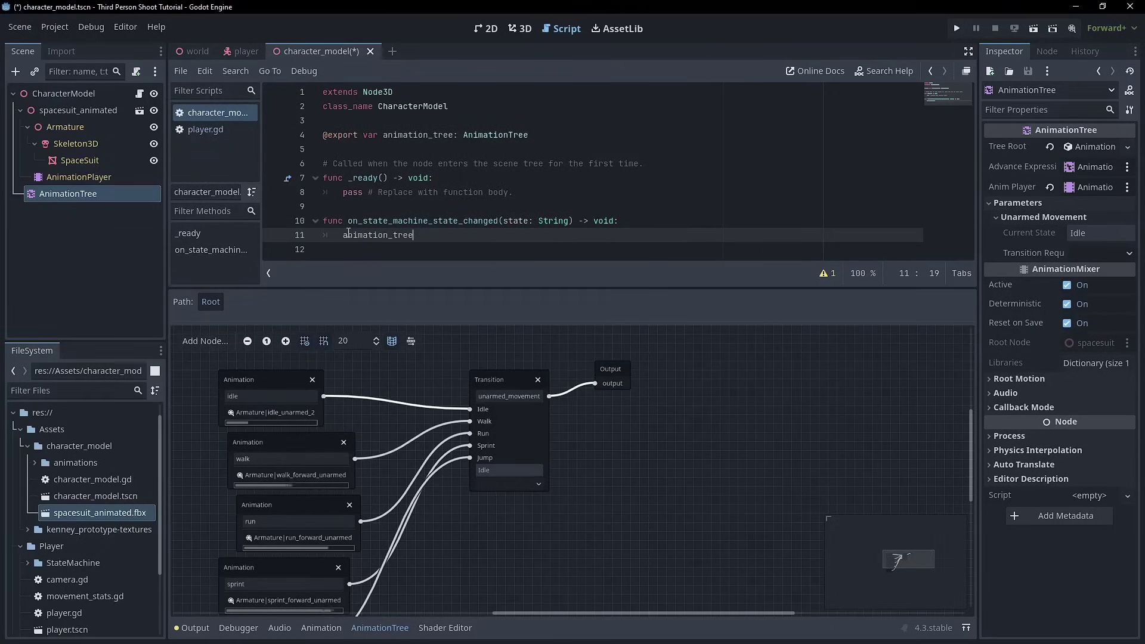
pyautogui.write('["')
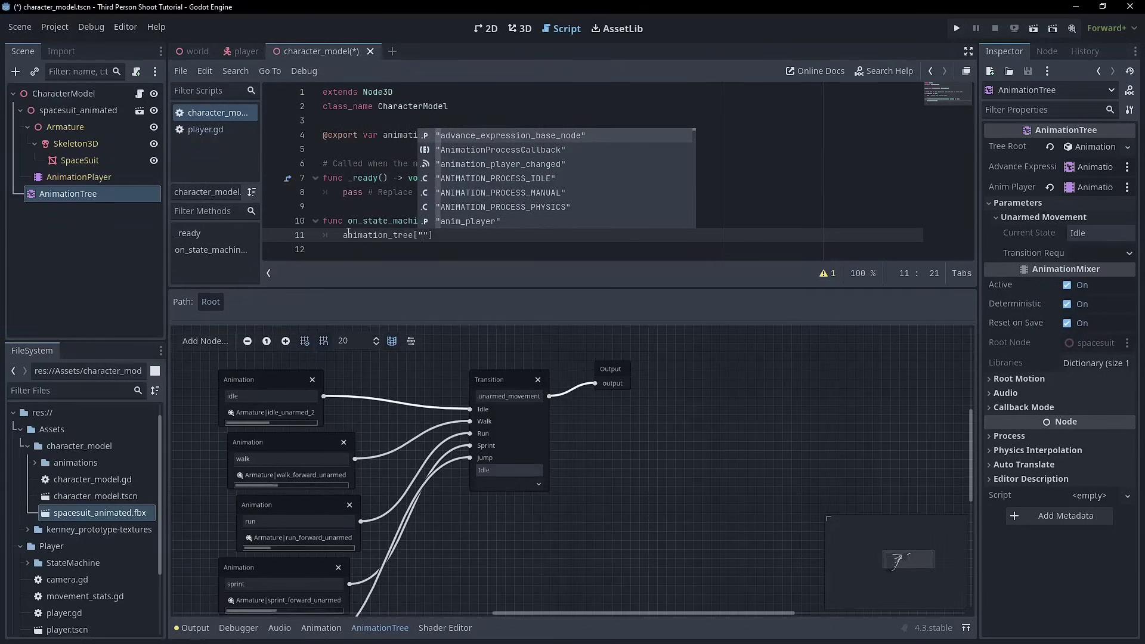
pyautogui.write('parameters')
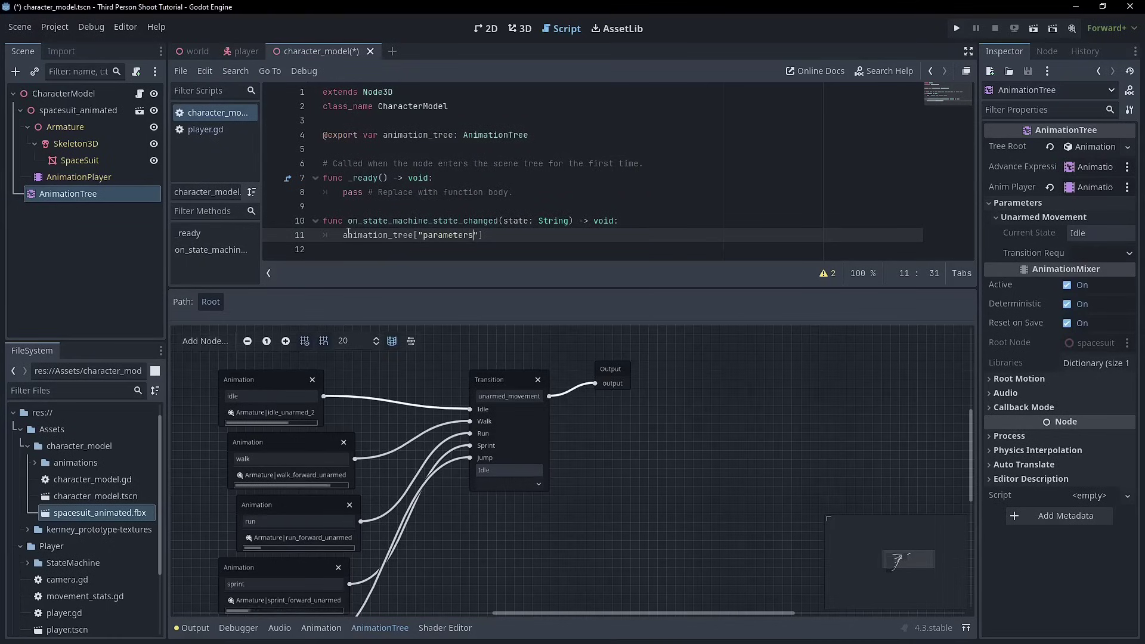
pyautogui.write('/im')
pyautogui.doubleClick(503, 395)
pyautogui.hotkey('ctrl', 'c')
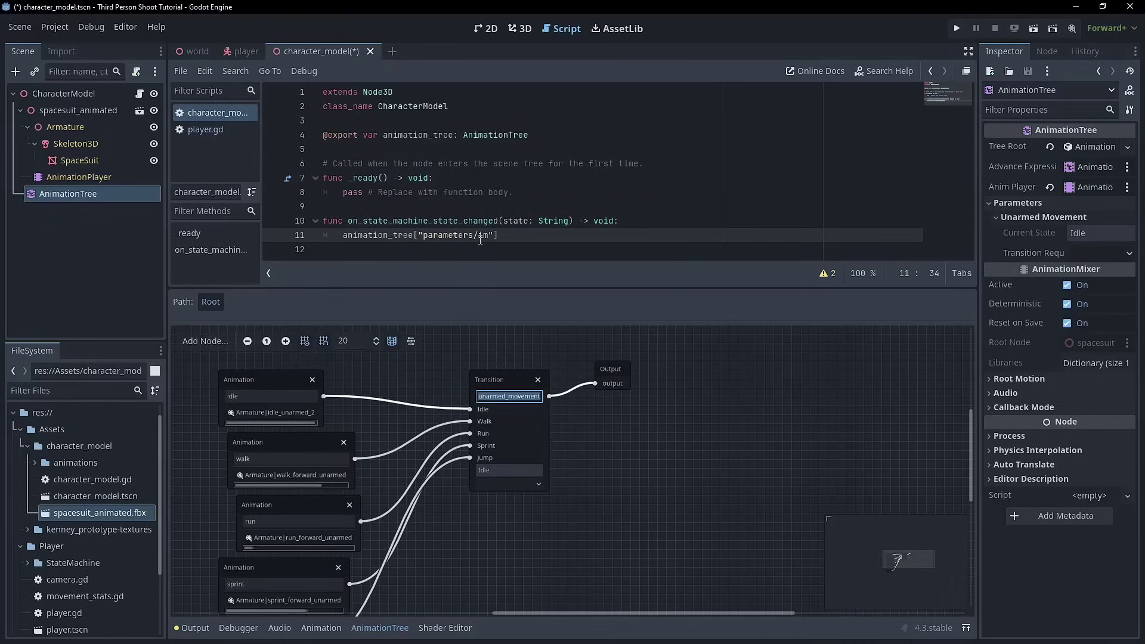
pyautogui.doubleClick(481, 235)
pyautogui.hotkey('ctrl', 'v')
pyautogui.write('/')
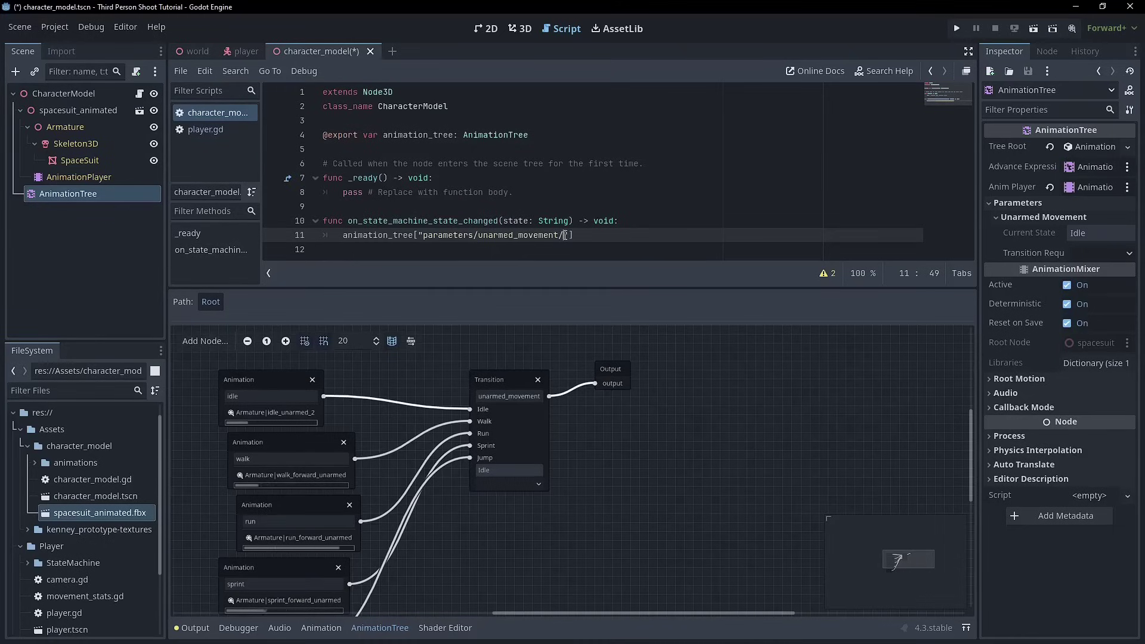
pyautogui.write('transition_reque')
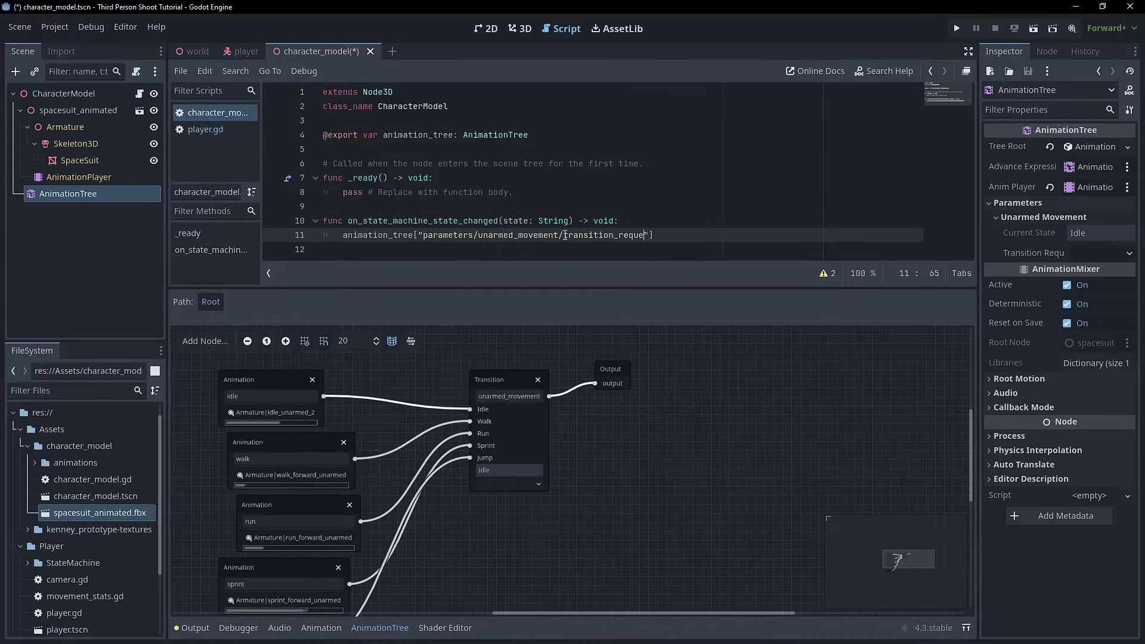
pyautogui.write('st')
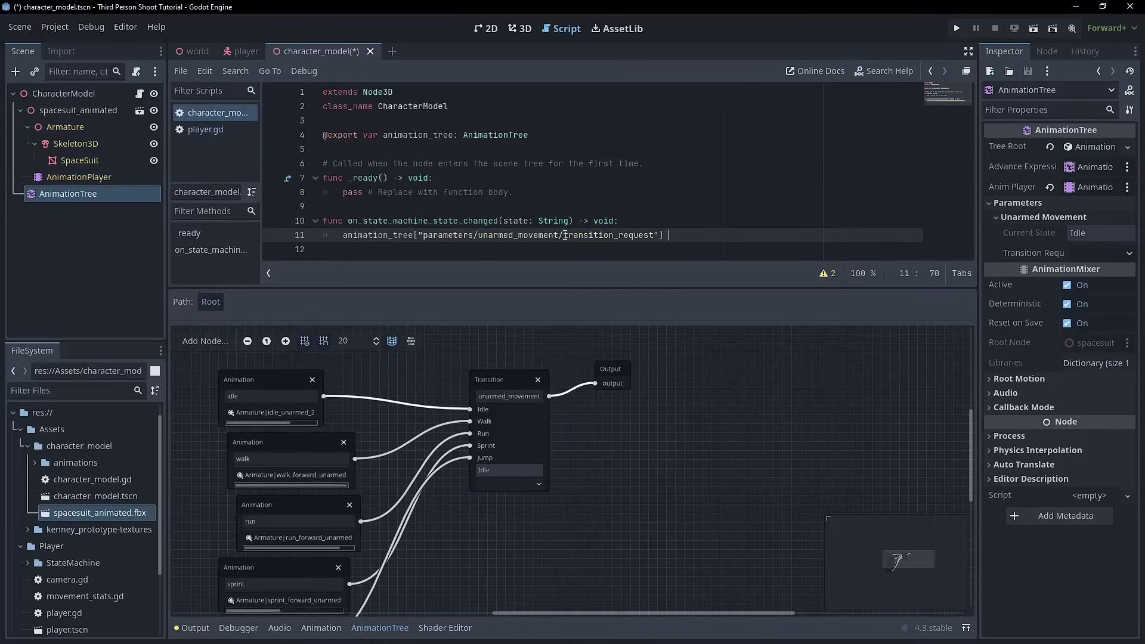
pyautogui.write('"] = state')
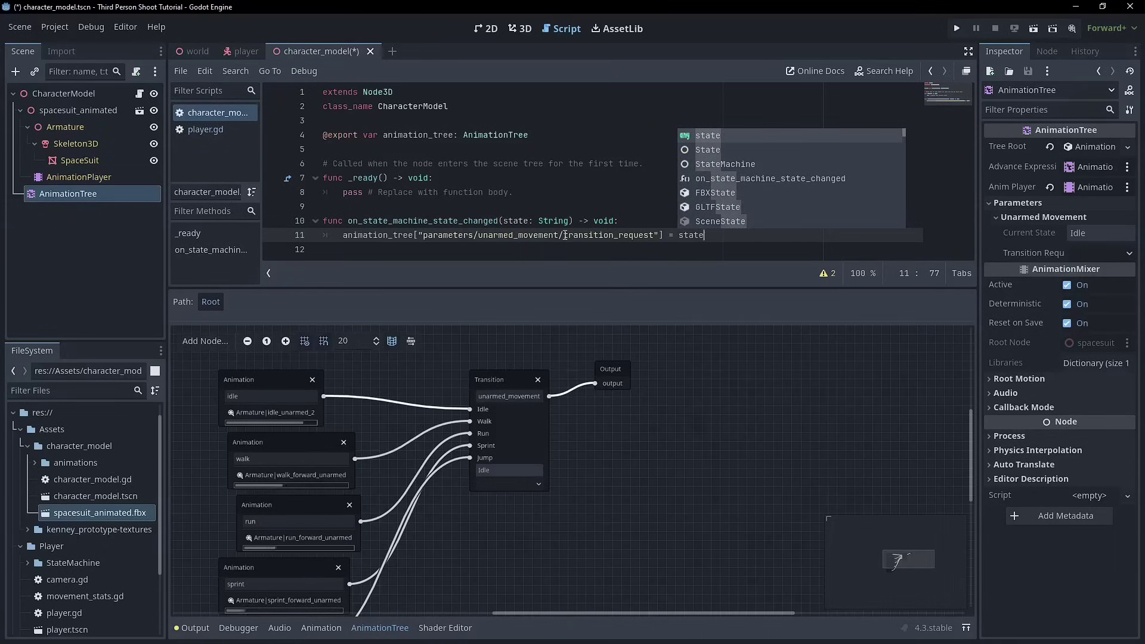
pyautogui.hotkey('ctrl', 's')
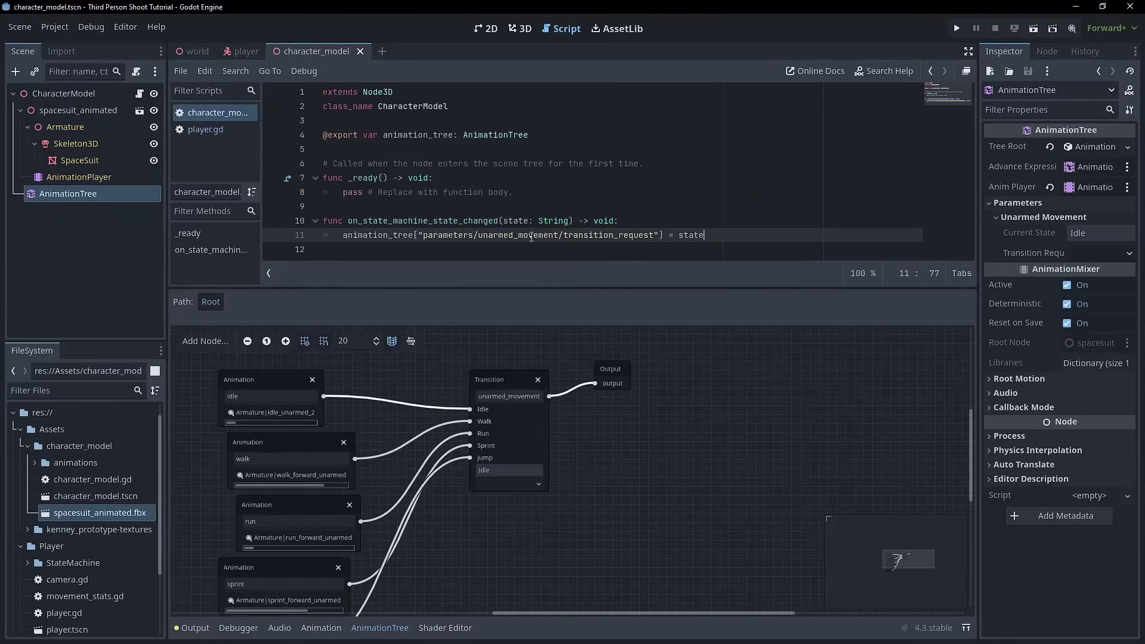
pyautogui.doubleClick(518, 220)
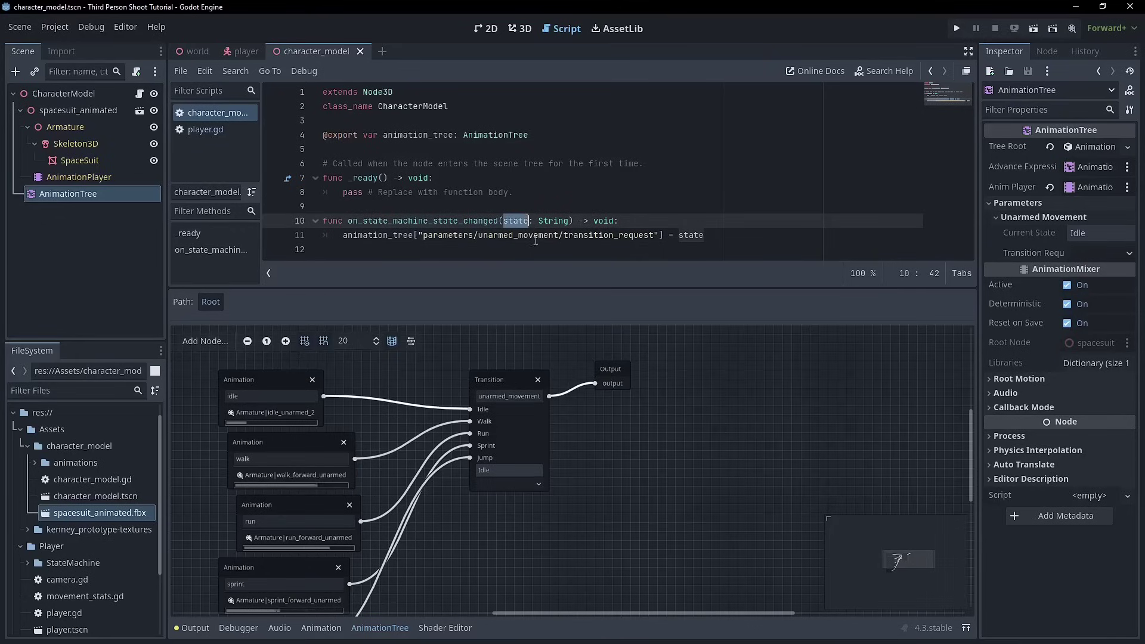
pyautogui.click(488, 421)
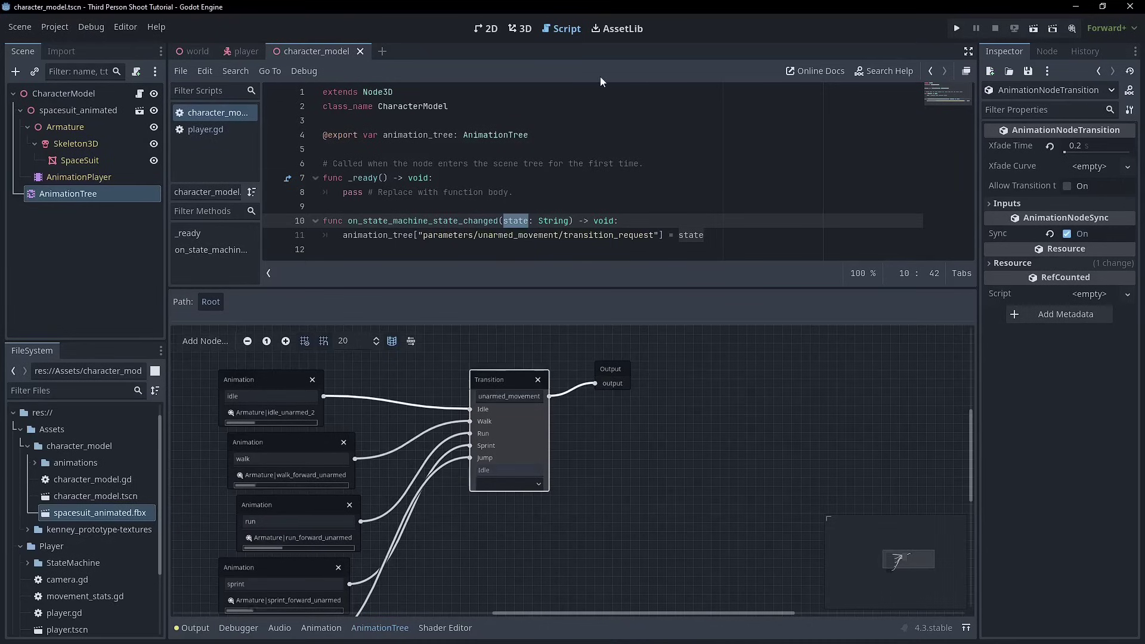
# - Switch to the player scene and collapse the StateMachine's child states in the Scene dock
pyautogui.click(245, 53)
pyautogui.scroll(1, 60, 138)
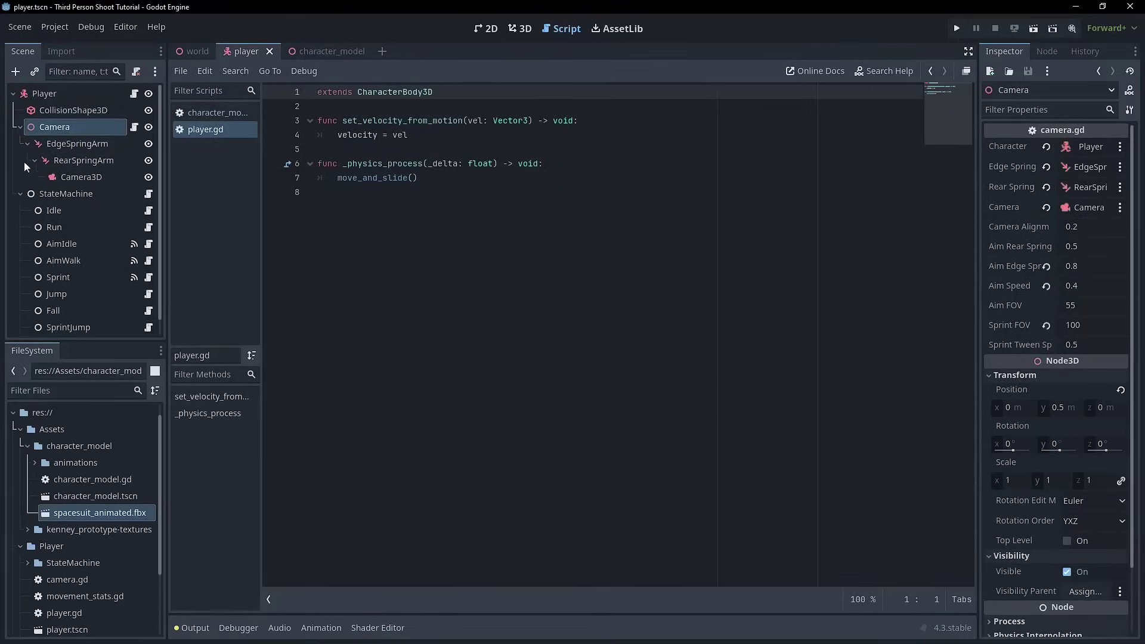
pyautogui.click(20, 194)
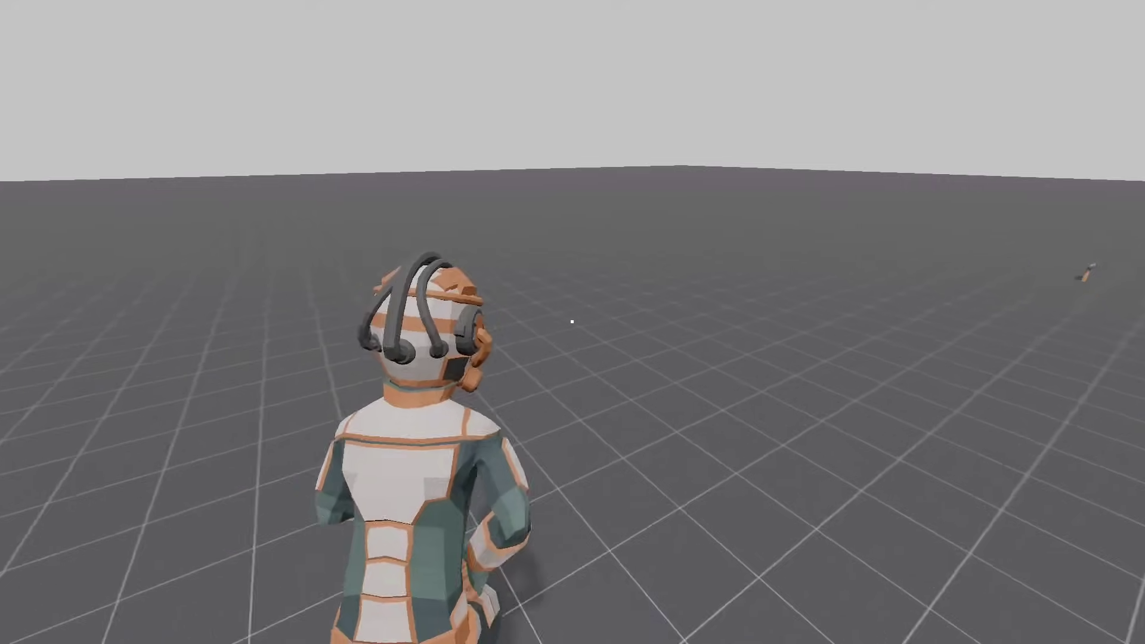
# - Move the spacesuit character forward in the running game to test its animations
pyautogui.press('w')
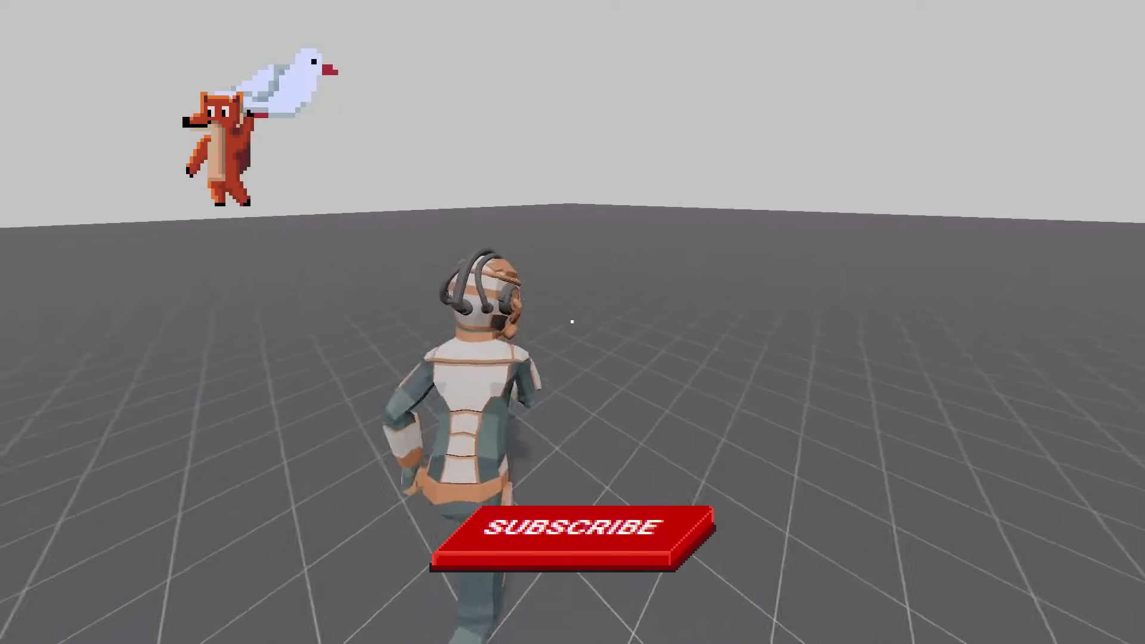